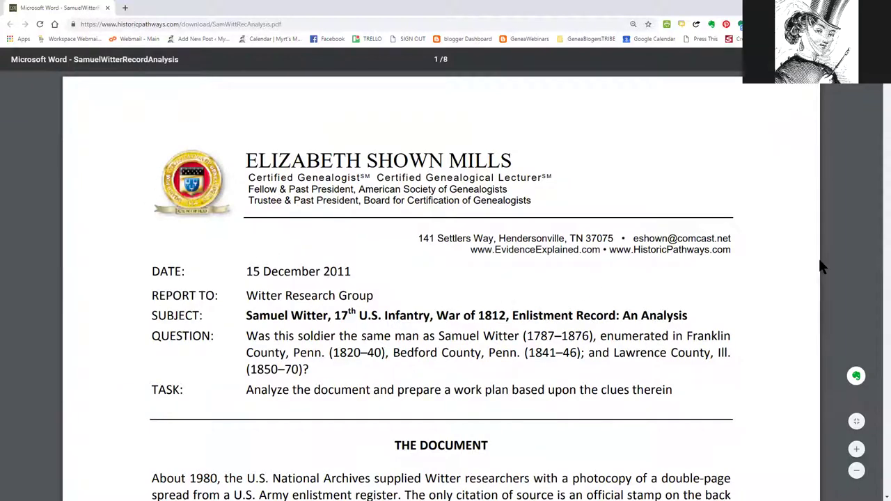
Step: Highlight the report date, recipient, QUESTION label and full research question on page 1
{"action": "left_click_drag", "start_coordinate": [154, 275], "coordinate": [144, 308]}
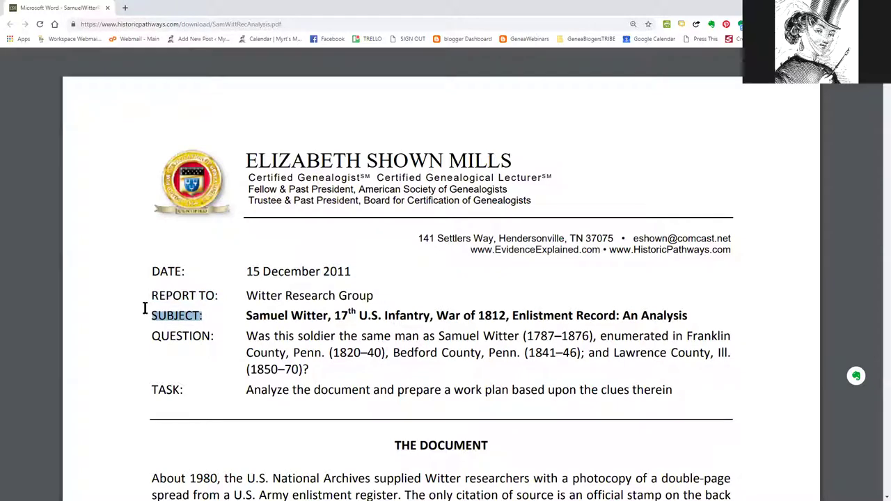
{"action": "left_click_drag", "start_coordinate": [150, 336], "coordinate": [220, 335]}
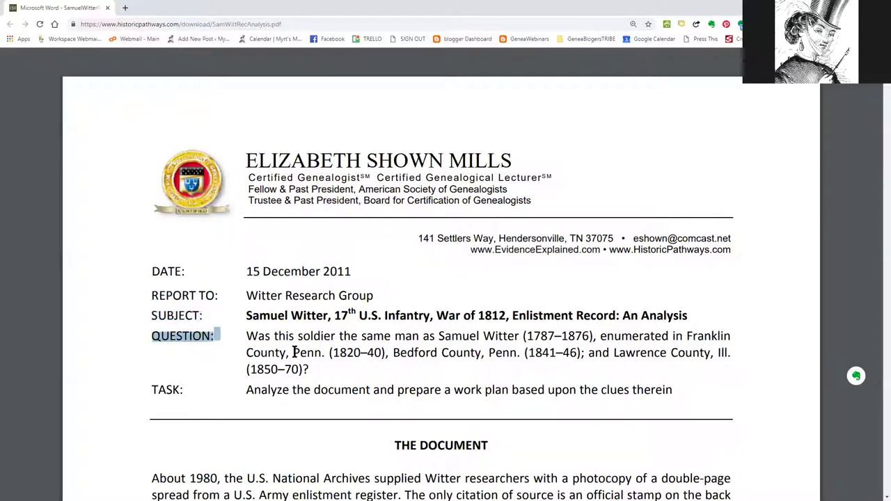
{"action": "left_click_drag", "start_coordinate": [313, 369], "coordinate": [243, 336]}
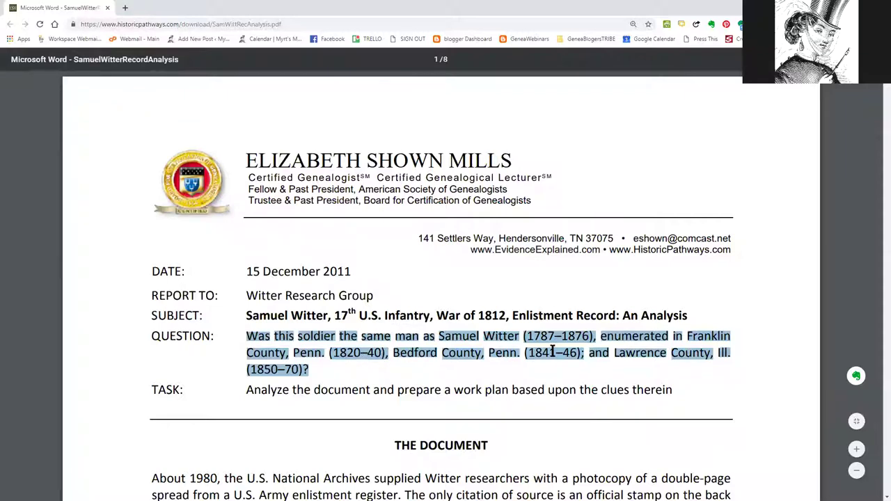
{"action": "left_click", "coordinate": [192, 392]}
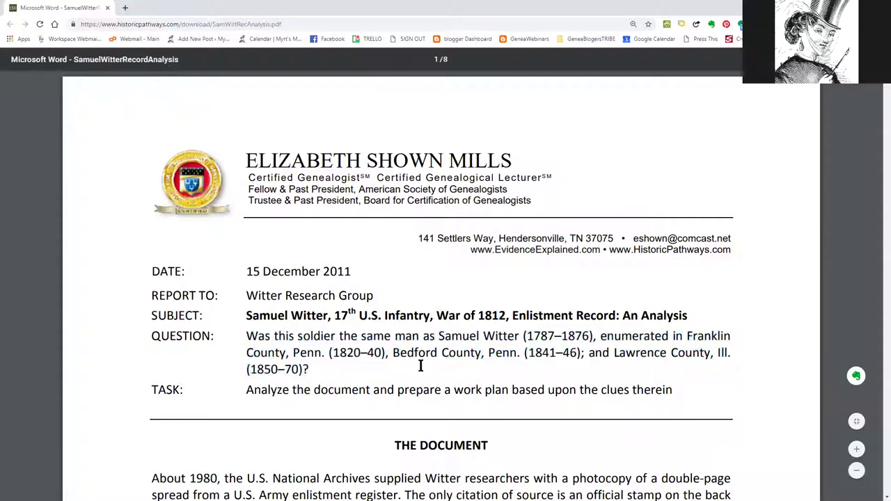
Step: Highlight the subject line, the task statement and parts of the question
{"action": "left_click_drag", "start_coordinate": [698, 315], "coordinate": [246, 315]}
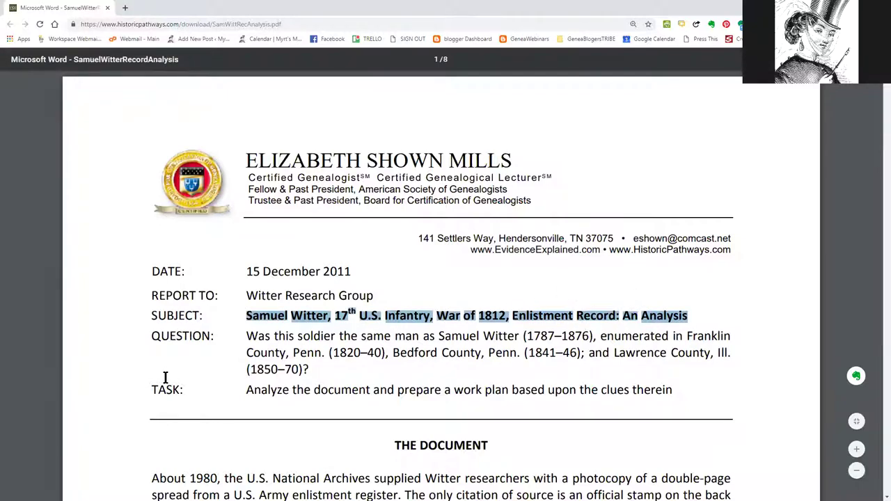
{"action": "left_click_drag", "start_coordinate": [244, 390], "coordinate": [510, 391]}
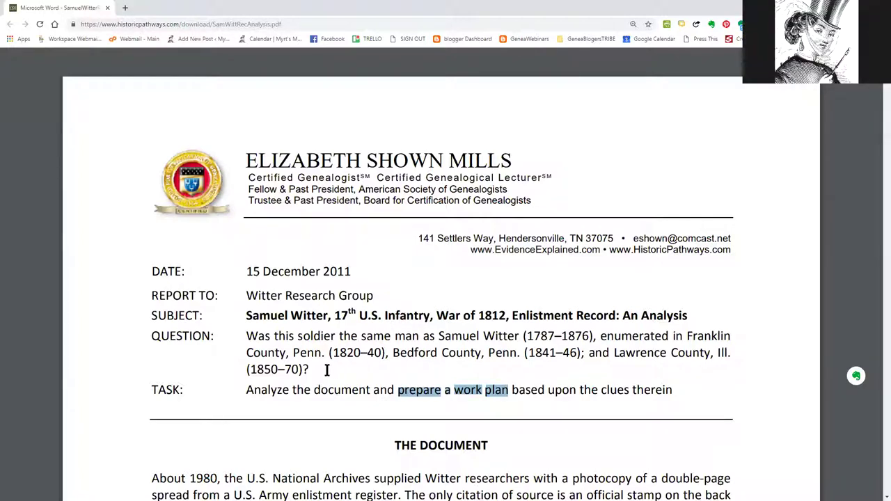
{"action": "double_click", "coordinate": [309, 352]}
{"action": "left_click_drag", "start_coordinate": [290, 353], "coordinate": [354, 379]}
{"action": "left_click", "coordinate": [242, 336]}
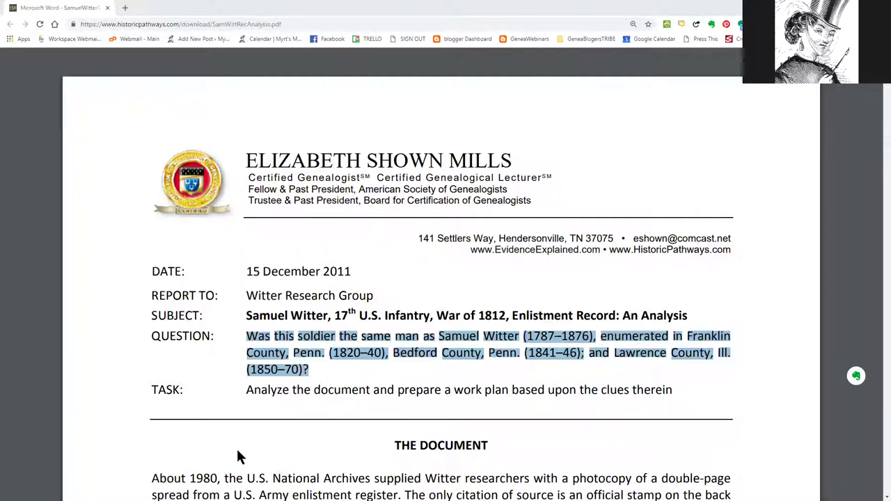
Step: Highlight THE DOCUMENT heading and 'War of 1812, Enlistment Record:', then scroll to page 2's ANALYSIS
{"action": "left_click_drag", "start_coordinate": [491, 448], "coordinate": [391, 446]}
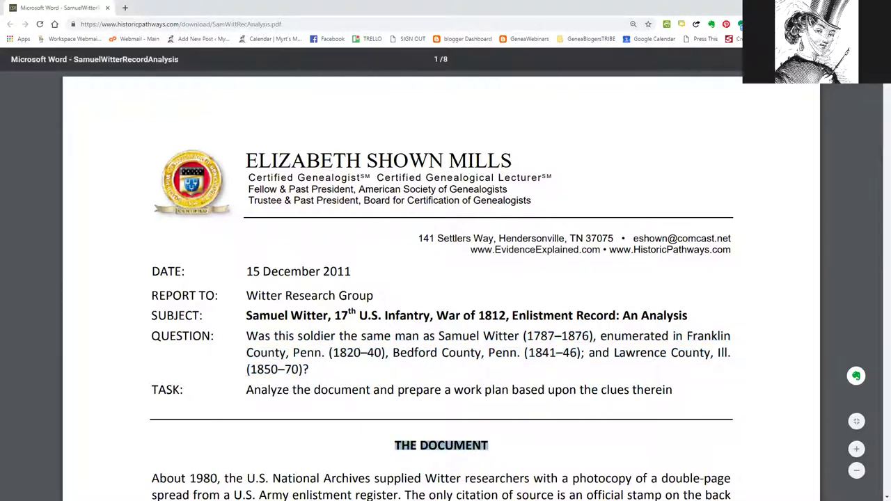
{"action": "left_click", "coordinate": [616, 315]}
{"action": "left_click_drag", "start_coordinate": [617, 316], "coordinate": [437, 313]}
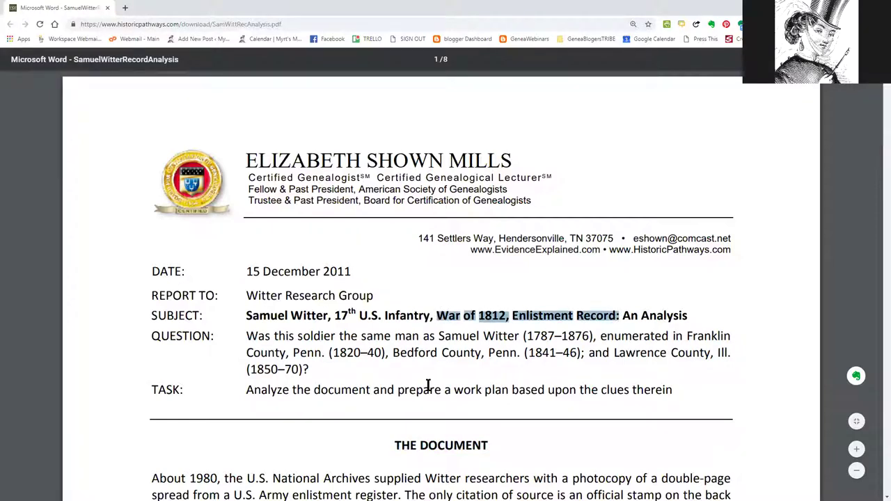
{"action": "scroll", "coordinate": [439, 449], "scroll_direction": "down", "scroll_amount": 2}
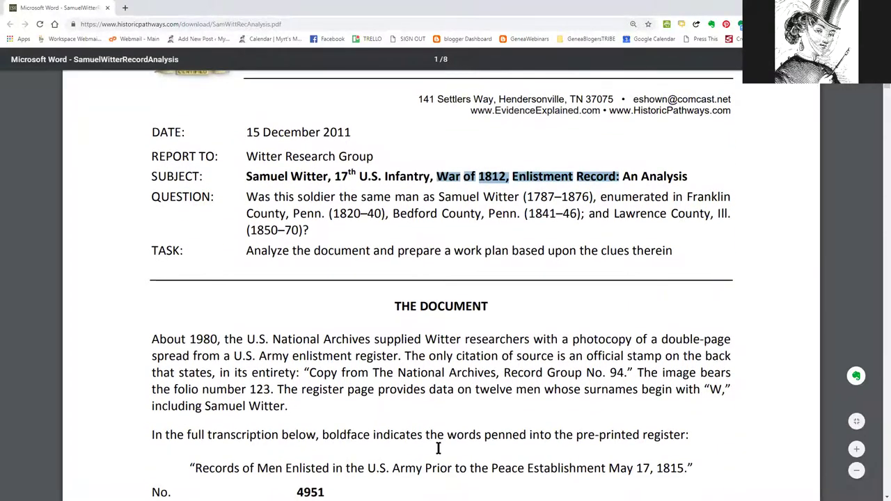
{"action": "scroll", "coordinate": [439, 449], "scroll_direction": "down", "scroll_amount": 3}
{"action": "scroll", "coordinate": [470, 399], "scroll_direction": "up", "scroll_amount": 4}
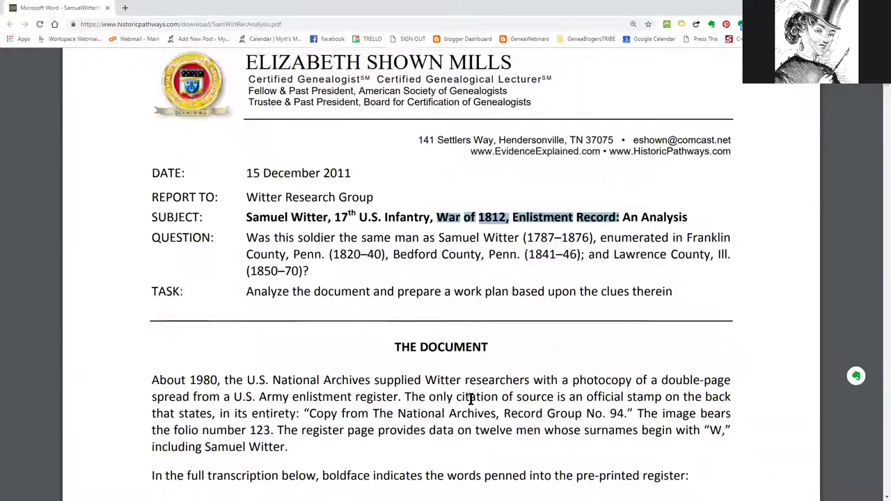
{"action": "left_click_drag", "start_coordinate": [491, 352], "coordinate": [383, 346]}
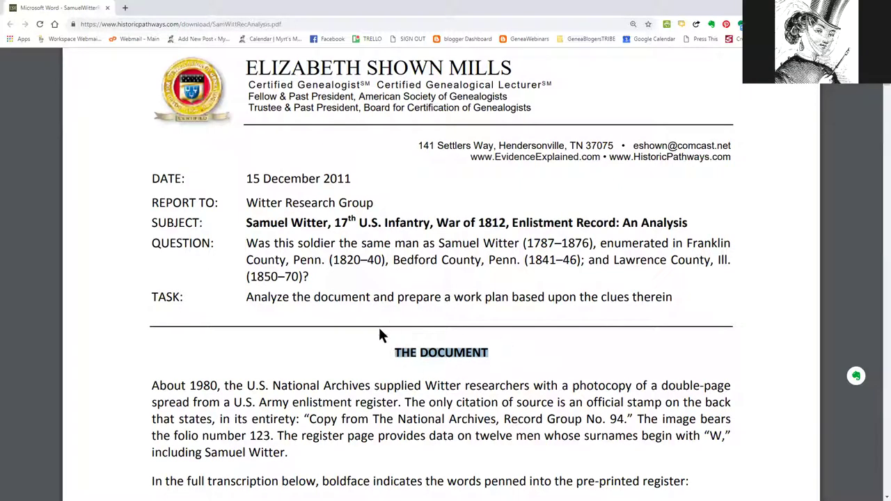
{"action": "scroll", "coordinate": [565, 395], "scroll_direction": "down", "scroll_amount": 1}
{"action": "scroll", "coordinate": [565, 396], "scroll_direction": "down", "scroll_amount": 5}
{"action": "scroll", "coordinate": [565, 395], "scroll_direction": "down", "scroll_amount": 5}
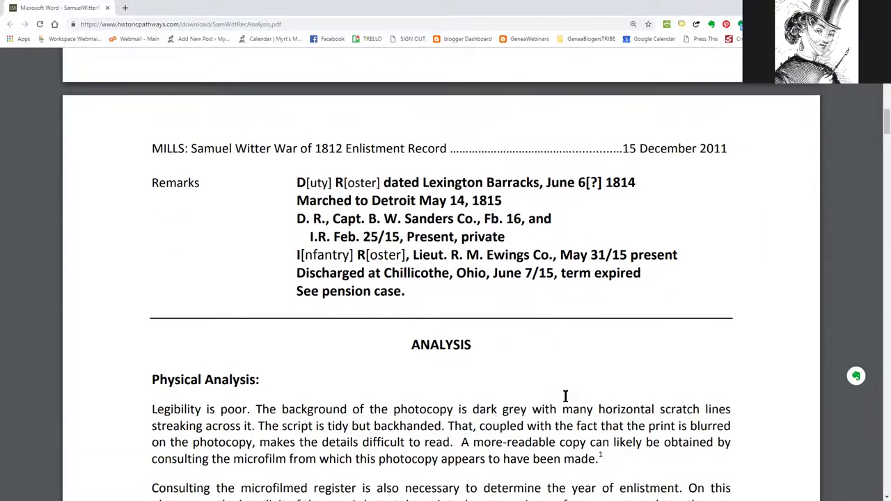
Step: Highlight the ANALYSIS heading, then the Possibly Conflicting Data heading on page 3
{"action": "left_click_drag", "start_coordinate": [478, 344], "coordinate": [405, 343]}
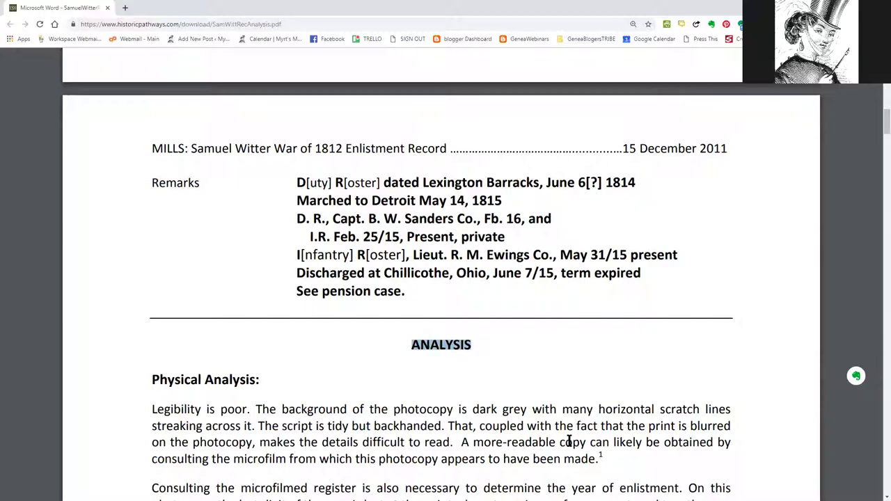
{"action": "scroll", "coordinate": [568, 441], "scroll_direction": "down", "scroll_amount": 5}
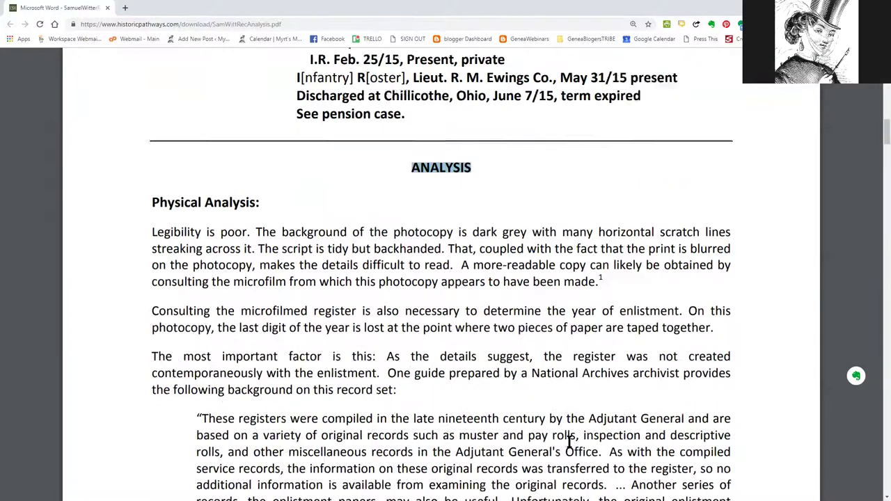
{"action": "scroll", "coordinate": [569, 441], "scroll_direction": "down", "scroll_amount": 5}
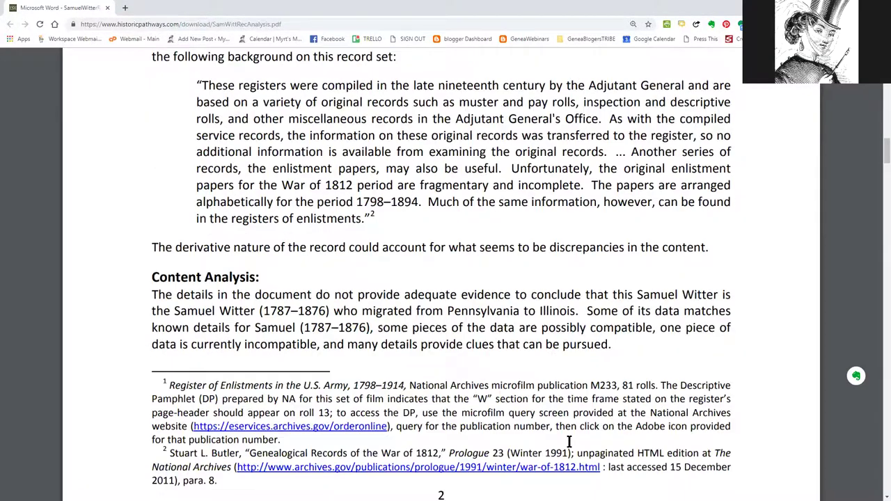
{"action": "left_click_drag", "start_coordinate": [513, 247], "coordinate": [369, 247]}
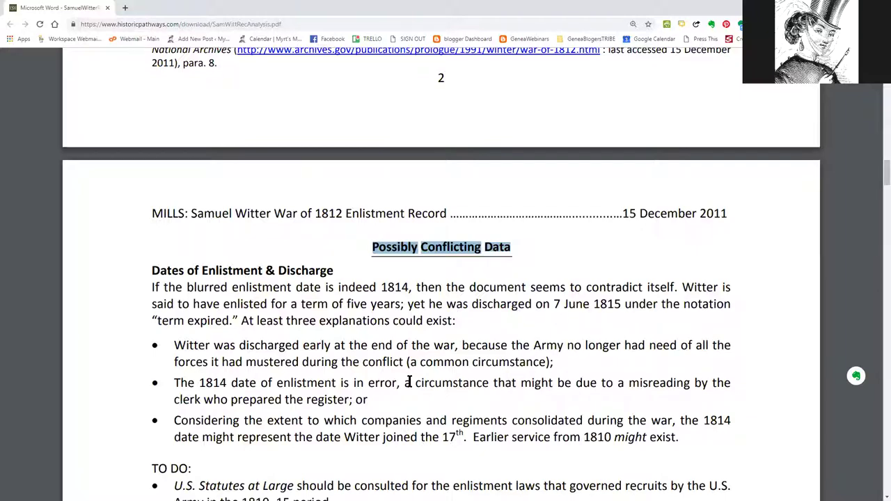
Step: Scroll through the conflicting-data pages, highlighting the section headings along the way
{"action": "scroll", "coordinate": [457, 372], "scroll_direction": "down", "scroll_amount": 3}
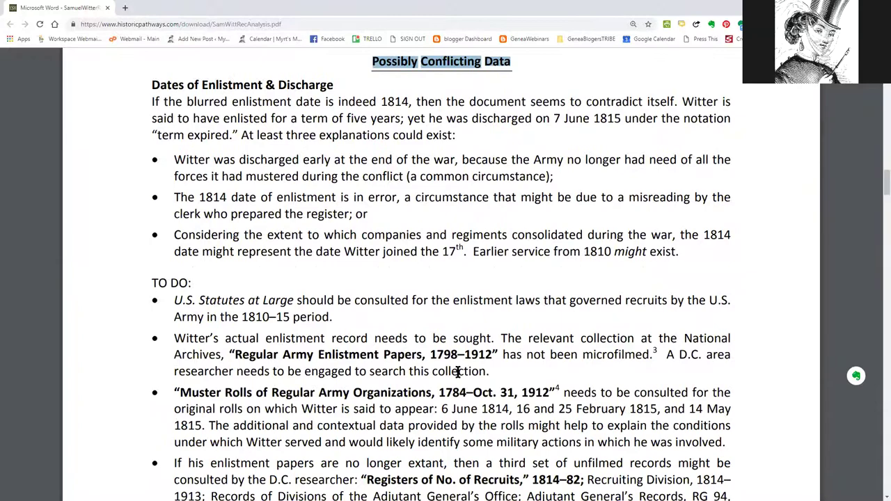
{"action": "scroll", "coordinate": [457, 372], "scroll_direction": "up", "scroll_amount": 2}
{"action": "scroll", "coordinate": [557, 360], "scroll_direction": "down", "scroll_amount": 6}
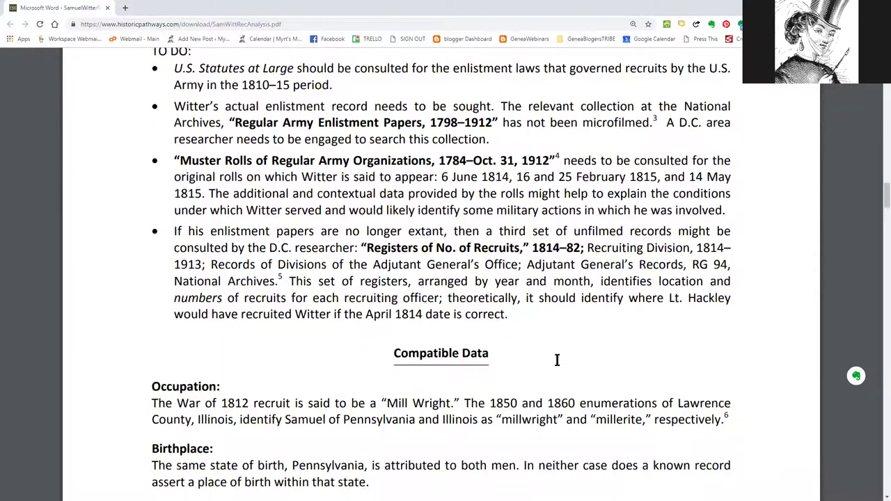
{"action": "scroll", "coordinate": [557, 359], "scroll_direction": "down", "scroll_amount": 2}
{"action": "left_click_drag", "start_coordinate": [461, 259], "coordinate": [392, 254]}
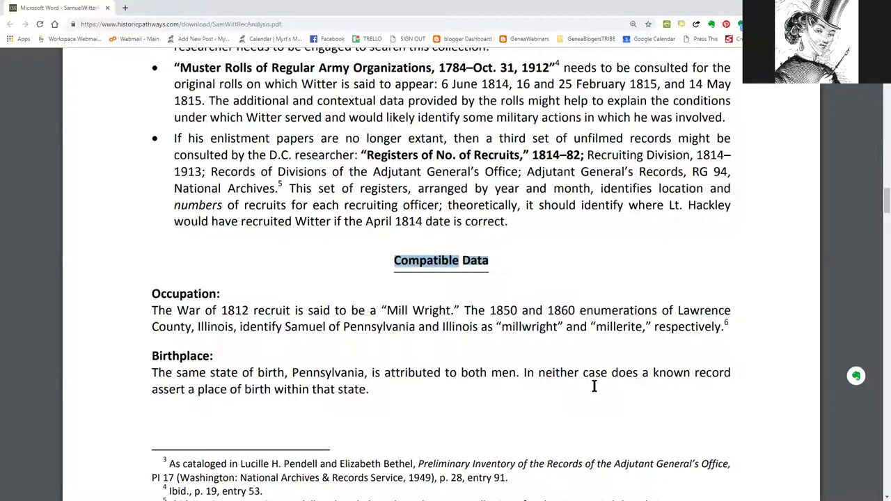
{"action": "scroll", "coordinate": [594, 386], "scroll_direction": "down", "scroll_amount": 6}
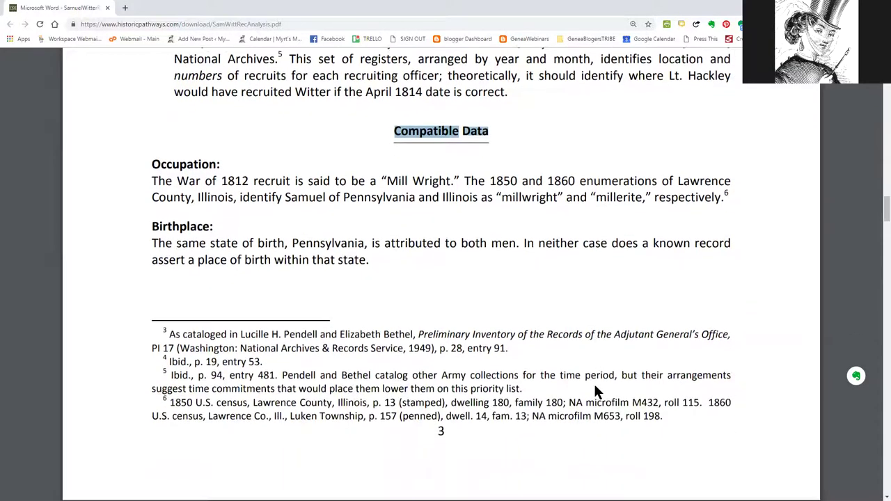
{"action": "scroll", "coordinate": [594, 390], "scroll_direction": "down", "scroll_amount": 7}
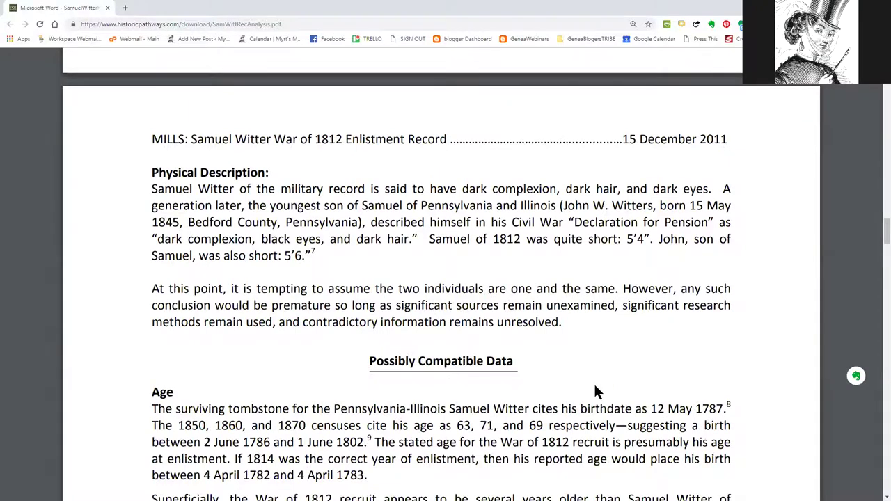
{"action": "scroll", "coordinate": [534, 297], "scroll_direction": "down", "scroll_amount": 2}
{"action": "left_click_drag", "start_coordinate": [518, 223], "coordinate": [359, 220]}
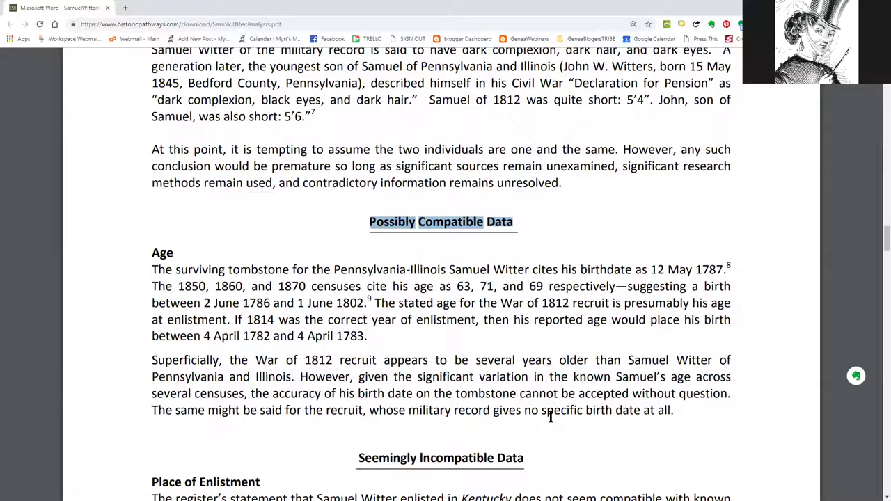
{"action": "scroll", "coordinate": [550, 416], "scroll_direction": "down", "scroll_amount": 4}
{"action": "left_click_drag", "start_coordinate": [523, 272], "coordinate": [357, 263]}
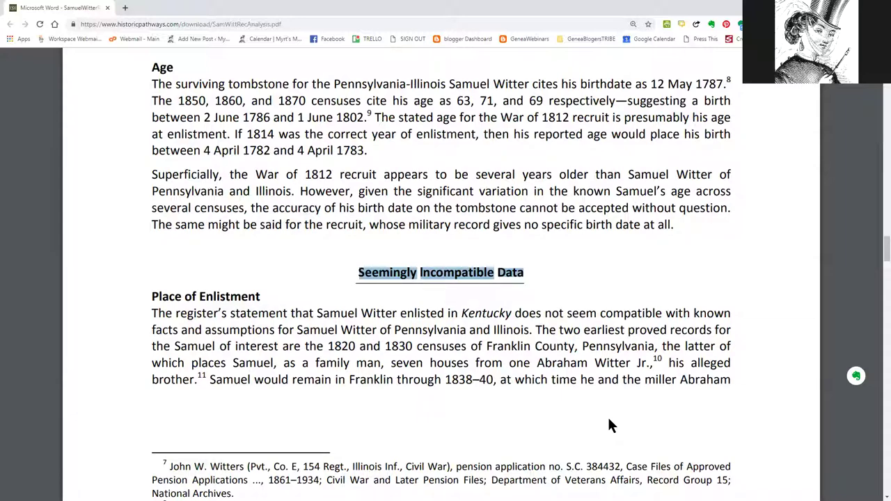
Step: Highlight 'Possibly' in Possibly Compatible Data and 'Seemingly Incompatible' in the next heading
{"action": "scroll", "coordinate": [609, 303], "scroll_direction": "up", "scroll_amount": 1}
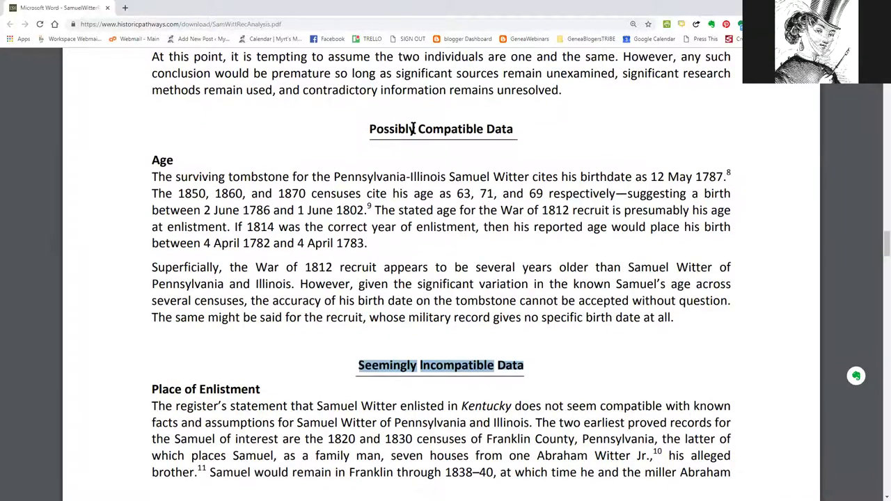
{"action": "left_click_drag", "start_coordinate": [413, 129], "coordinate": [354, 123]}
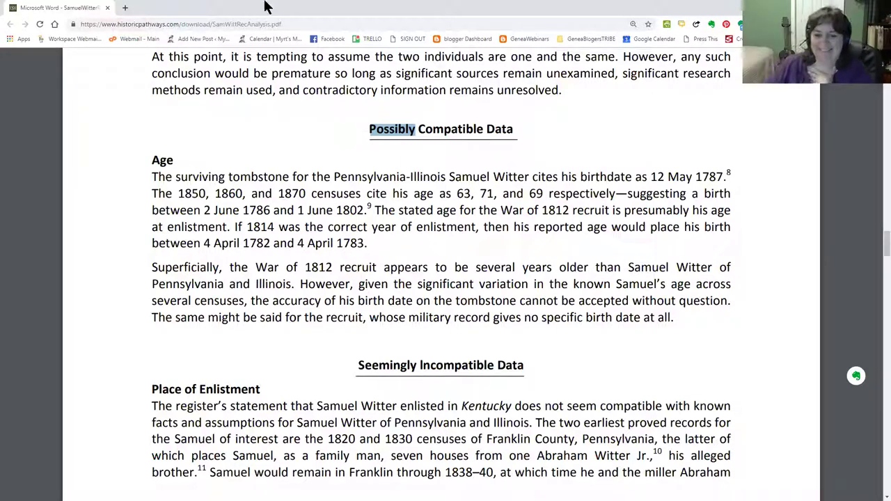
{"action": "left_click_drag", "start_coordinate": [526, 365], "coordinate": [352, 365]}
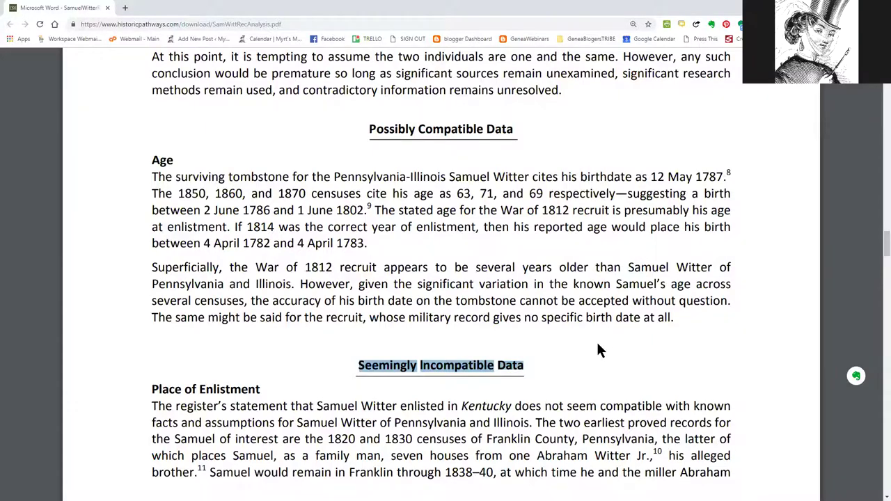
{"action": "scroll", "coordinate": [569, 384], "scroll_direction": "down", "scroll_amount": 3}
Step: Scroll down and highlight the Clues to Be Pursued heading
{"action": "scroll", "coordinate": [569, 382], "scroll_direction": "down", "scroll_amount": 10}
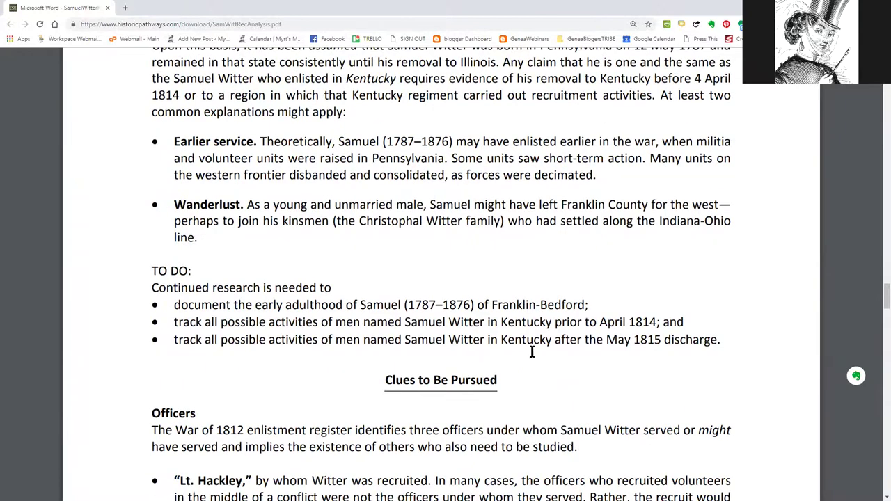
{"action": "scroll", "coordinate": [532, 351], "scroll_direction": "down", "scroll_amount": 1}
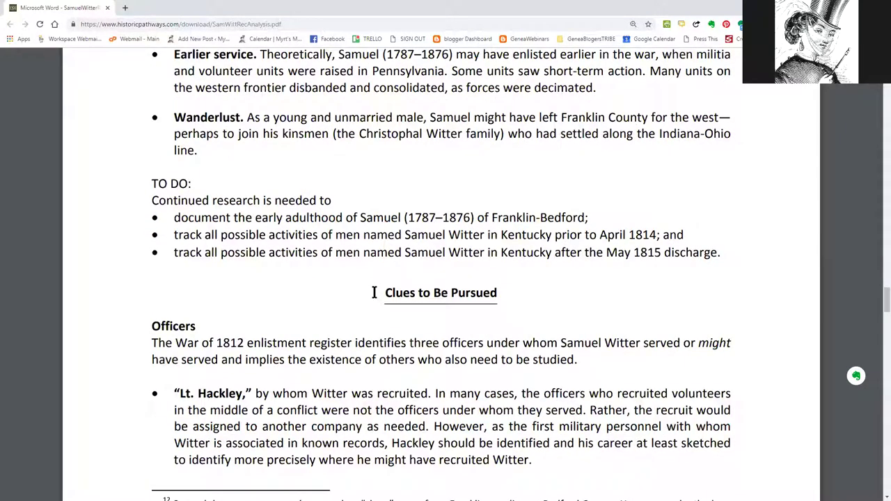
{"action": "left_click_drag", "start_coordinate": [383, 292], "coordinate": [516, 292]}
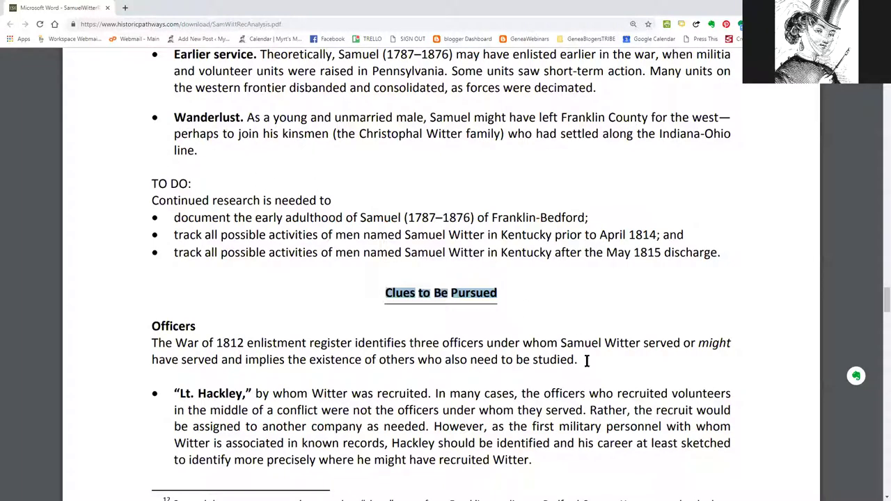
Step: Scroll further and highlight the WORK PLAN heading
{"action": "scroll", "coordinate": [595, 386], "scroll_direction": "down", "scroll_amount": 2}
{"action": "scroll", "coordinate": [596, 393], "scroll_direction": "down", "scroll_amount": 2}
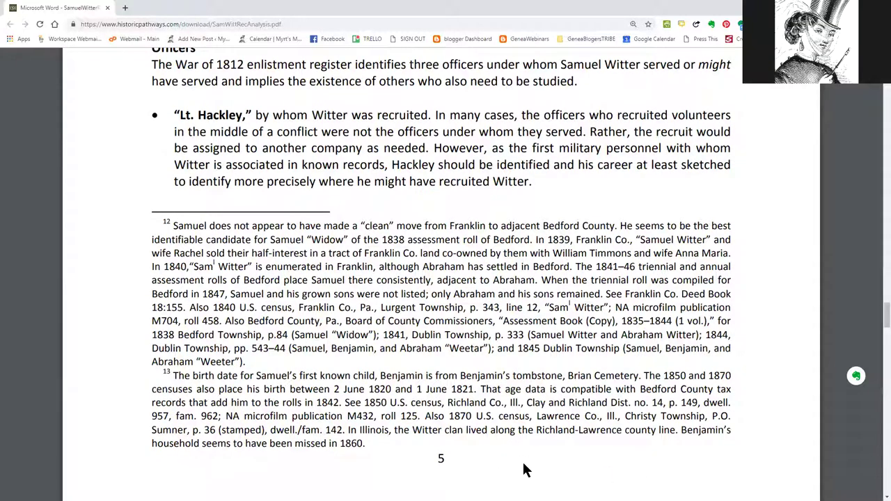
{"action": "scroll", "coordinate": [523, 464], "scroll_direction": "down", "scroll_amount": 5}
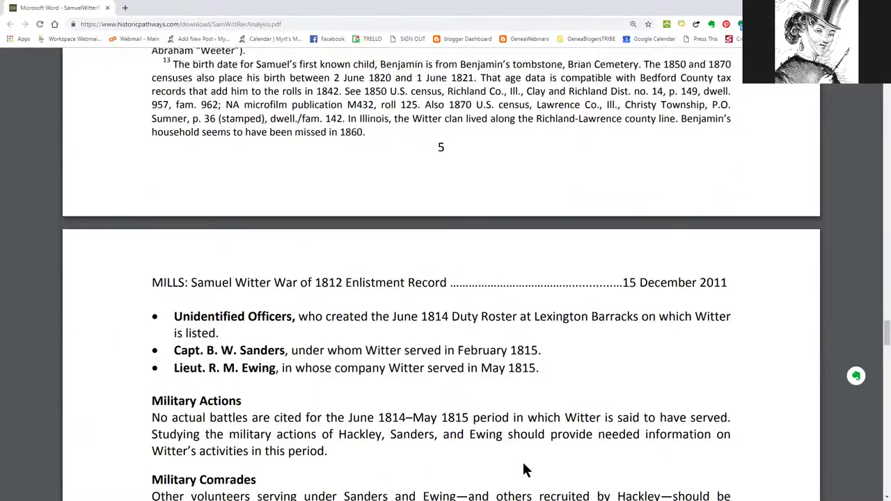
{"action": "scroll", "coordinate": [522, 463], "scroll_direction": "down", "scroll_amount": 6}
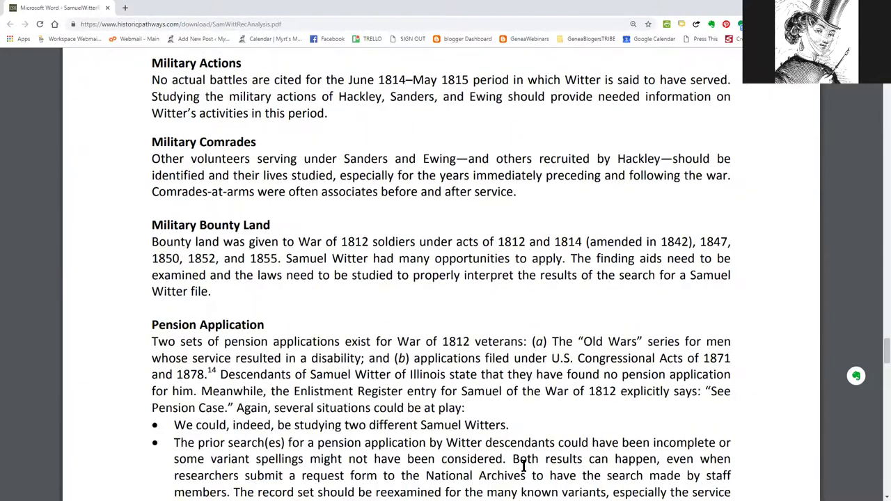
{"action": "scroll", "coordinate": [523, 466], "scroll_direction": "down", "scroll_amount": 7}
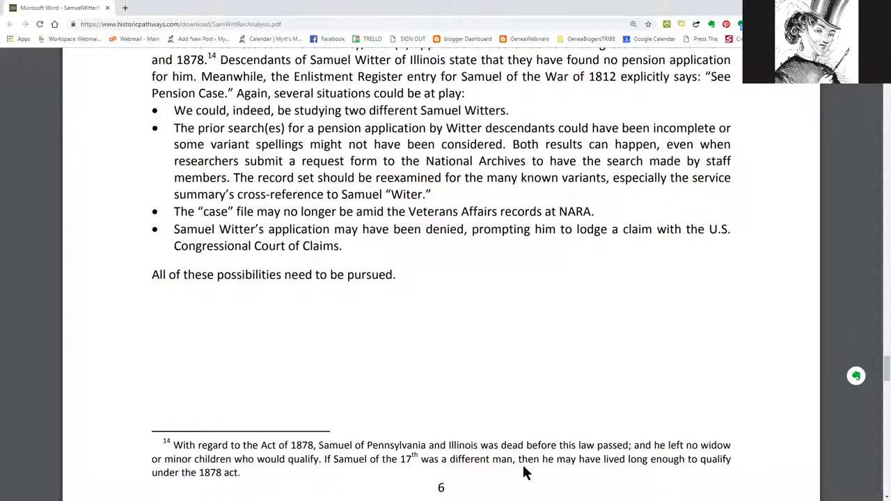
{"action": "scroll", "coordinate": [524, 472], "scroll_direction": "down", "scroll_amount": 4}
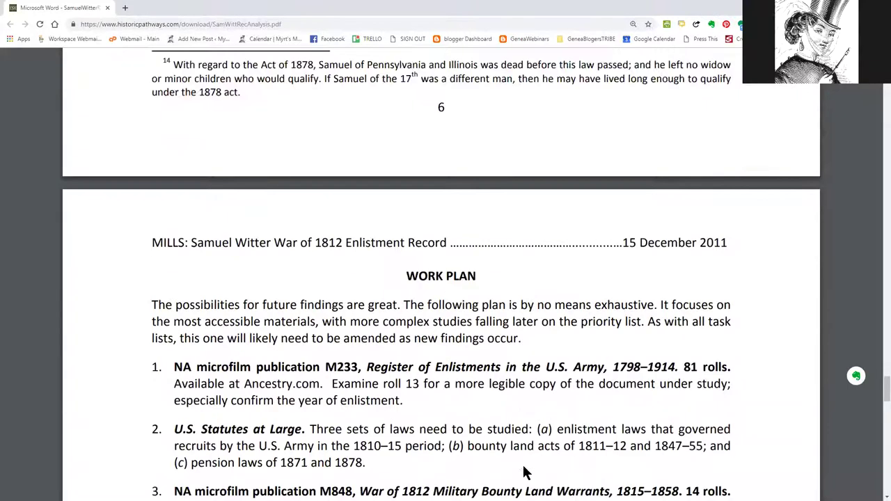
{"action": "left_click_drag", "start_coordinate": [480, 229], "coordinate": [402, 229]}
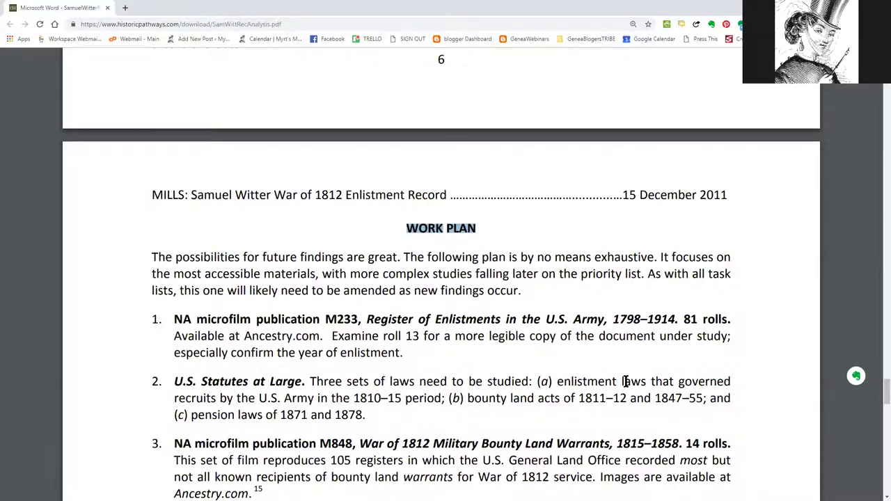
Step: Scroll to page 8's final item 11 on pension files, then drag the scrollbar back to the top
{"action": "scroll", "coordinate": [625, 381], "scroll_direction": "down", "scroll_amount": 2}
{"action": "scroll", "coordinate": [629, 385], "scroll_direction": "down", "scroll_amount": 3}
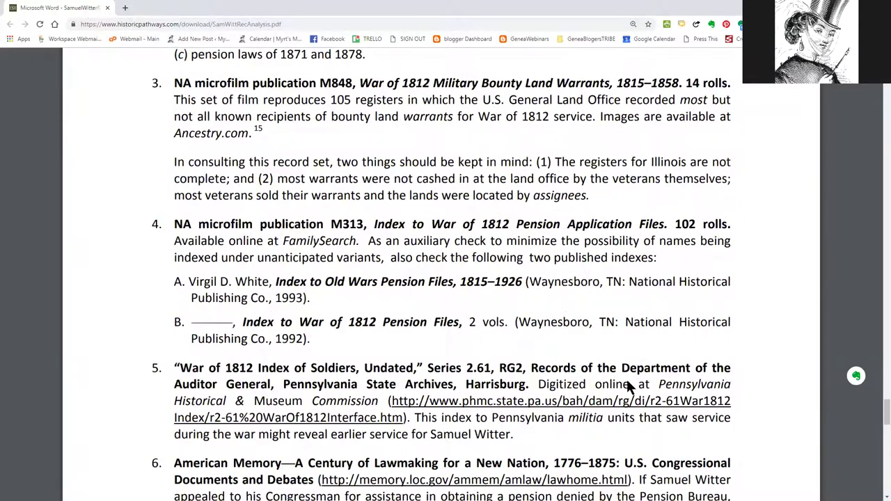
{"action": "scroll", "coordinate": [629, 384], "scroll_direction": "down", "scroll_amount": 7}
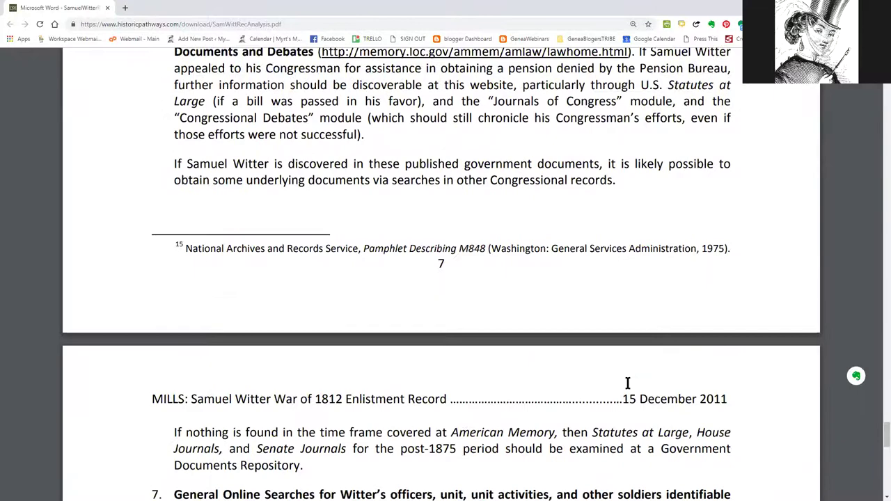
{"action": "scroll", "coordinate": [629, 383], "scroll_direction": "down", "scroll_amount": 6}
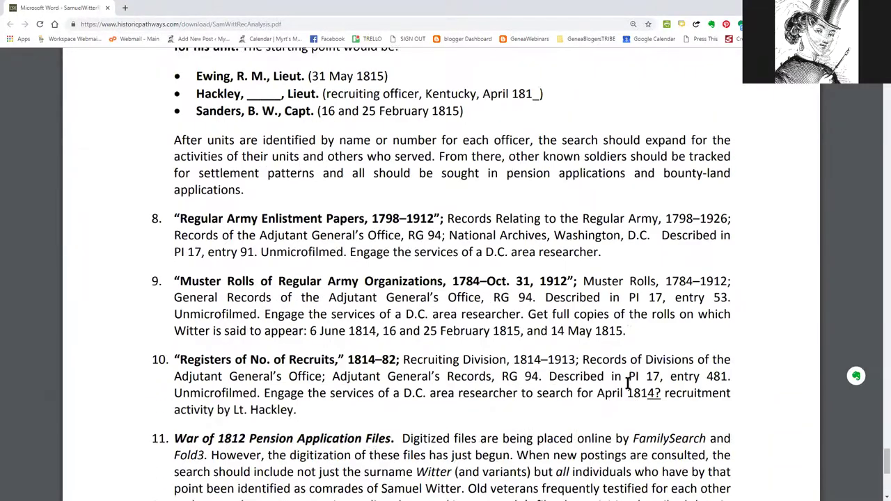
{"action": "scroll", "coordinate": [628, 384], "scroll_direction": "down", "scroll_amount": 4}
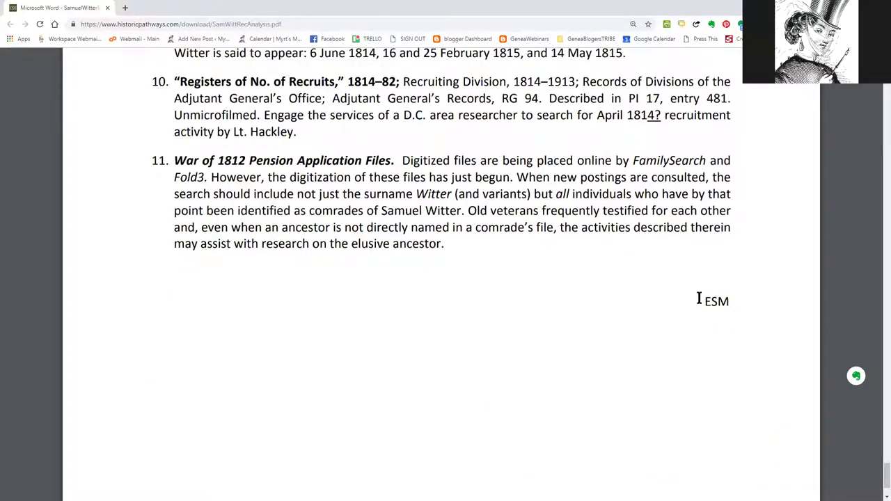
{"action": "scroll", "coordinate": [546, 381], "scroll_direction": "down", "scroll_amount": 1}
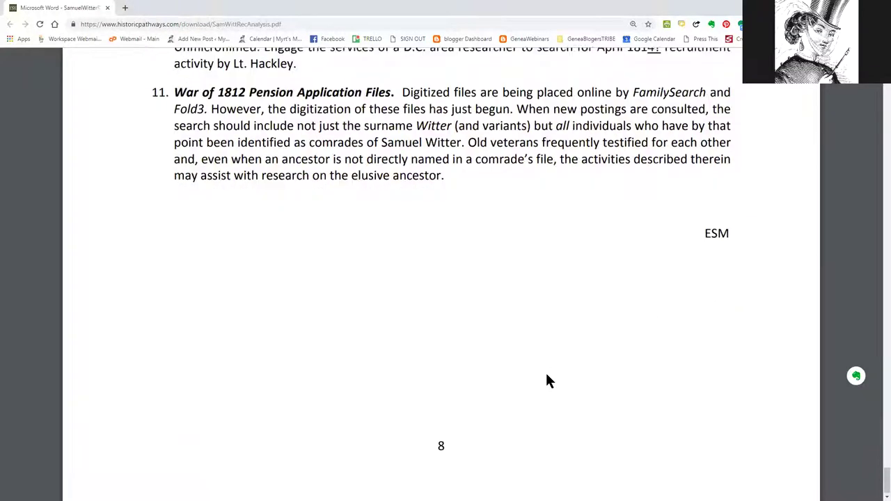
{"action": "scroll", "coordinate": [546, 379], "scroll_direction": "up", "scroll_amount": 5}
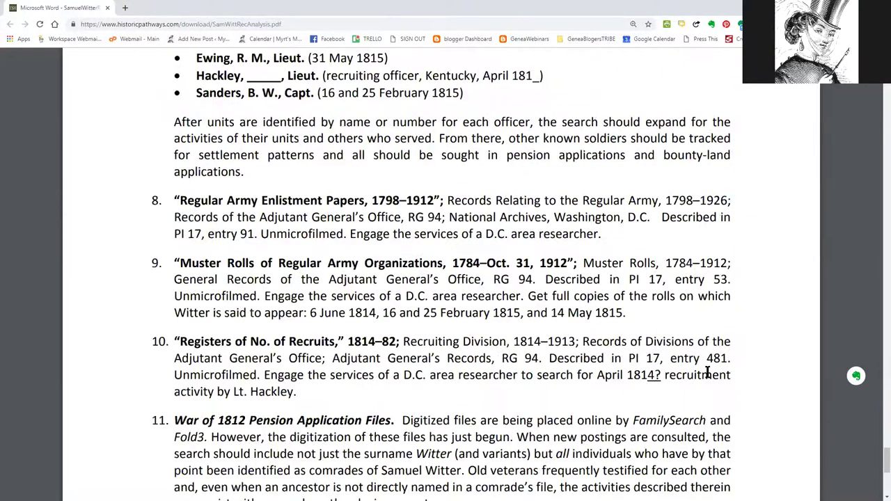
{"action": "left_click_drag", "start_coordinate": [885, 456], "coordinate": [885, 70]}
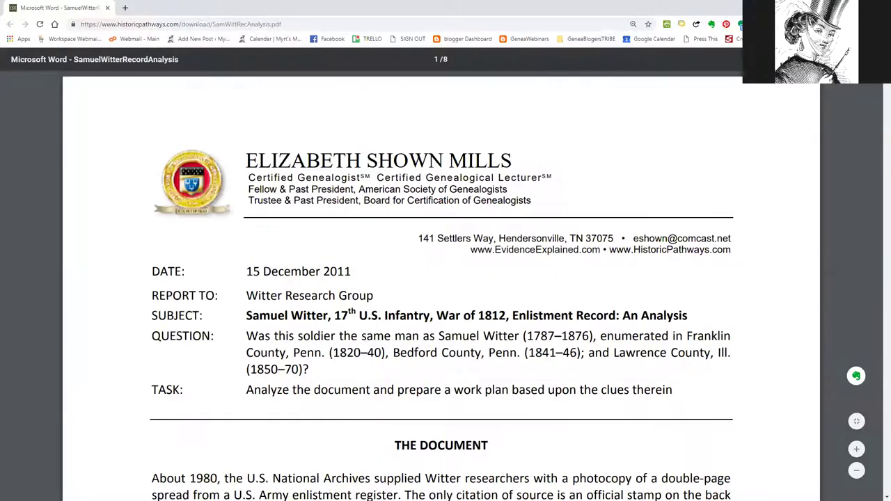
Step: Highlight 'Witter Research Group' beside REPORT TO, then switch to the Word template
{"action": "left_click_drag", "start_coordinate": [363, 295], "coordinate": [248, 296]}
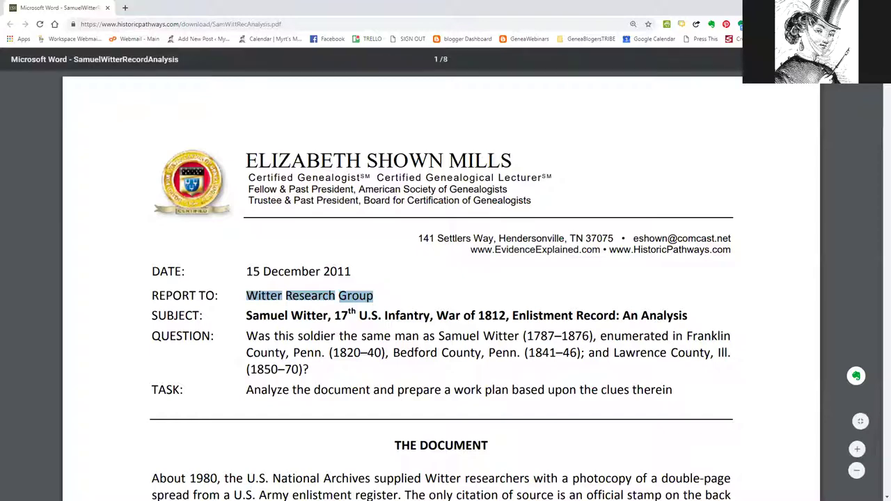
{"action": "key", "text": "alt+Tab"}
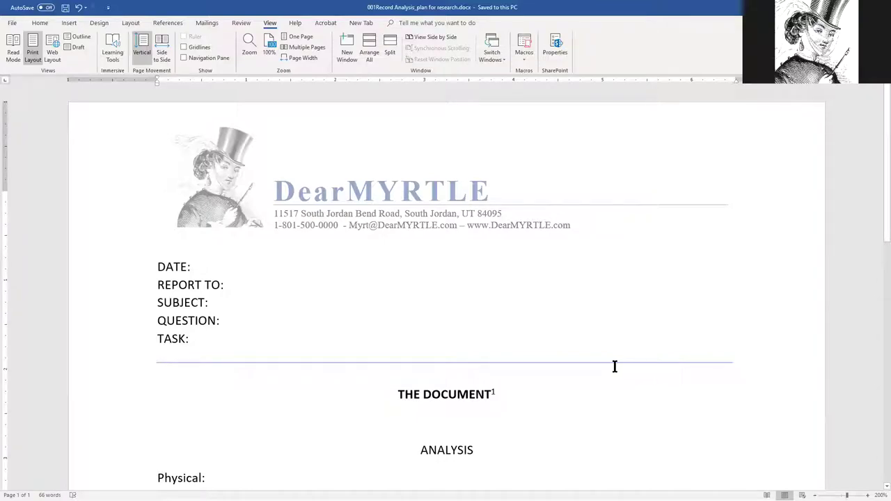
{"action": "scroll", "coordinate": [614, 366], "scroll_direction": "down", "scroll_amount": 3}
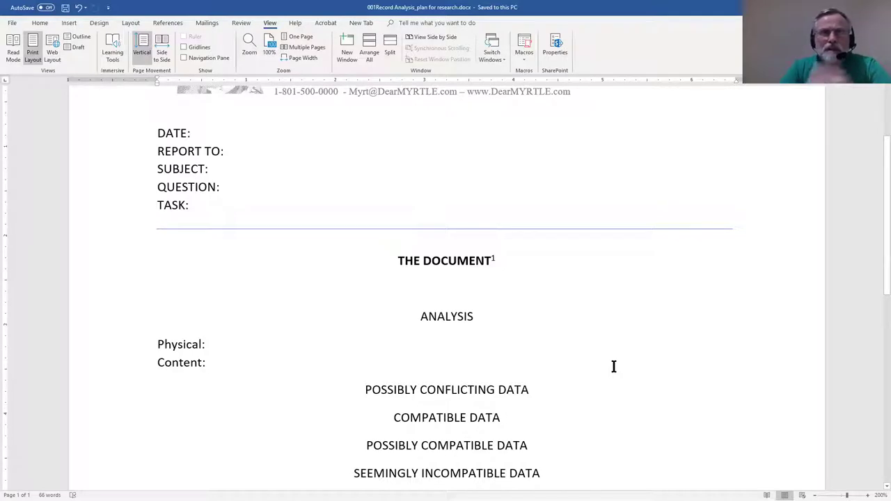
{"action": "scroll", "coordinate": [613, 367], "scroll_direction": "up", "scroll_amount": 3}
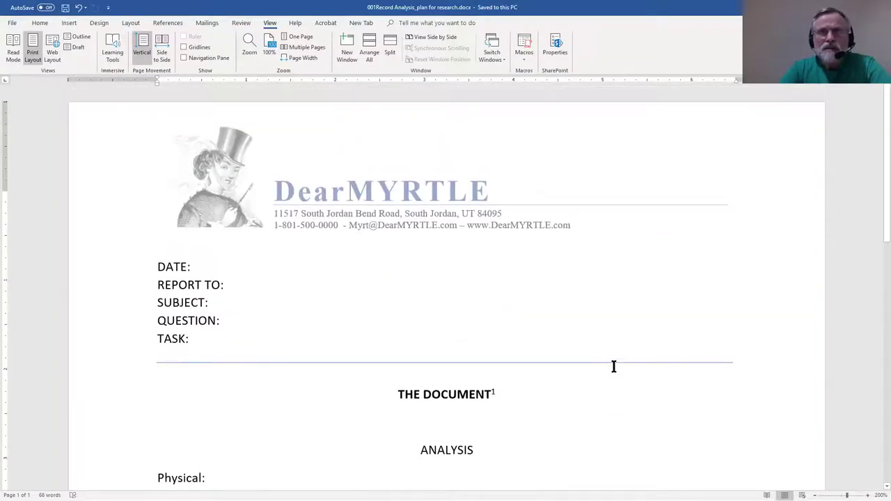
{"action": "scroll", "coordinate": [613, 367], "scroll_direction": "down", "scroll_amount": 1}
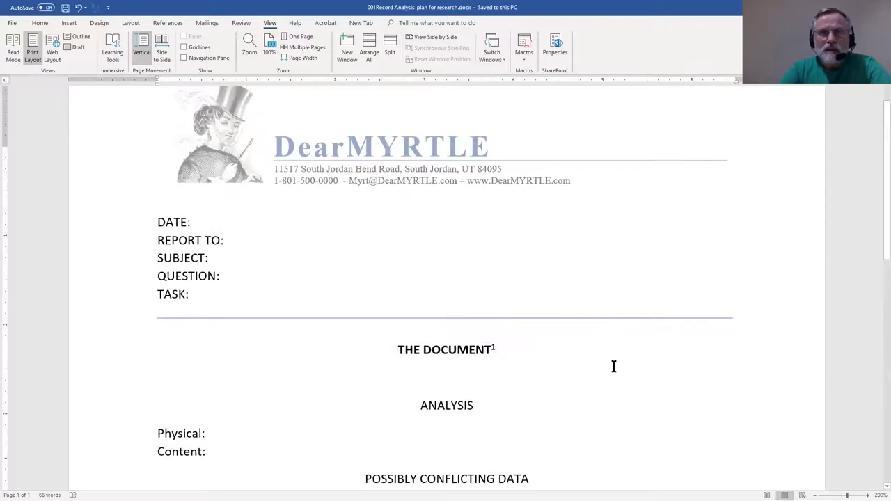
{"action": "scroll", "coordinate": [613, 366], "scroll_direction": "down", "scroll_amount": 4}
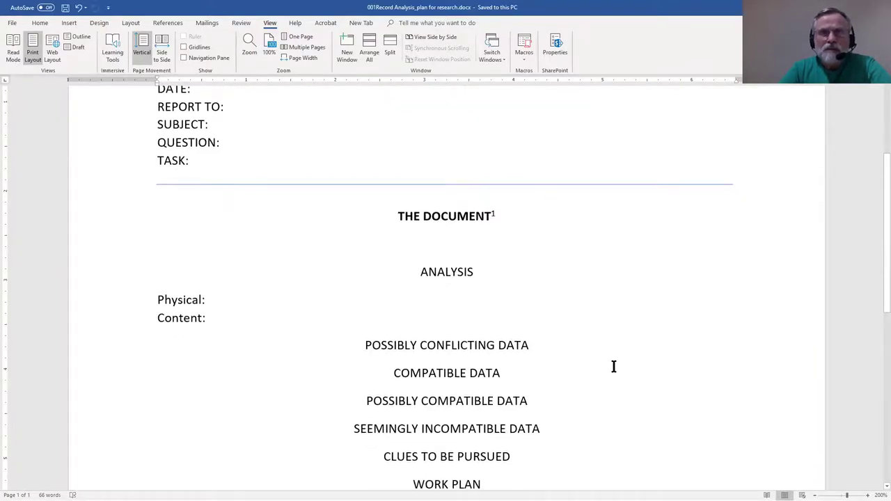
{"action": "scroll", "coordinate": [613, 366], "scroll_direction": "down", "scroll_amount": 4}
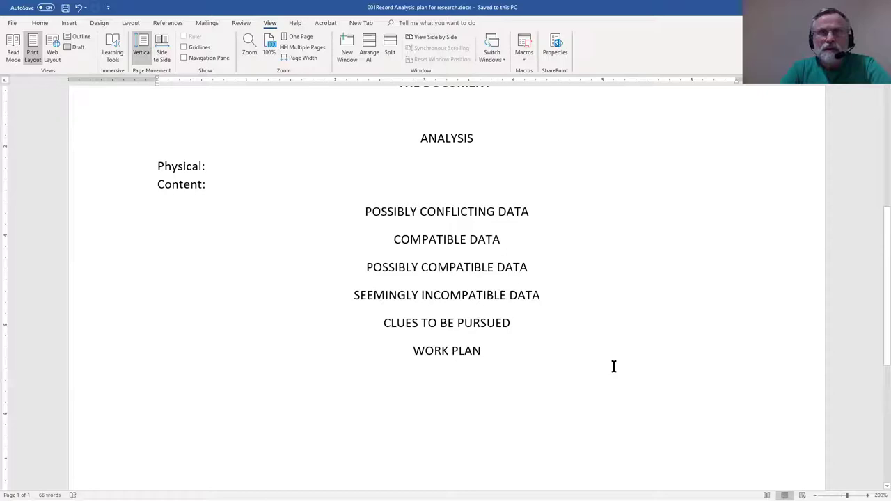
{"action": "left_click_drag", "start_coordinate": [531, 267], "coordinate": [365, 266]}
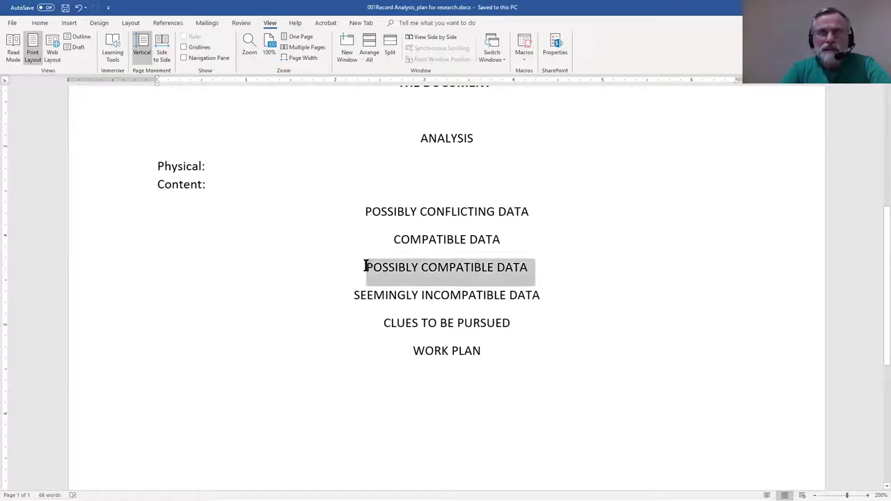
{"action": "left_click_drag", "start_coordinate": [547, 294], "coordinate": [350, 294]}
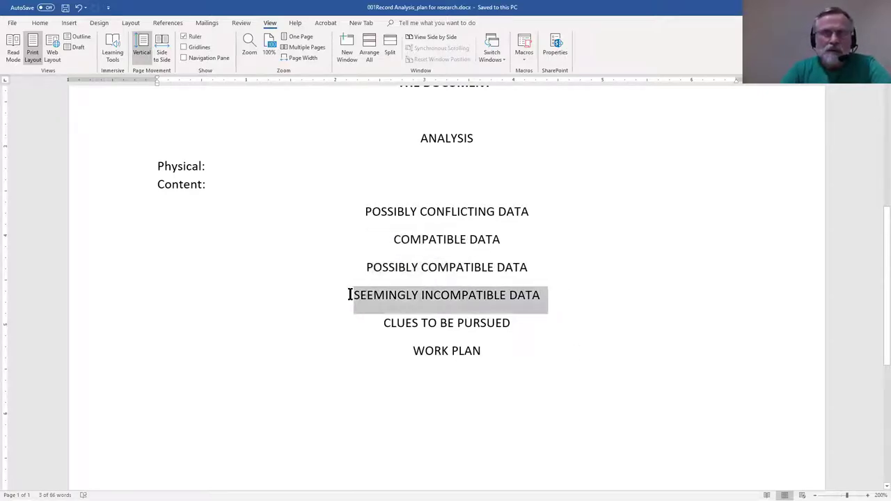
{"action": "left_click_drag", "start_coordinate": [442, 323], "coordinate": [368, 323]}
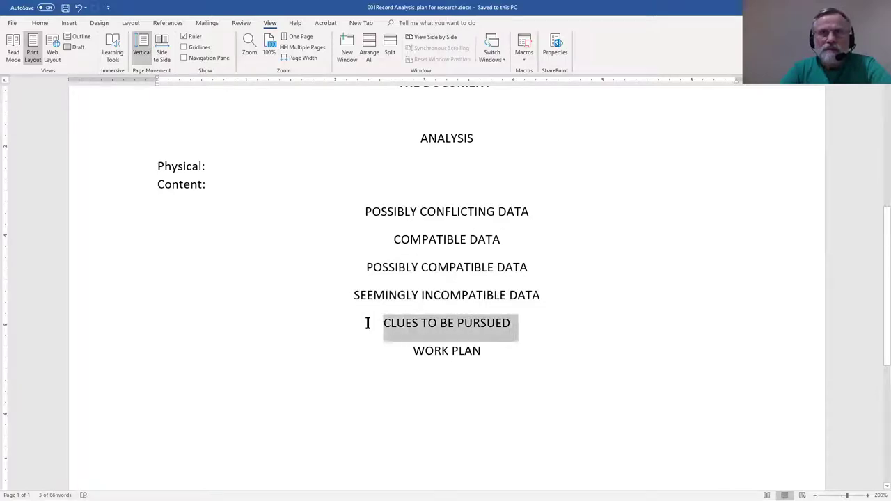
{"action": "left_click_drag", "start_coordinate": [499, 348], "coordinate": [386, 348]}
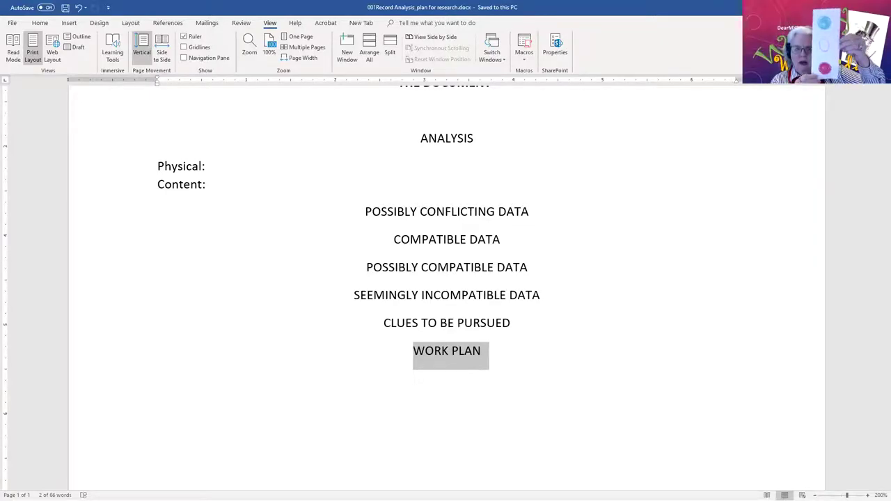
{"action": "key", "text": "Right"}
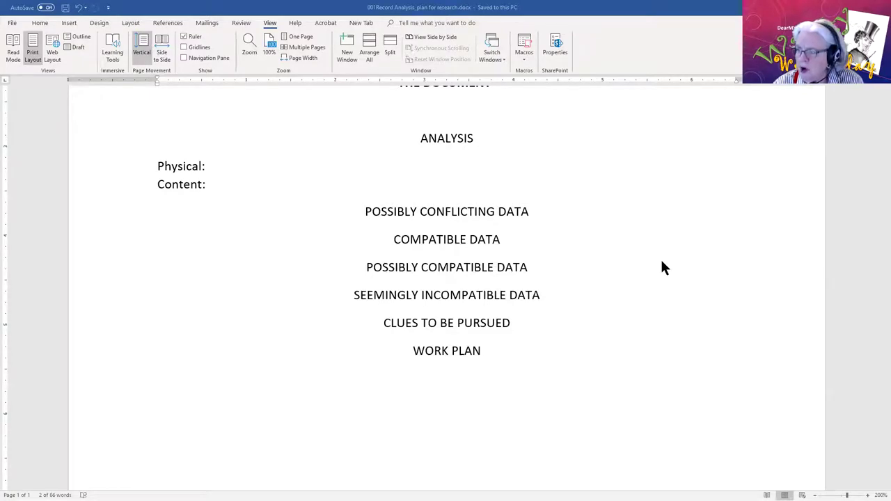
Step: Scroll up to the DearMYRTLE letterhead and DATE through TASK fields
{"action": "scroll", "coordinate": [662, 266], "scroll_direction": "up", "scroll_amount": 5}
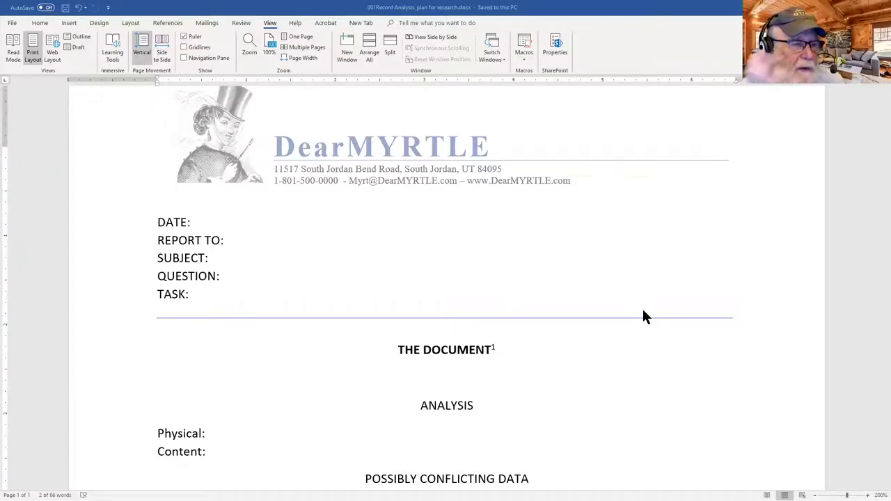
Step: Scroll down through THE DOCUMENT, ANALYSIS and data headings to WORK PLAN, then back up
{"action": "scroll", "coordinate": [538, 453], "scroll_direction": "down", "scroll_amount": 5}
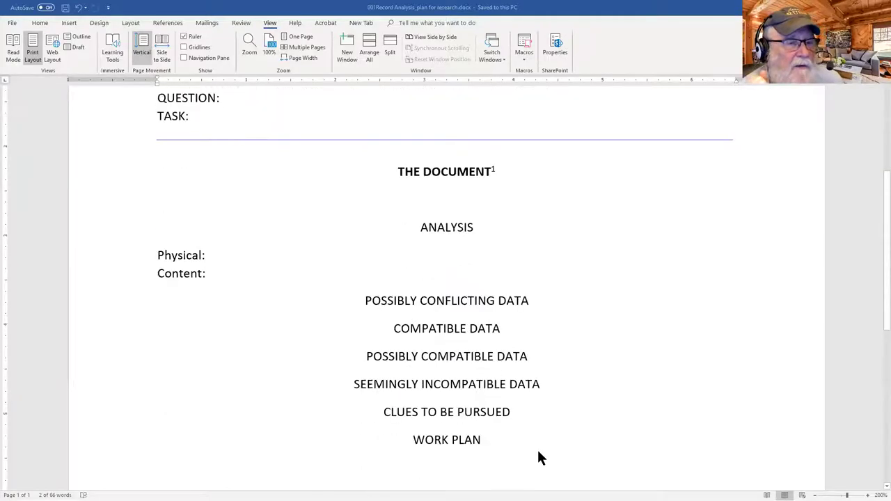
{"action": "scroll", "coordinate": [538, 452], "scroll_direction": "down", "scroll_amount": 1}
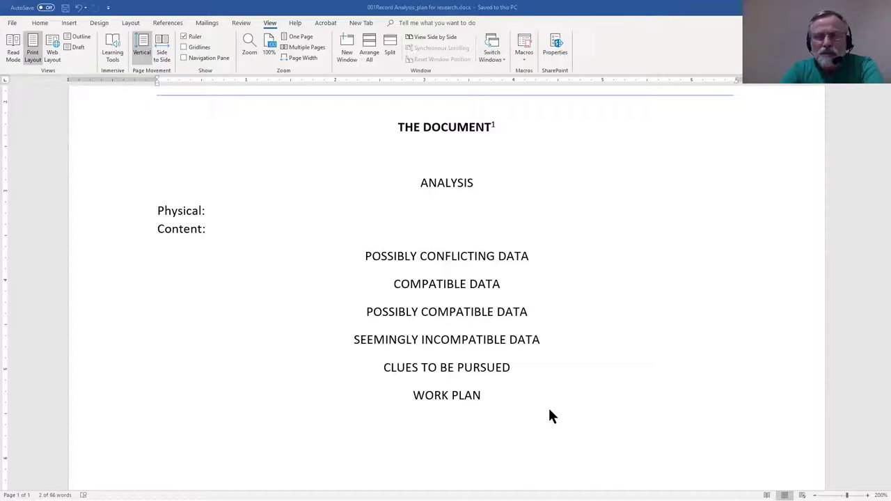
{"action": "scroll", "coordinate": [550, 411], "scroll_direction": "up", "scroll_amount": 5}
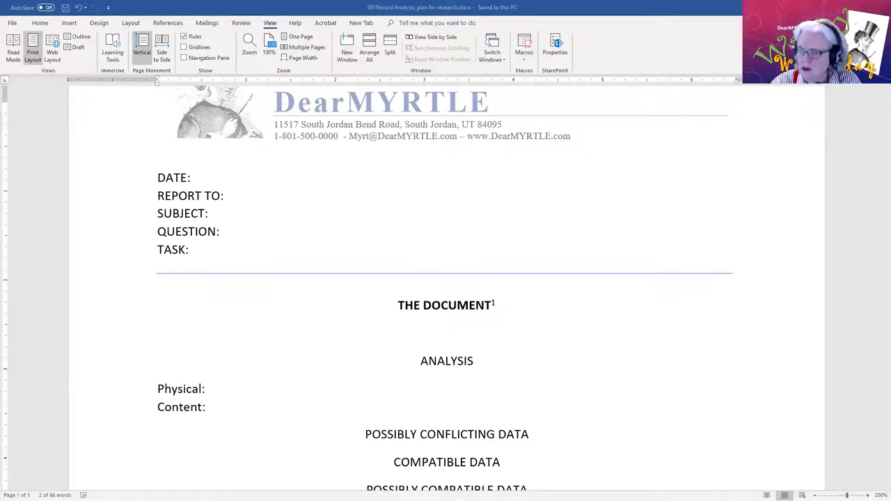
Step: Bring the Zoom meeting window in front of the Word template
{"action": "key", "text": "alt+Tab"}
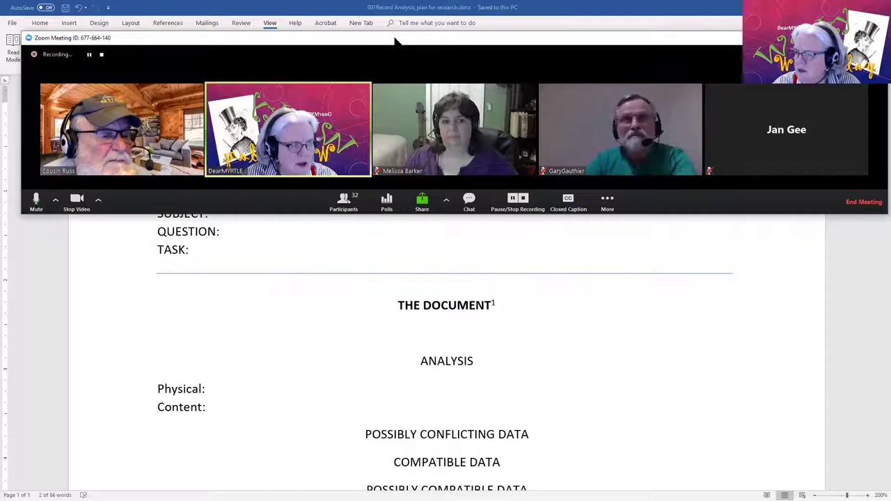
Step: Nudge the Zoom window up-left, then mute and unmute the microphone
{"action": "left_click_drag", "start_coordinate": [394, 42], "coordinate": [379, 21]}
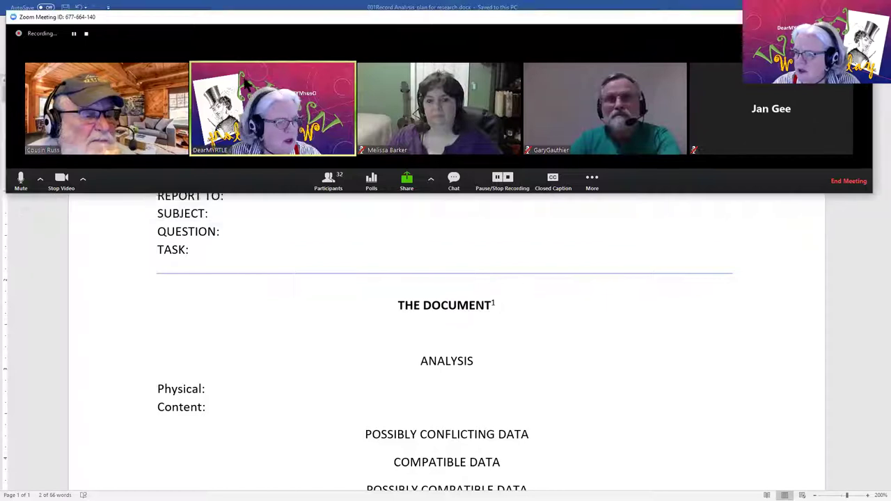
{"action": "left_click", "coordinate": [21, 179]}
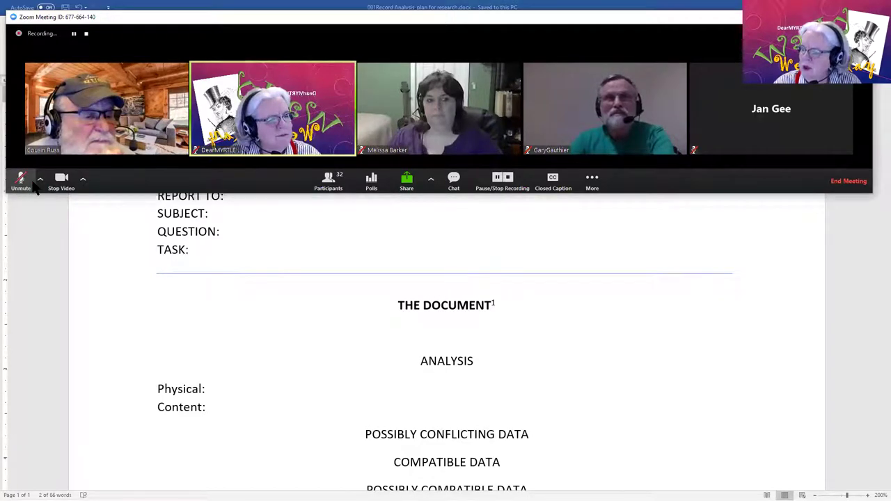
{"action": "key", "text": "alt+a"}
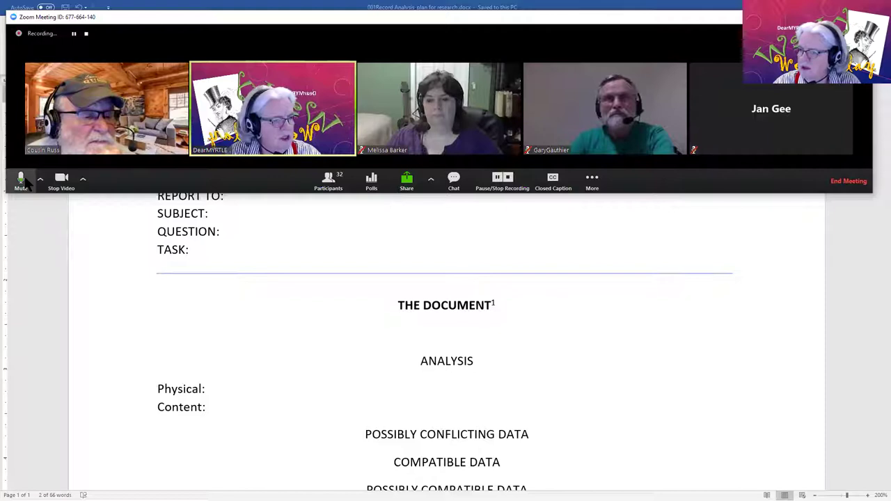
{"action": "left_click", "coordinate": [509, 17]}
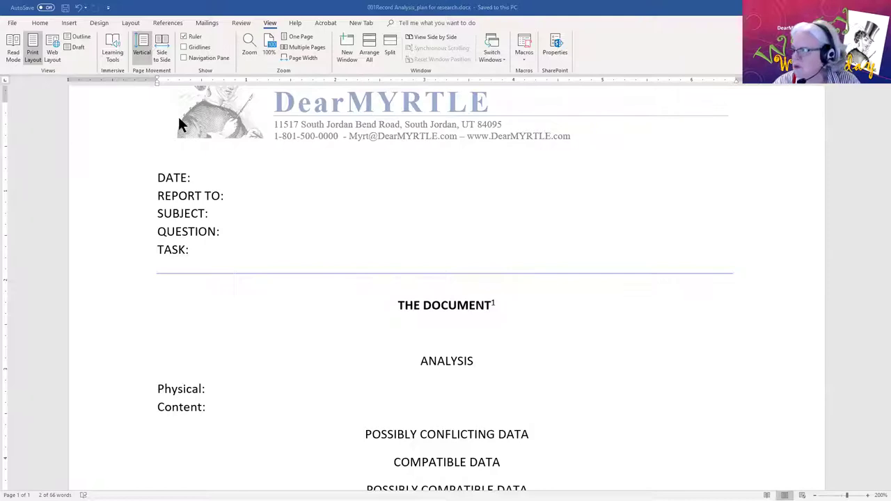
{"action": "key", "text": "alt+Tab"}
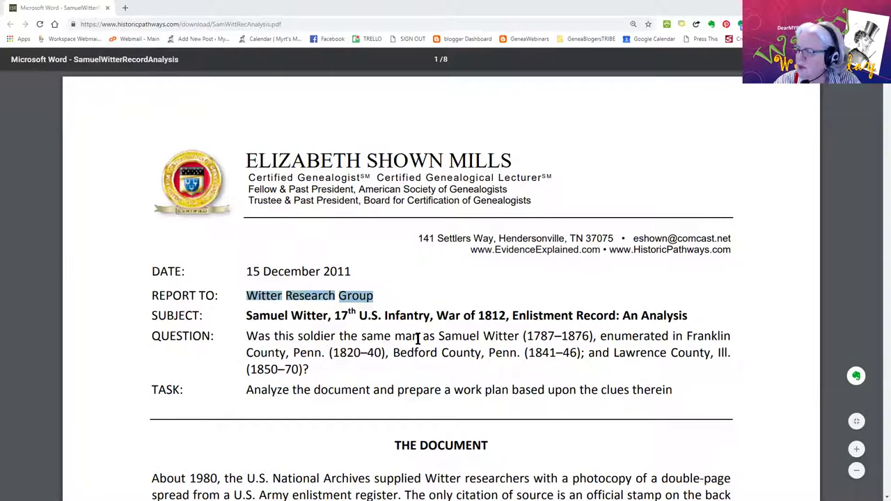
{"action": "left_click_drag", "start_coordinate": [439, 336], "coordinate": [315, 371]}
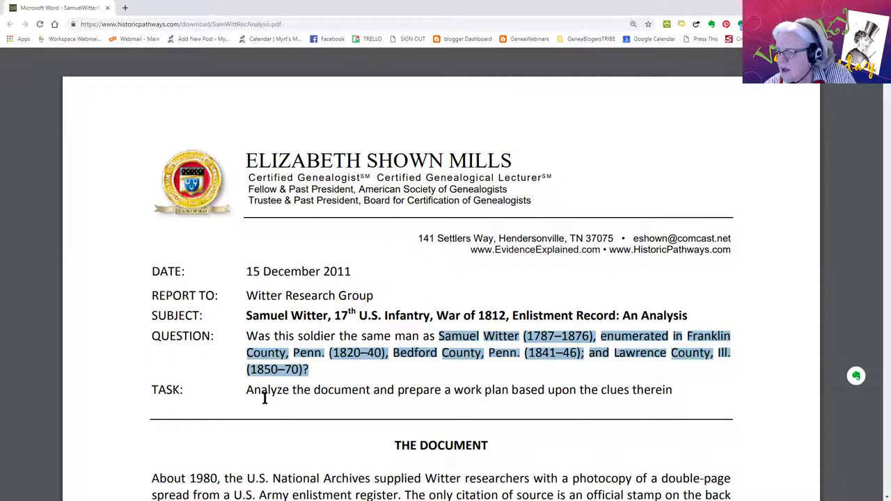
Step: Scroll down to THE DOCUMENT section transcribing register entry 4951
{"action": "scroll", "coordinate": [266, 398], "scroll_direction": "down", "scroll_amount": 1}
{"action": "scroll", "coordinate": [265, 399], "scroll_direction": "down", "scroll_amount": 5}
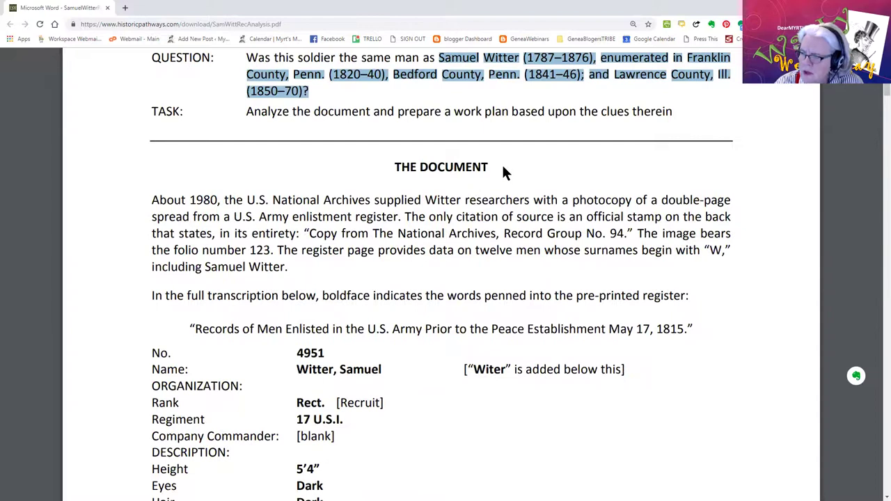
Step: Highlight 'THE DOCUMENT', the quoted stamp wording, the 1815 register title line, then the height 5’4”
{"action": "left_click", "coordinate": [503, 172]}
{"action": "left_click_drag", "start_coordinate": [392, 167], "coordinate": [499, 167]}
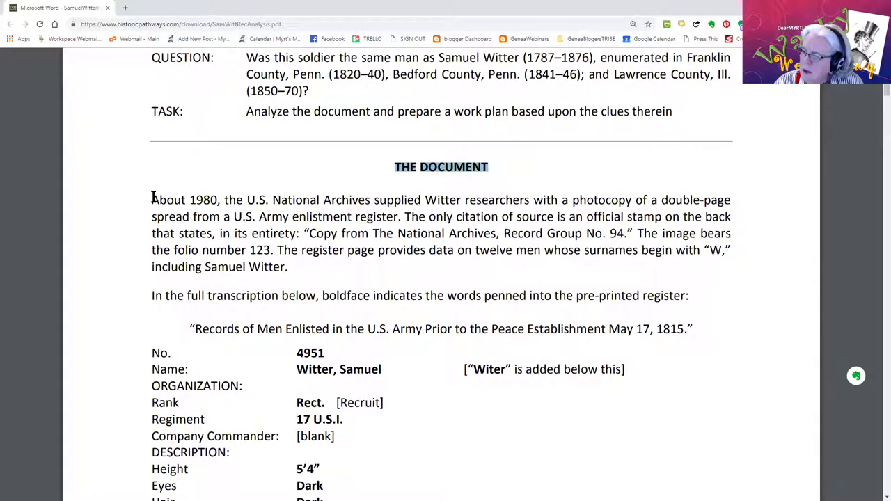
{"action": "left_click", "coordinate": [189, 325]}
{"action": "left_click_drag", "start_coordinate": [189, 325], "coordinate": [695, 330]}
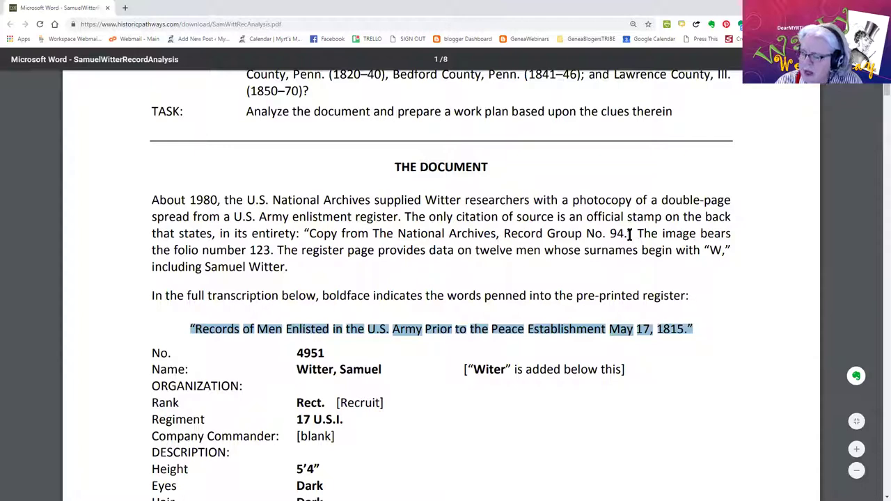
{"action": "left_click_drag", "start_coordinate": [629, 235], "coordinate": [304, 230]}
{"action": "left_click_drag", "start_coordinate": [698, 327], "coordinate": [185, 330]}
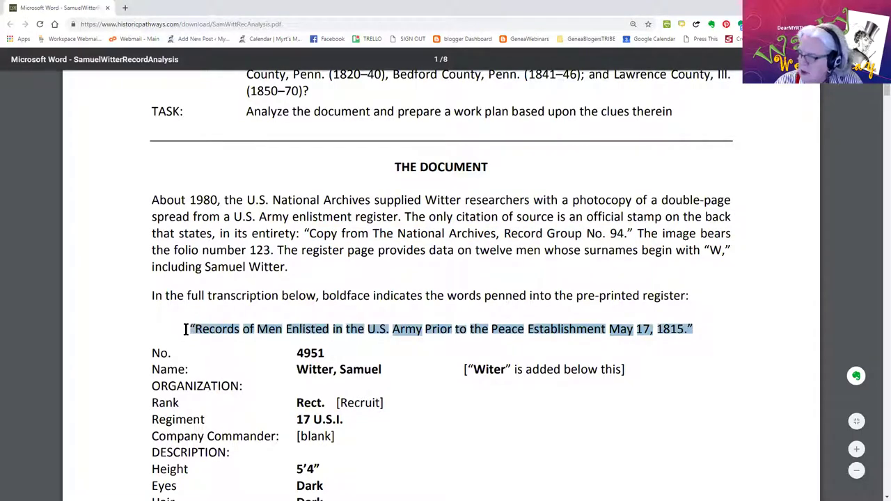
{"action": "scroll", "coordinate": [693, 405], "scroll_direction": "down", "scroll_amount": 3}
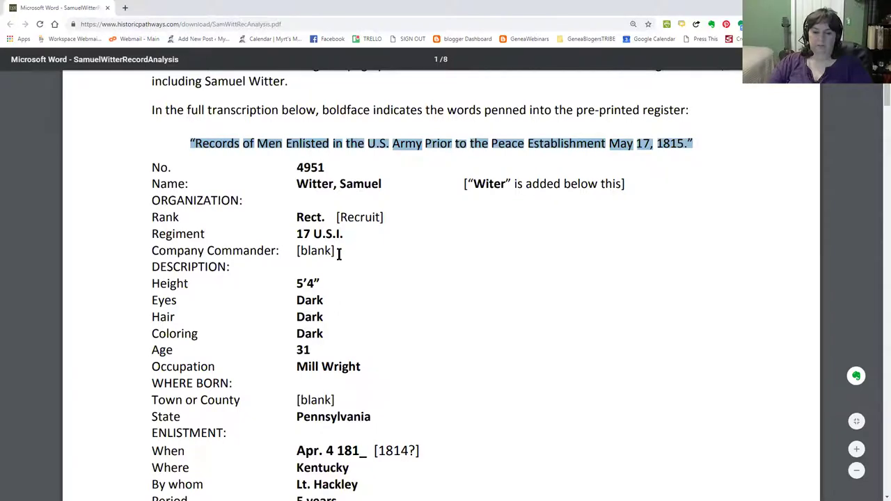
{"action": "left_click_drag", "start_coordinate": [321, 282], "coordinate": [294, 281]}
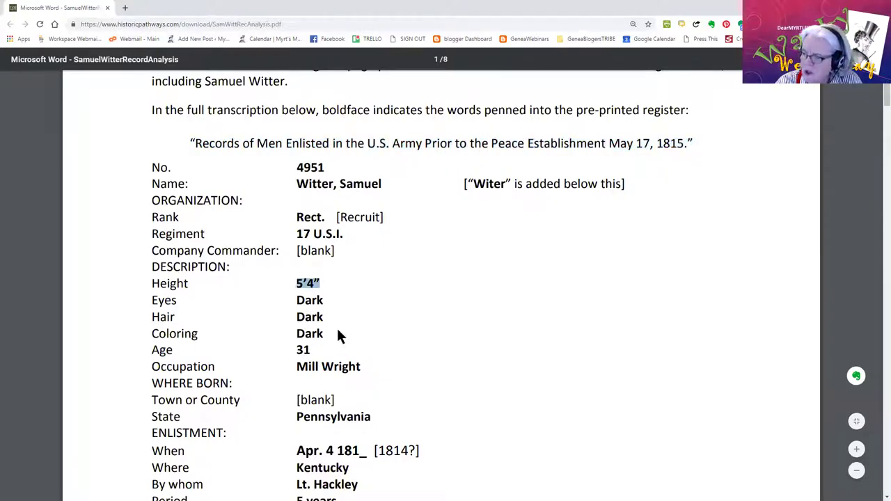
Step: Highlight the Occupation entry Mill Wright and the note about “Witer” below it
{"action": "scroll", "coordinate": [411, 349], "scroll_direction": "down", "scroll_amount": 2}
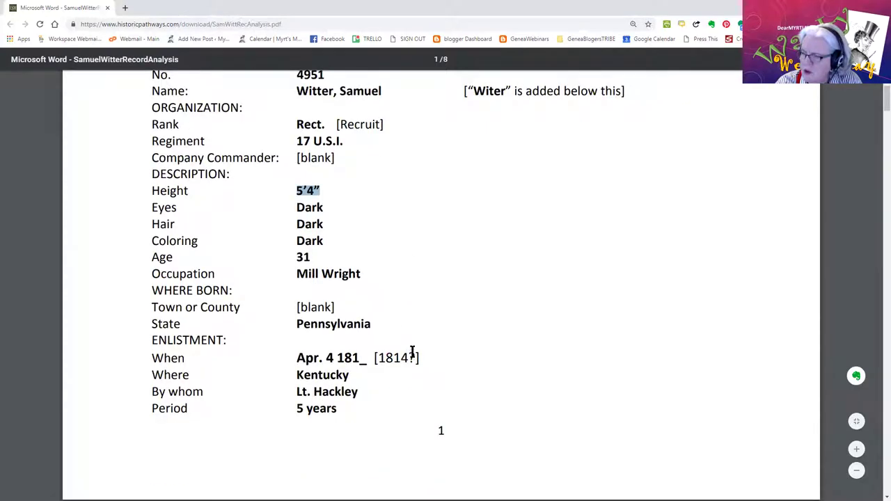
{"action": "left_click_drag", "start_coordinate": [367, 273], "coordinate": [148, 272]}
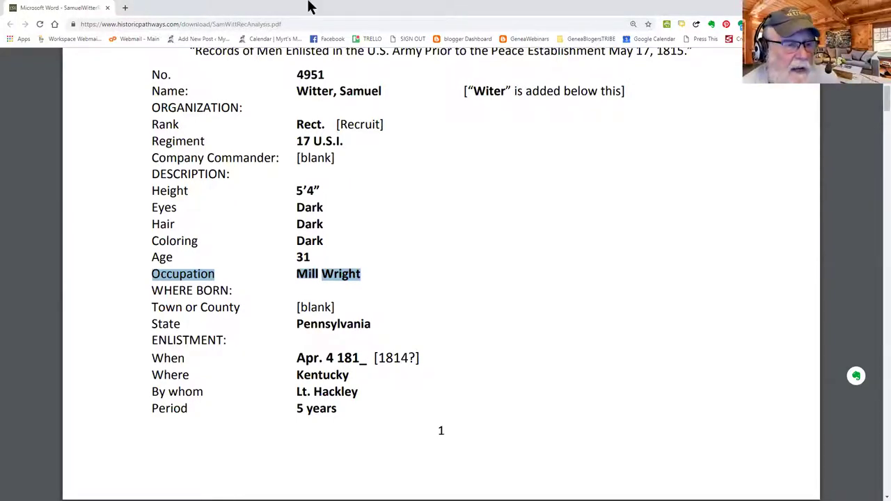
{"action": "left_click_drag", "start_coordinate": [626, 92], "coordinate": [460, 85]}
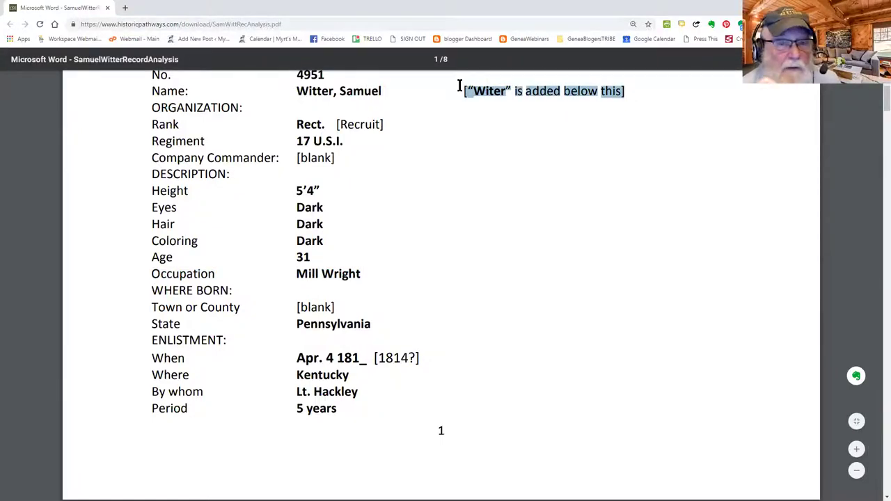
{"action": "left_click", "coordinate": [417, 350]}
Step: Mark the bracketed [1814?], [Recruit] and both [blank] entries, then scroll to page 2's Remarks
{"action": "left_click_drag", "start_coordinate": [422, 356], "coordinate": [367, 356]}
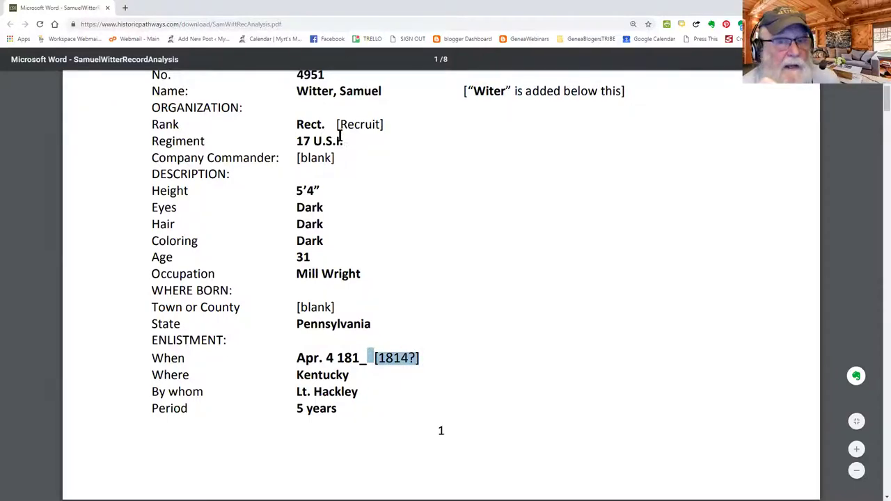
{"action": "left_click_drag", "start_coordinate": [331, 125], "coordinate": [394, 126]}
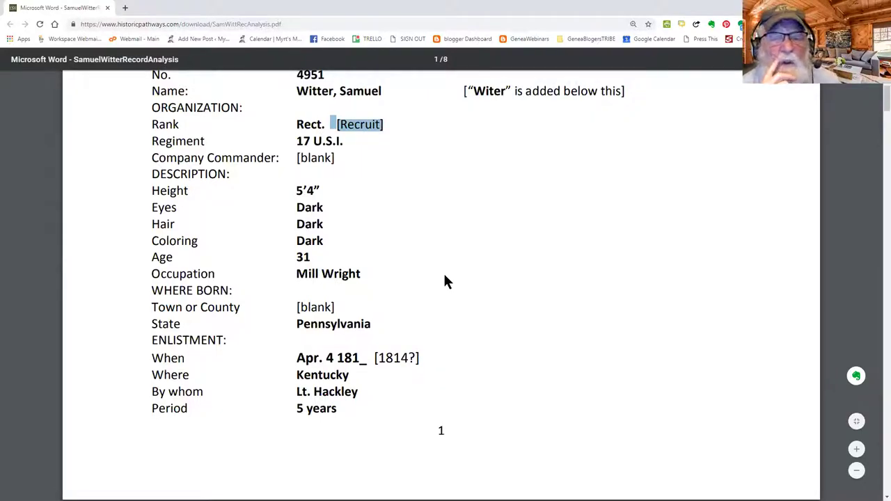
{"action": "scroll", "coordinate": [443, 275], "scroll_direction": "up", "scroll_amount": 1}
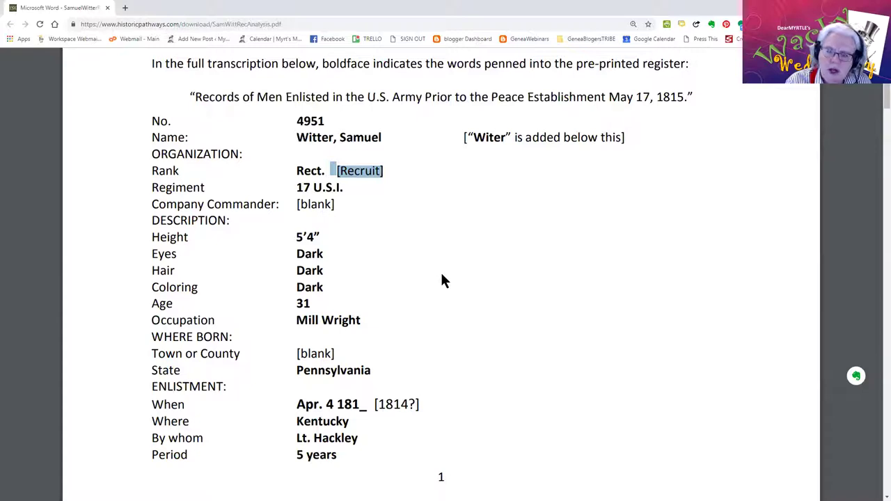
{"action": "left_click_drag", "start_coordinate": [149, 203], "coordinate": [353, 212]}
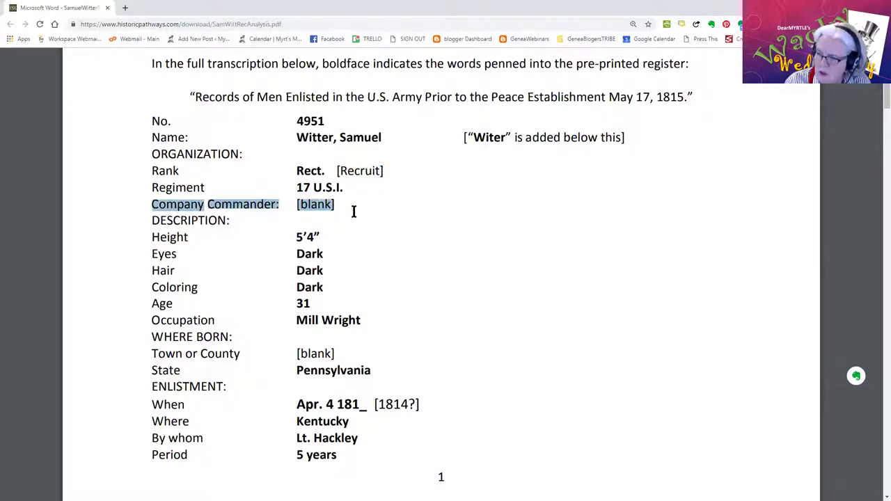
{"action": "scroll", "coordinate": [485, 378], "scroll_direction": "down", "scroll_amount": 3}
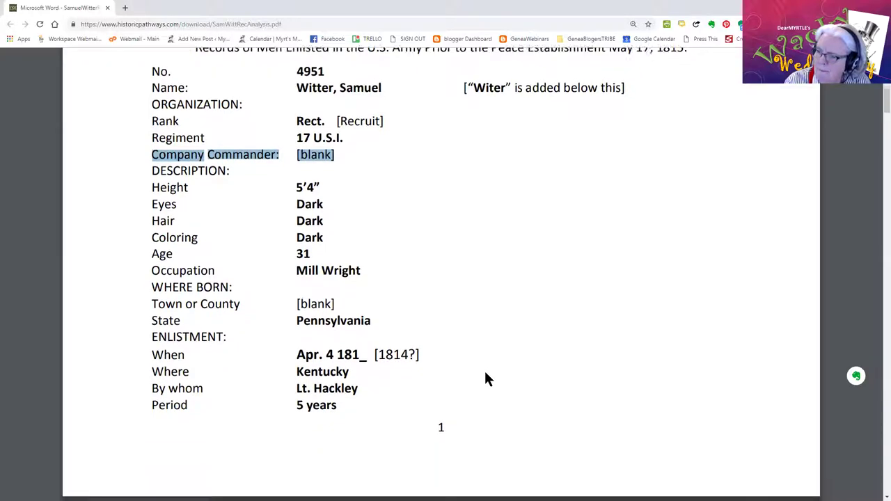
{"action": "left_click_drag", "start_coordinate": [344, 215], "coordinate": [148, 212]}
{"action": "scroll", "coordinate": [515, 306], "scroll_direction": "down", "scroll_amount": 4}
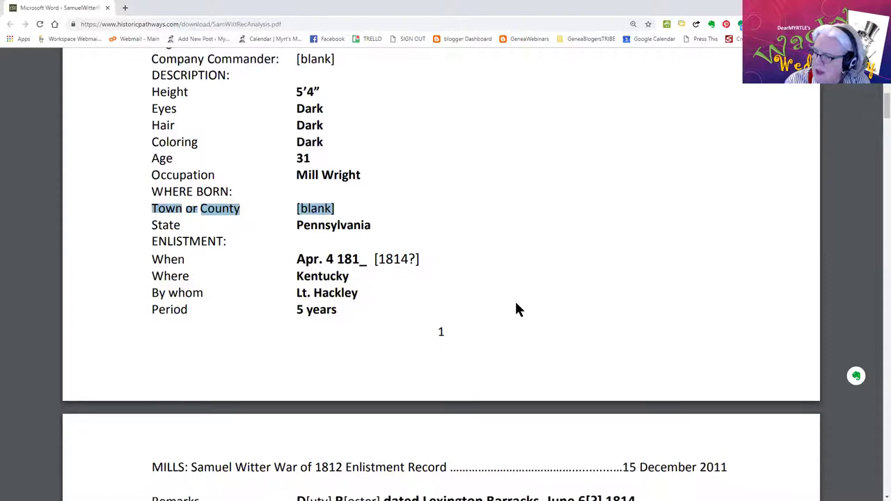
{"action": "scroll", "coordinate": [516, 302], "scroll_direction": "down", "scroll_amount": 4}
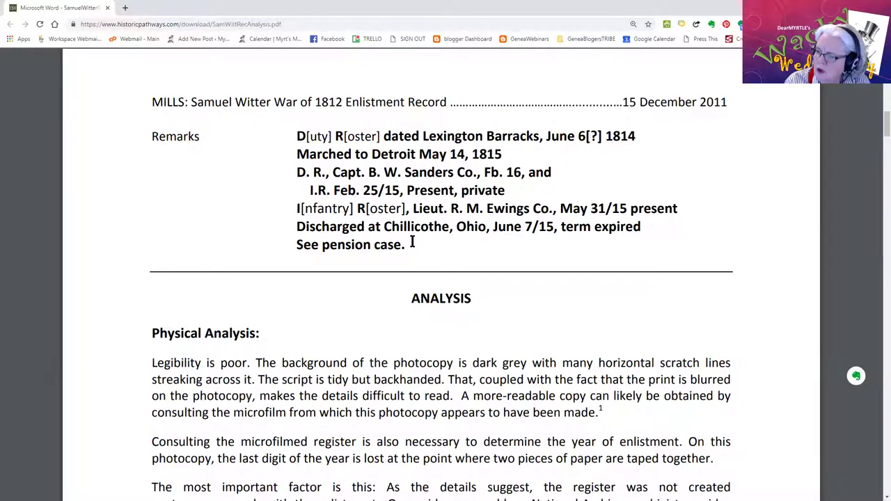
{"action": "scroll", "coordinate": [424, 243], "scroll_direction": "up", "scroll_amount": 1}
{"action": "left_click_drag", "start_coordinate": [420, 275], "coordinate": [123, 130]}
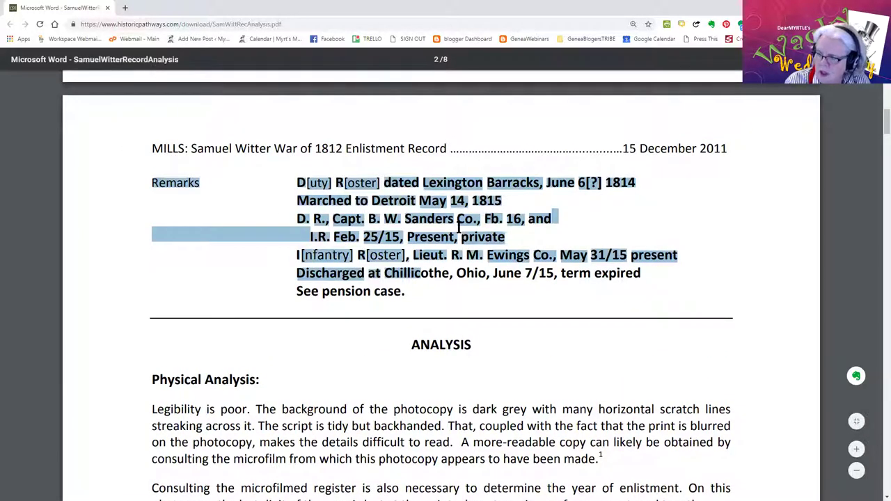
{"action": "scroll", "coordinate": [465, 221], "scroll_direction": "up", "scroll_amount": 7}
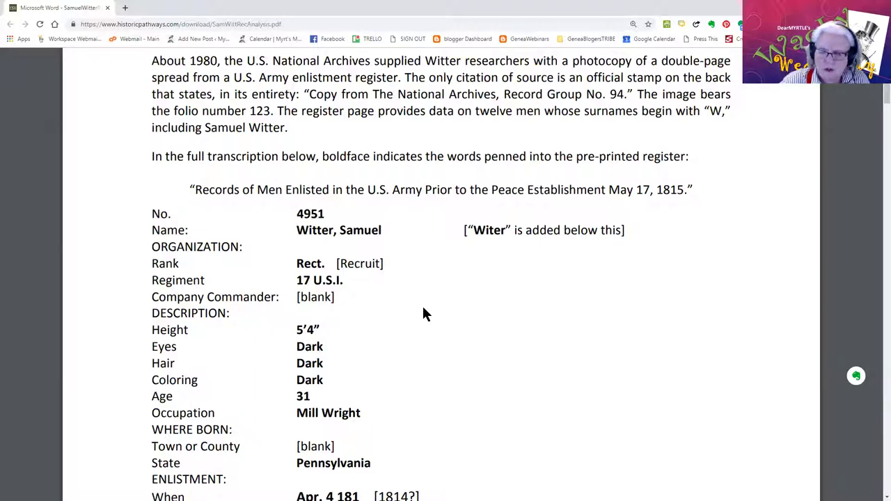
{"action": "scroll", "coordinate": [516, 321], "scroll_direction": "down", "scroll_amount": 2}
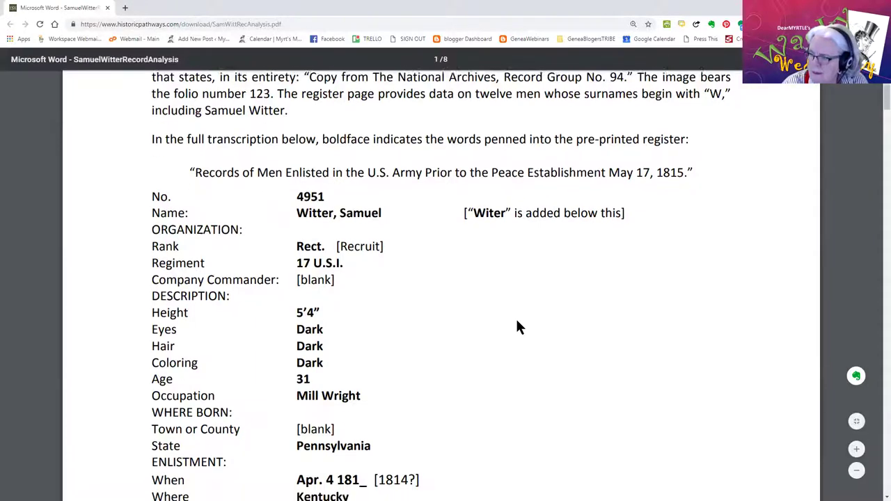
{"action": "scroll", "coordinate": [516, 321], "scroll_direction": "down", "scroll_amount": 8}
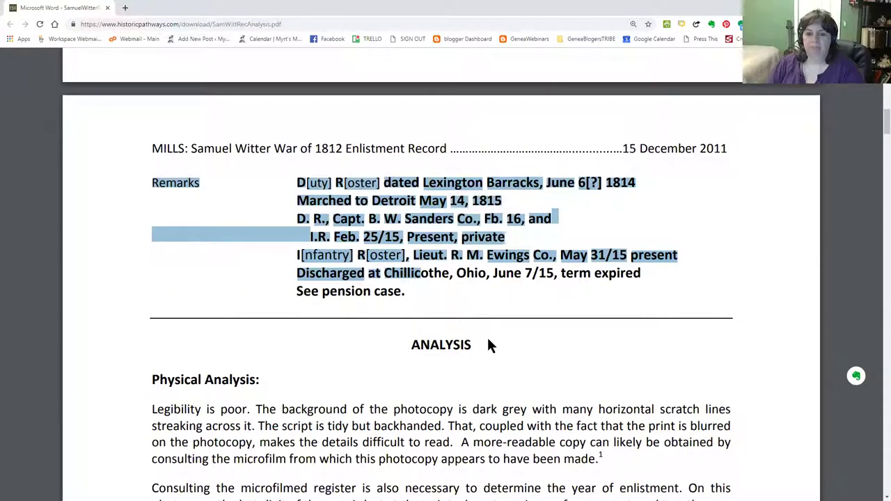
{"action": "left_click", "coordinate": [470, 310]}
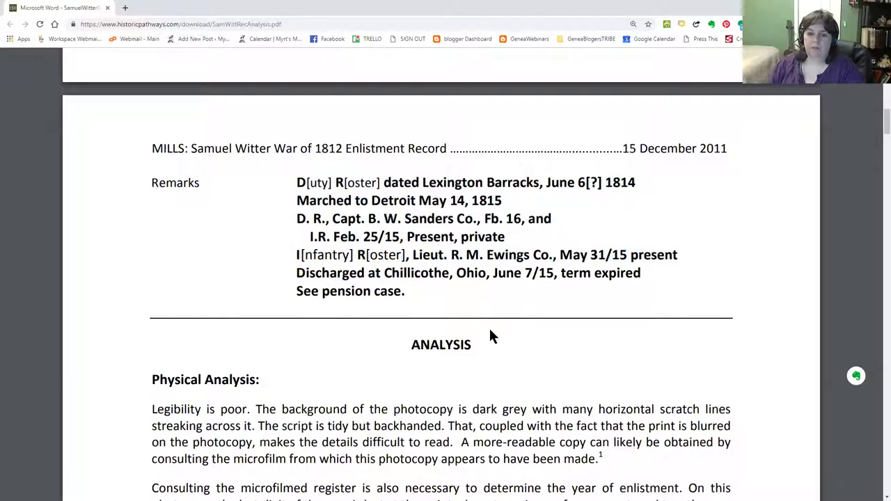
{"action": "scroll", "coordinate": [489, 323], "scroll_direction": "up", "scroll_amount": 4}
Step: Scroll back up to page 1's register header and transcription table
{"action": "scroll", "coordinate": [491, 317], "scroll_direction": "up", "scroll_amount": 4}
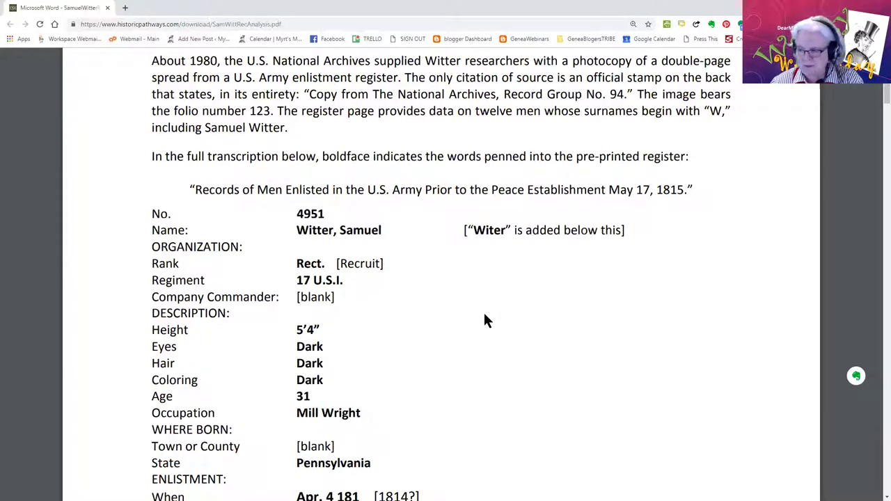
Step: Scroll to page 2 and highlight the [nfantry] R[oster] abbreviations and the ANALYSIS heading
{"action": "scroll", "coordinate": [485, 319], "scroll_direction": "down", "scroll_amount": 3}
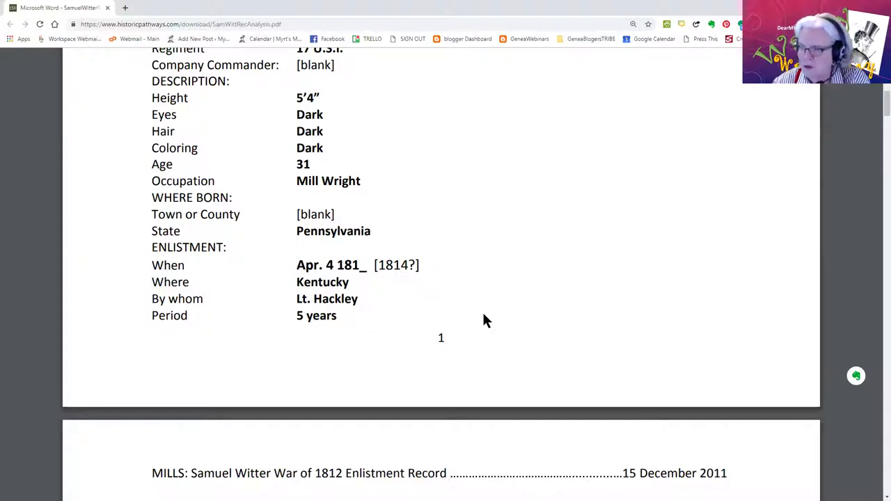
{"action": "scroll", "coordinate": [537, 301], "scroll_direction": "down", "scroll_amount": 1}
{"action": "scroll", "coordinate": [536, 306], "scroll_direction": "down", "scroll_amount": 4}
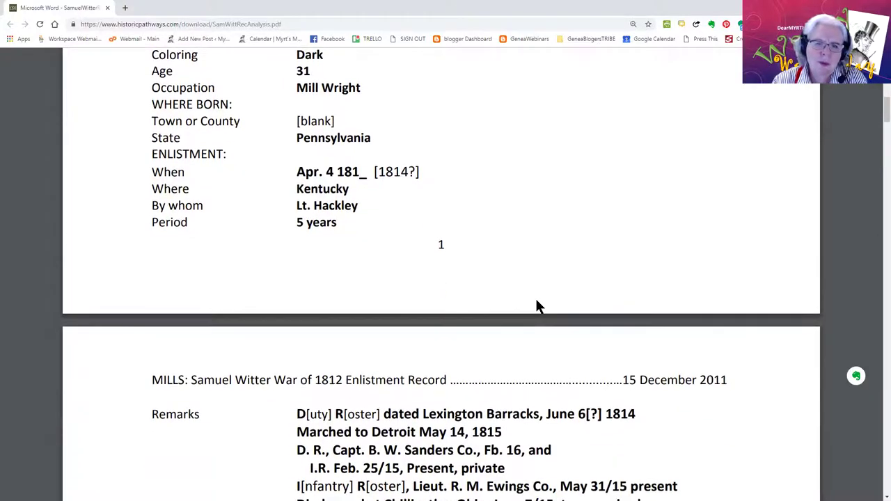
{"action": "scroll", "coordinate": [537, 307], "scroll_direction": "down", "scroll_amount": 3}
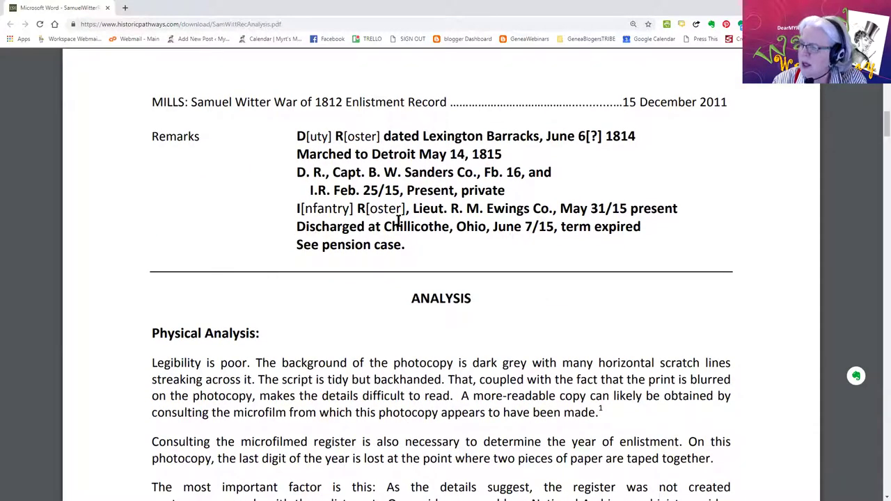
{"action": "left_click_drag", "start_coordinate": [339, 205], "coordinate": [295, 209]}
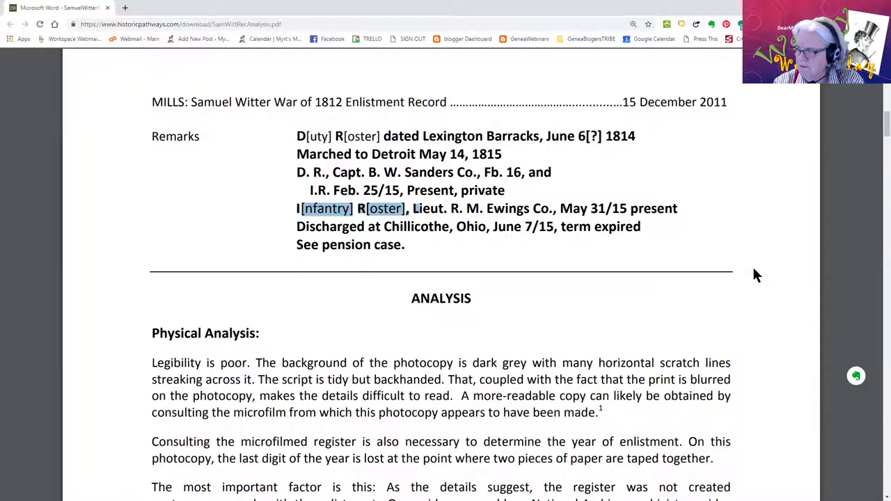
{"action": "left_click_drag", "start_coordinate": [479, 297], "coordinate": [412, 298]}
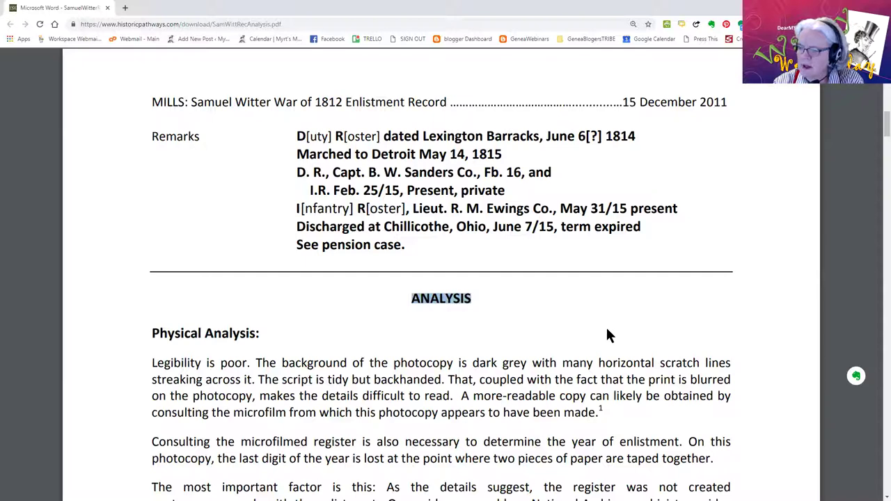
Step: Highlight the Physical Analysis heading, then further down the Content Analysis heading
{"action": "left_click_drag", "start_coordinate": [263, 332], "coordinate": [145, 333]}
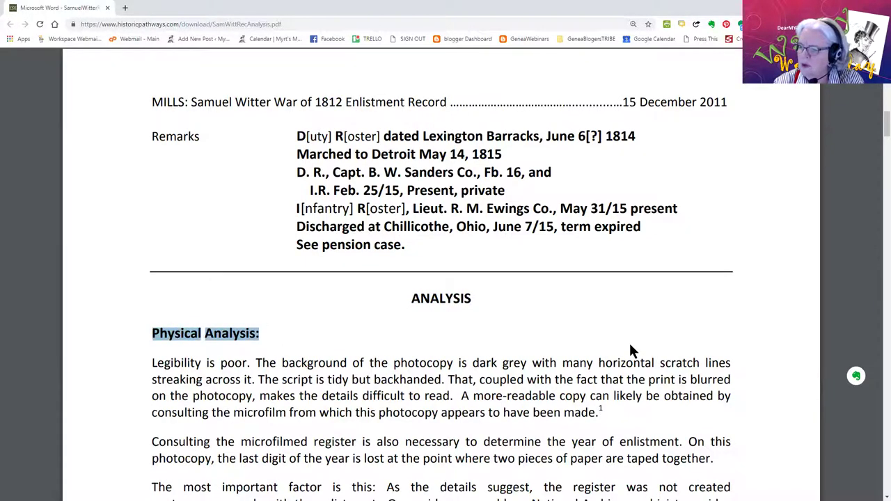
{"action": "scroll", "coordinate": [629, 341], "scroll_direction": "down", "scroll_amount": 3}
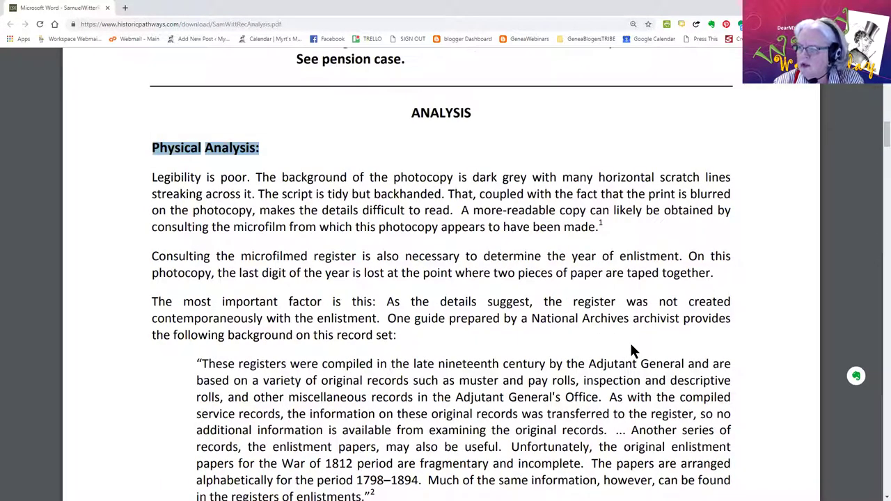
{"action": "scroll", "coordinate": [631, 344], "scroll_direction": "down", "scroll_amount": 2}
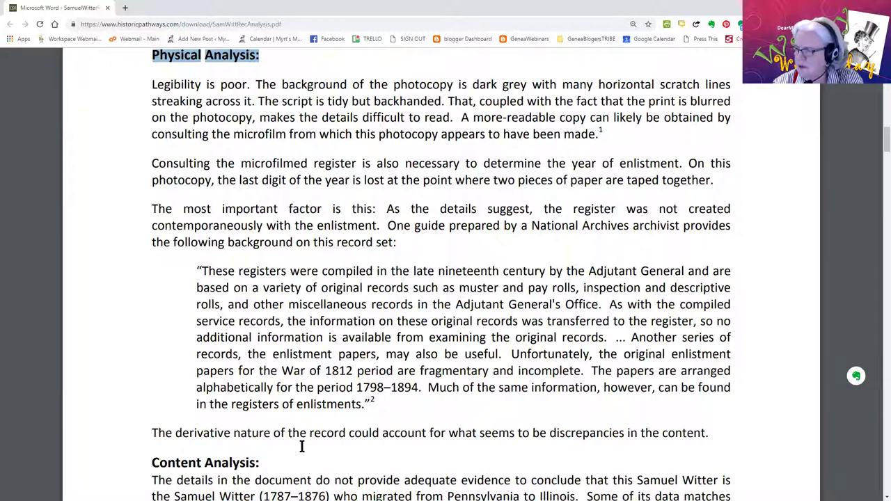
{"action": "scroll", "coordinate": [303, 446], "scroll_direction": "down", "scroll_amount": 1}
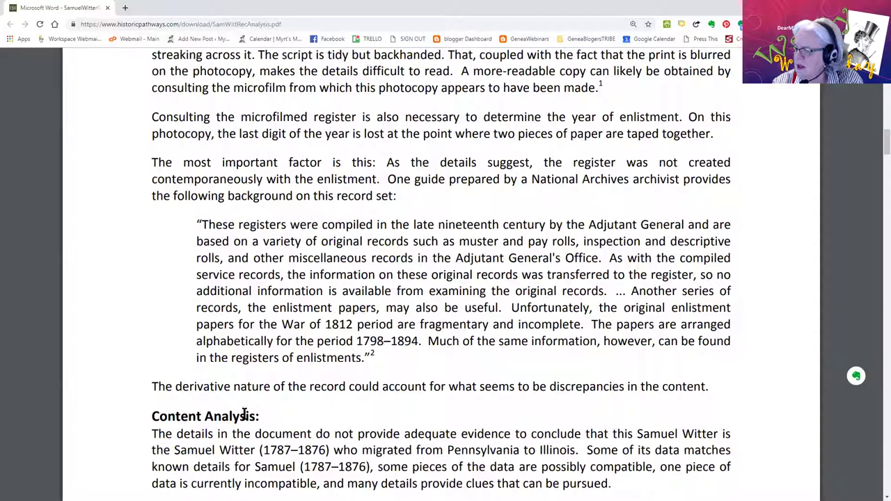
{"action": "left_click_drag", "start_coordinate": [148, 416], "coordinate": [263, 418]}
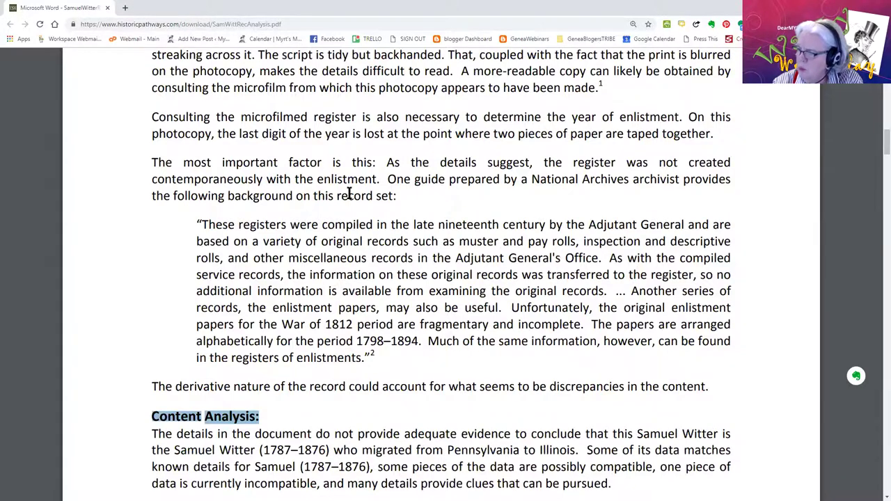
Step: Mark 'The most important factor is this' and the sentence introducing the archivist's guide
{"action": "scroll", "coordinate": [493, 219], "scroll_direction": "up", "scroll_amount": 2}
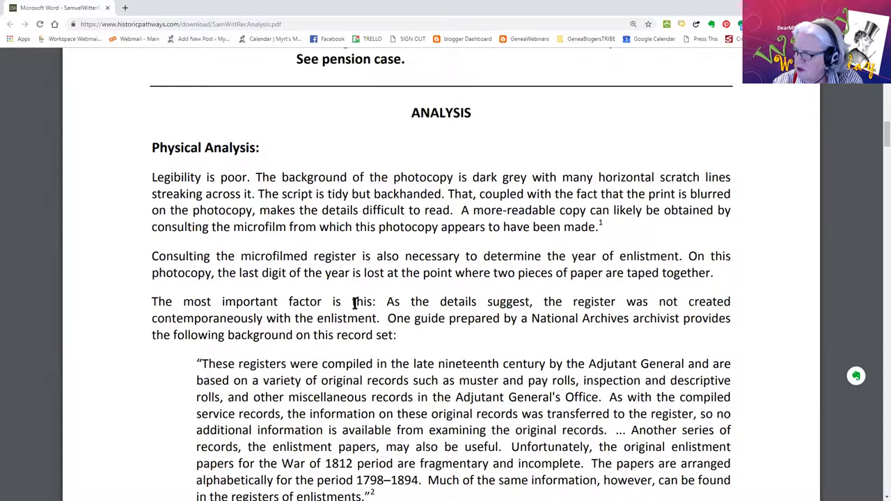
{"action": "left_click_drag", "start_coordinate": [152, 301], "coordinate": [373, 318]}
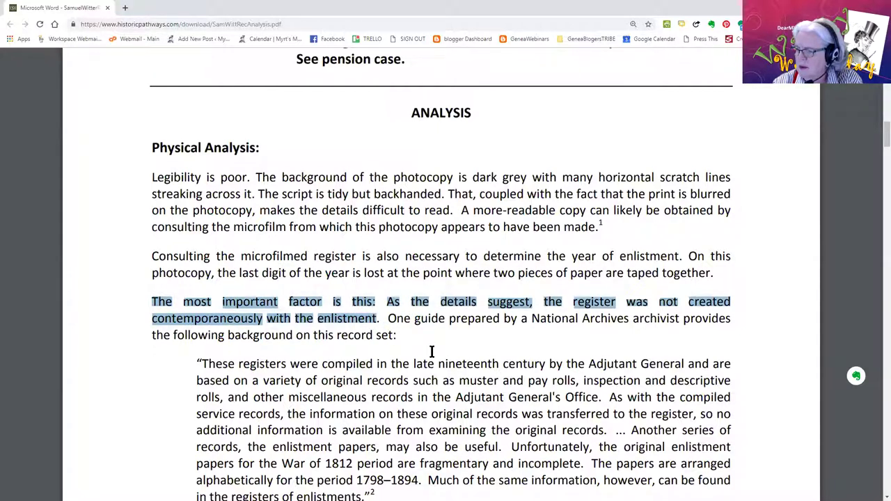
{"action": "left_click_drag", "start_coordinate": [387, 318], "coordinate": [398, 337]}
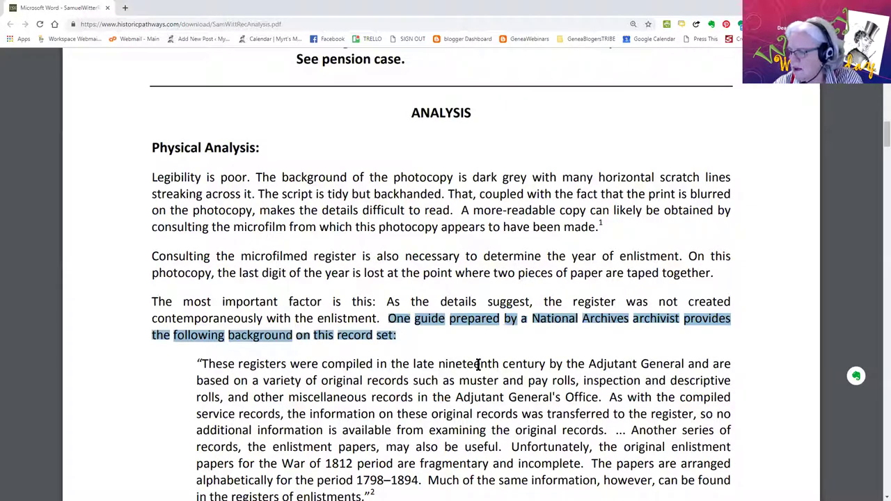
{"action": "scroll", "coordinate": [479, 366], "scroll_direction": "down", "scroll_amount": 2}
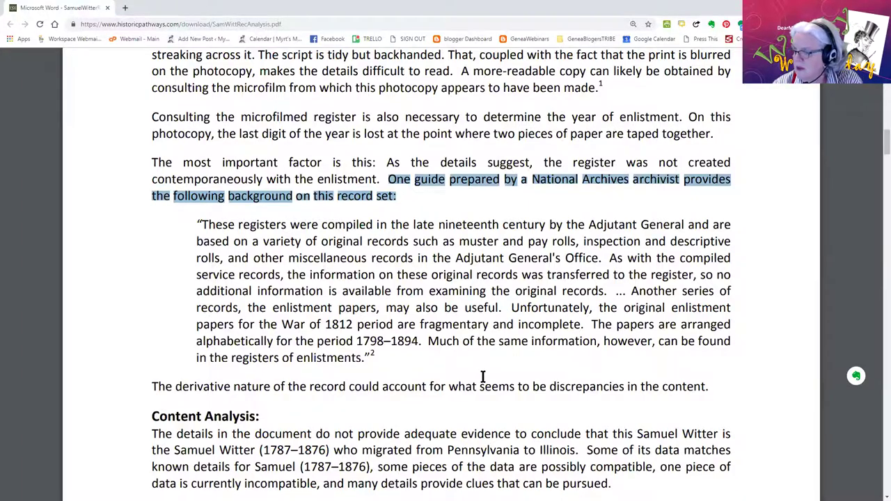
Step: Scroll down to page 2's Content Analysis and footnotes, highlighting the Content Analysis heading
{"action": "scroll", "coordinate": [482, 377], "scroll_direction": "down", "scroll_amount": 5}
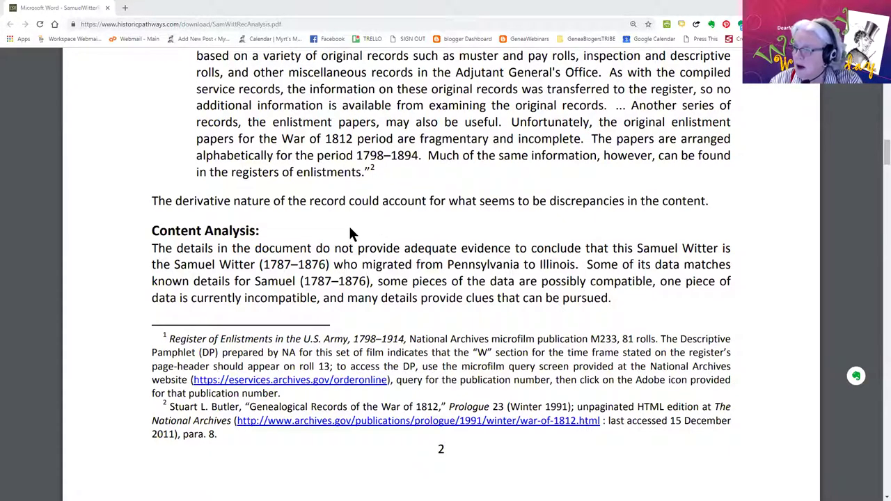
{"action": "left_click_drag", "start_coordinate": [256, 234], "coordinate": [148, 233]}
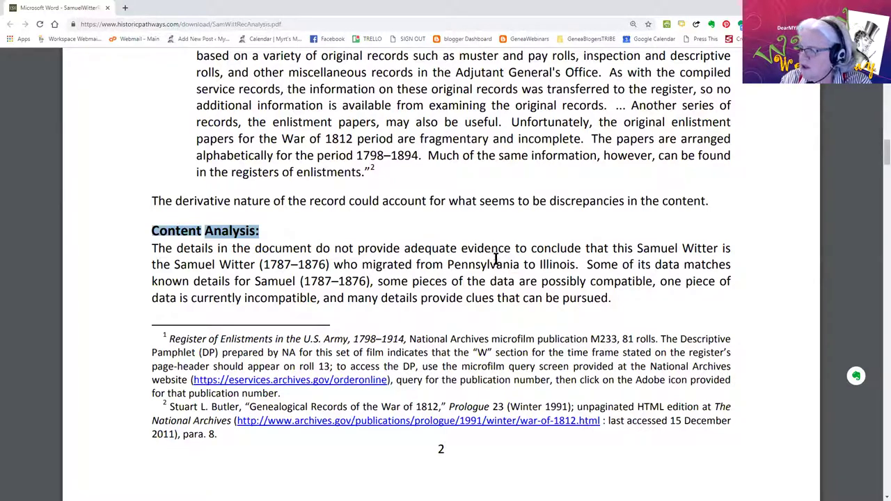
Step: Highlight the Pennsylvania-to-Illinois text, then 'some pieces of the data are possibly compatible'
{"action": "left_click_drag", "start_coordinate": [336, 279], "coordinate": [258, 266]}
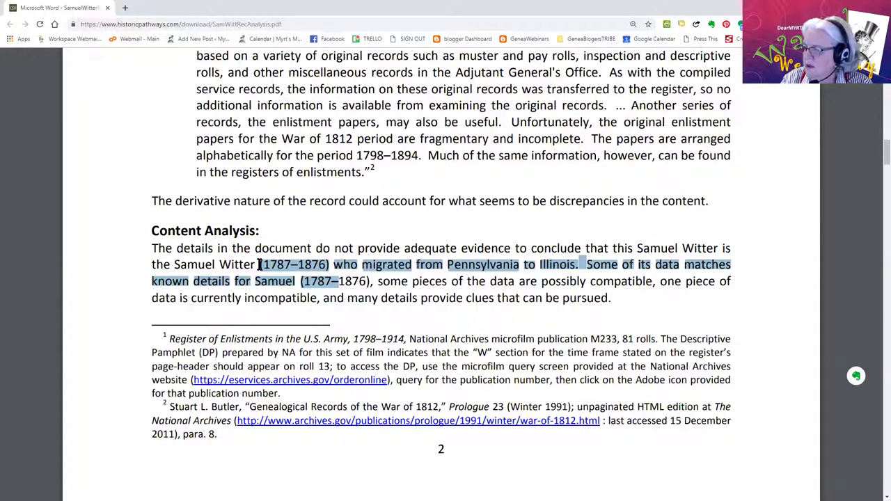
{"action": "left_click", "coordinate": [404, 281]}
{"action": "left_click_drag", "start_coordinate": [404, 281], "coordinate": [651, 282]}
{"action": "left_click", "coordinate": [555, 265]}
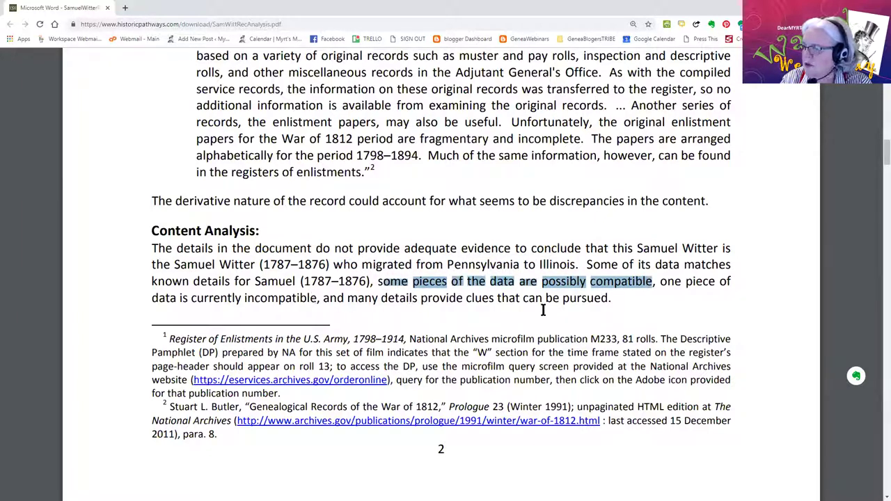
Step: Scroll back to page 1's enlistment rows, highlight 'Where Kentucky', and return to Physical Analysis
{"action": "scroll", "coordinate": [541, 308], "scroll_direction": "up", "scroll_amount": 3}
{"action": "scroll", "coordinate": [550, 298], "scroll_direction": "down", "scroll_amount": 4}
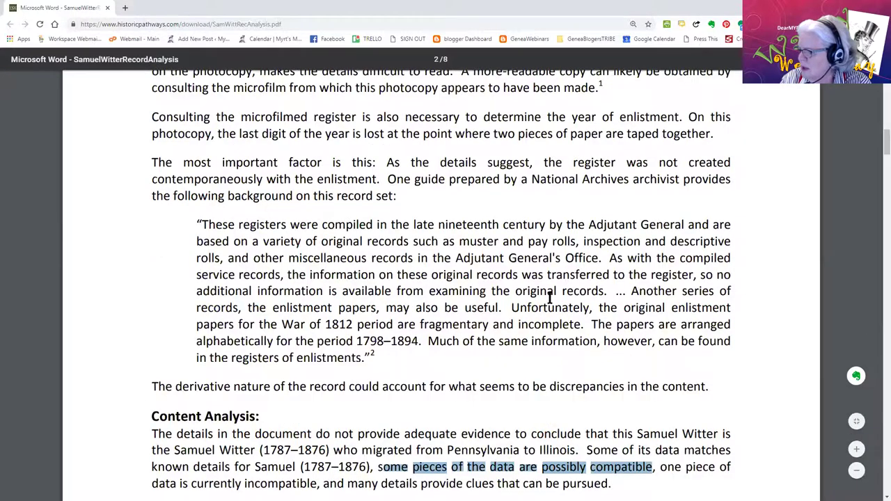
{"action": "scroll", "coordinate": [550, 297], "scroll_direction": "up", "scroll_amount": 15}
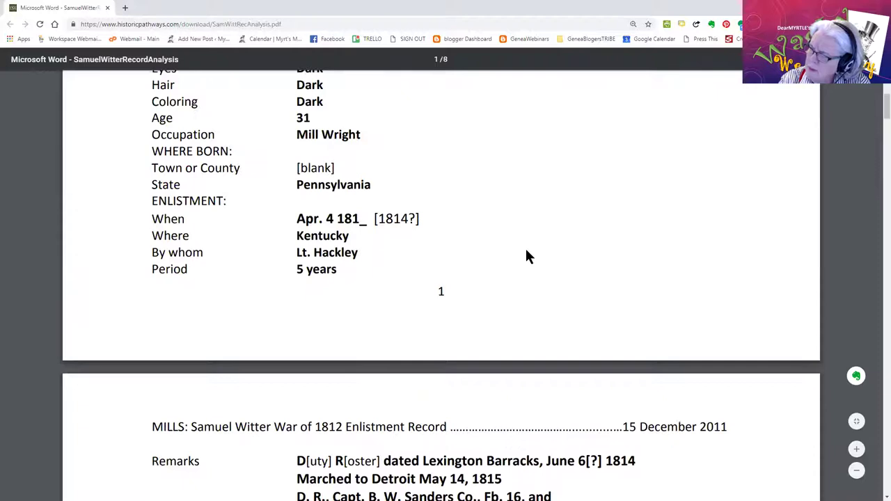
{"action": "scroll", "coordinate": [526, 257], "scroll_direction": "up", "scroll_amount": 4}
{"action": "scroll", "coordinate": [527, 257], "scroll_direction": "up", "scroll_amount": 3}
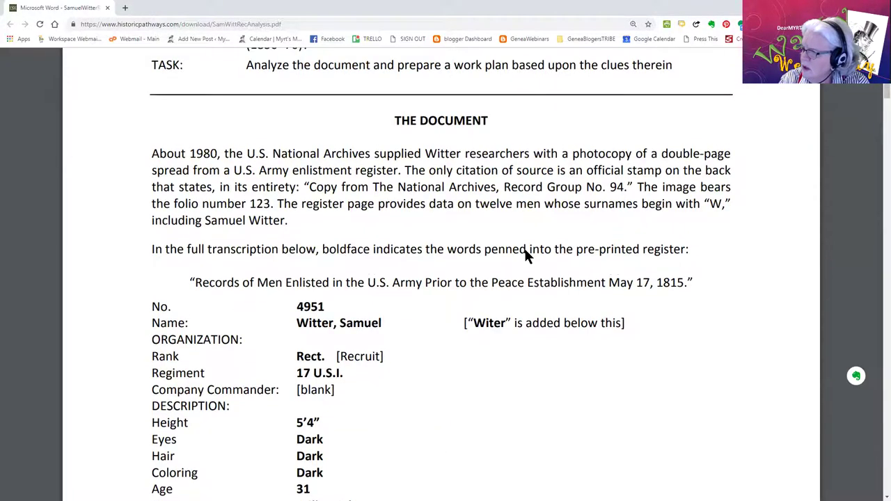
{"action": "scroll", "coordinate": [526, 251], "scroll_direction": "down", "scroll_amount": 6}
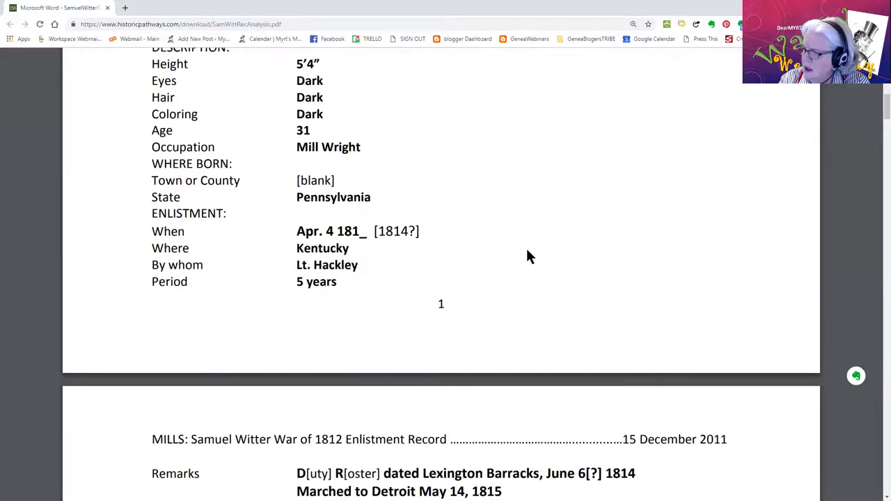
{"action": "scroll", "coordinate": [527, 257], "scroll_direction": "down", "scroll_amount": 1}
{"action": "left_click_drag", "start_coordinate": [350, 190], "coordinate": [137, 189]}
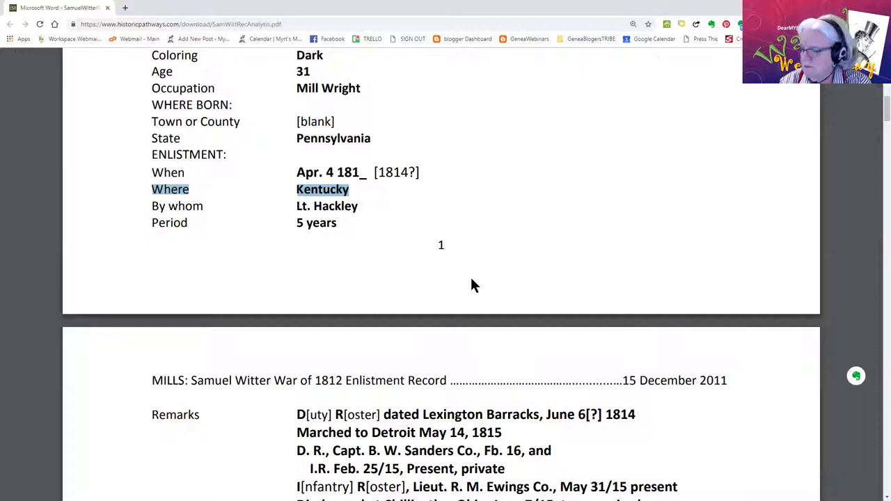
{"action": "scroll", "coordinate": [471, 285], "scroll_direction": "down", "scroll_amount": 8}
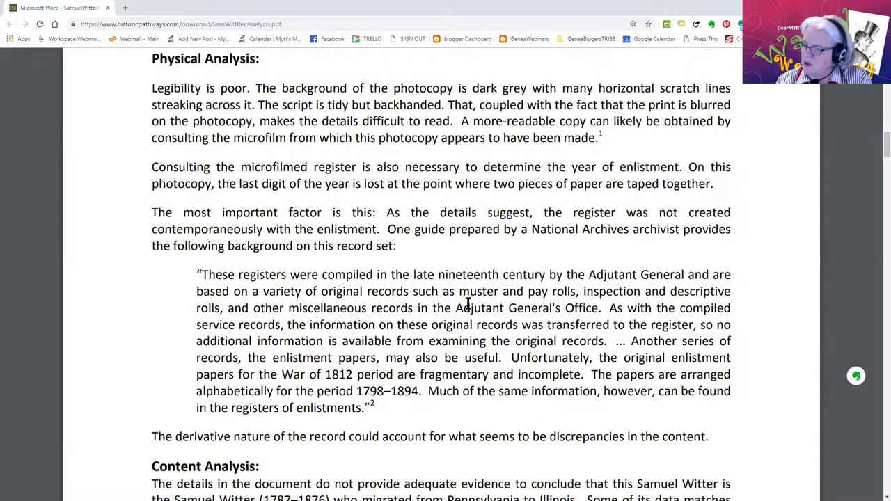
Step: Scroll to page 3 and highlight the Possibly Conflicting Data heading
{"action": "scroll", "coordinate": [468, 304], "scroll_direction": "down", "scroll_amount": 6}
{"action": "scroll", "coordinate": [464, 311], "scroll_direction": "down", "scroll_amount": 3}
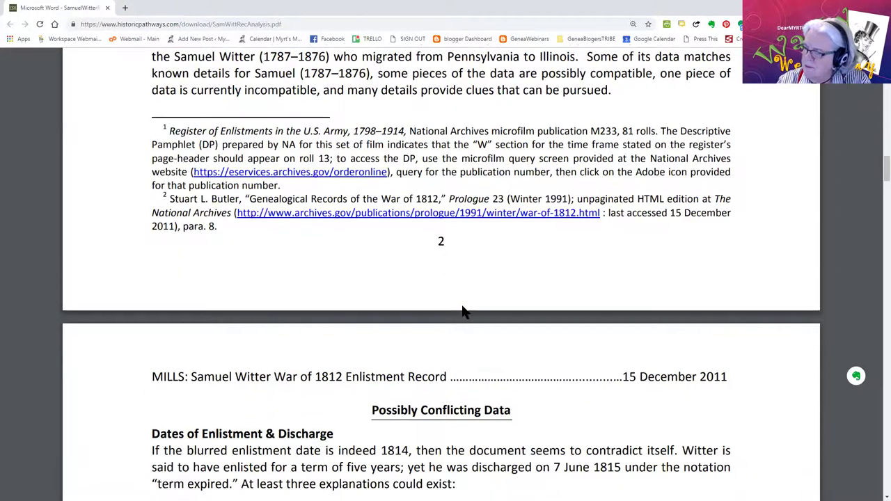
{"action": "scroll", "coordinate": [463, 311], "scroll_direction": "down", "scroll_amount": 1}
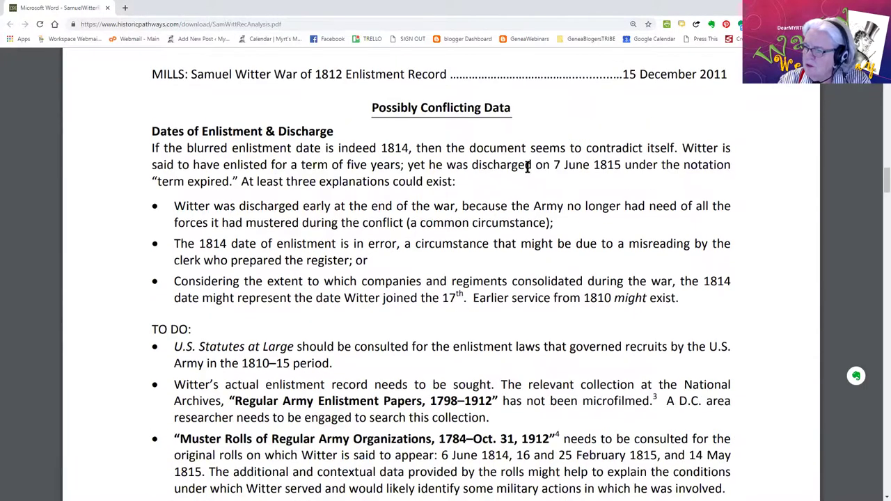
{"action": "left_click_drag", "start_coordinate": [369, 108], "coordinate": [522, 110]}
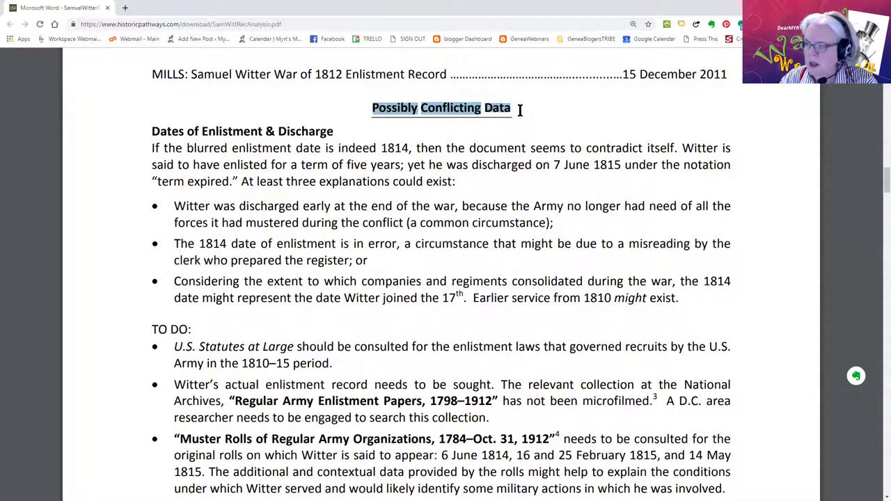
Step: Highlight each explanation: early discharge, wrong 1814 date, consolidated regiments, earlier service from 1810
{"action": "left_click_drag", "start_coordinate": [173, 207], "coordinate": [459, 210]}
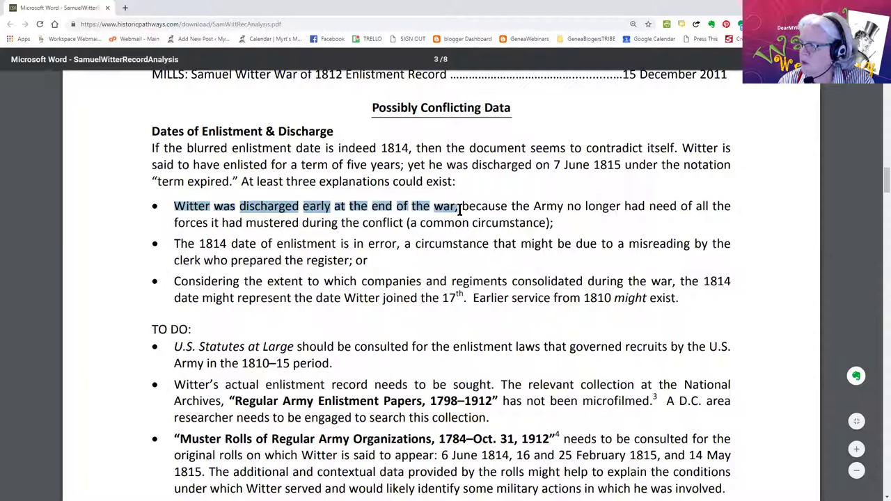
{"action": "left_click_drag", "start_coordinate": [173, 244], "coordinate": [403, 248]}
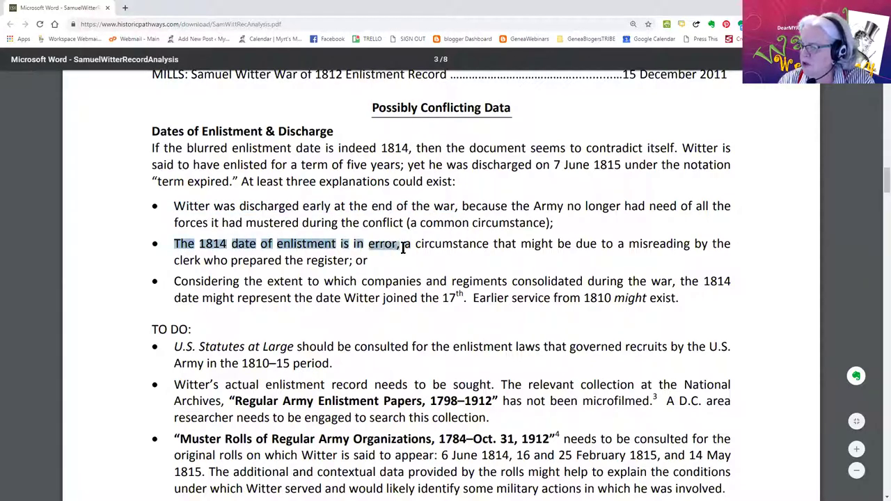
{"action": "left_click_drag", "start_coordinate": [175, 281], "coordinate": [678, 283]}
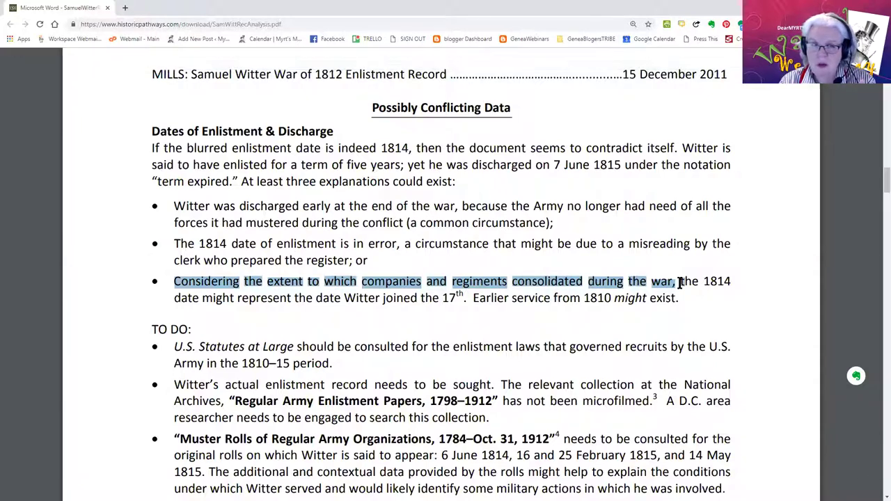
{"action": "left_click_drag", "start_coordinate": [679, 282], "coordinate": [464, 297]}
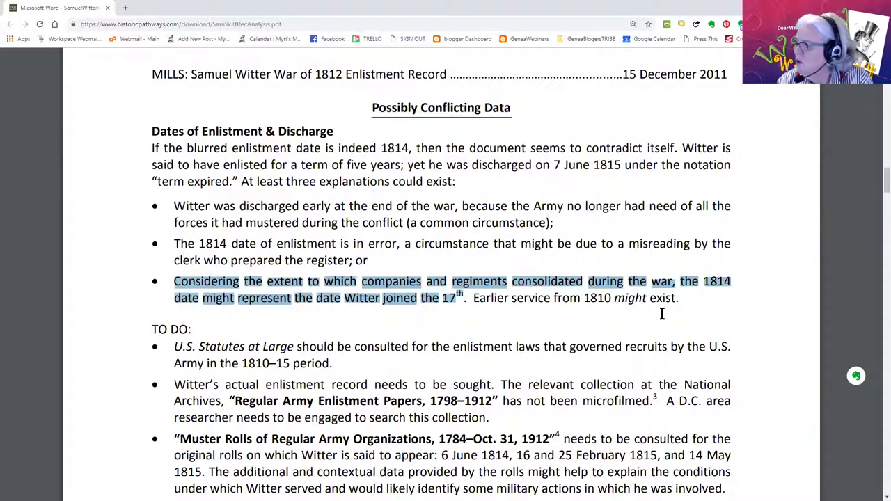
{"action": "left_click_drag", "start_coordinate": [678, 299], "coordinate": [475, 297]}
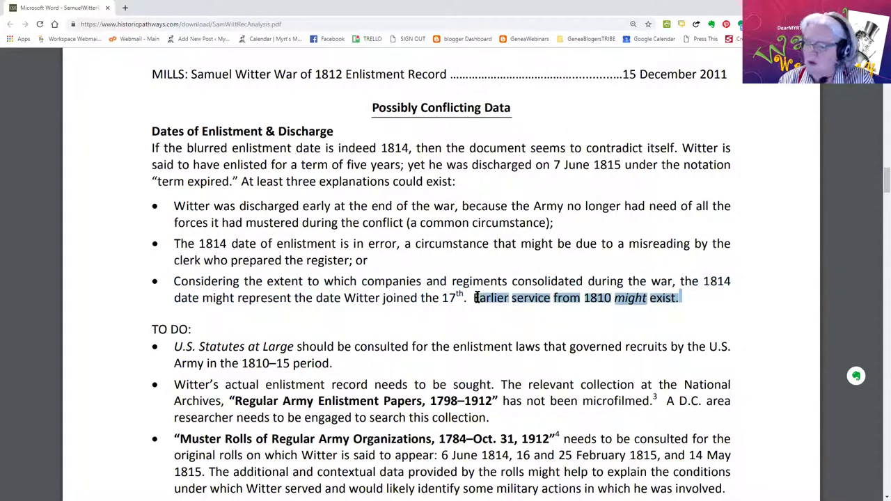
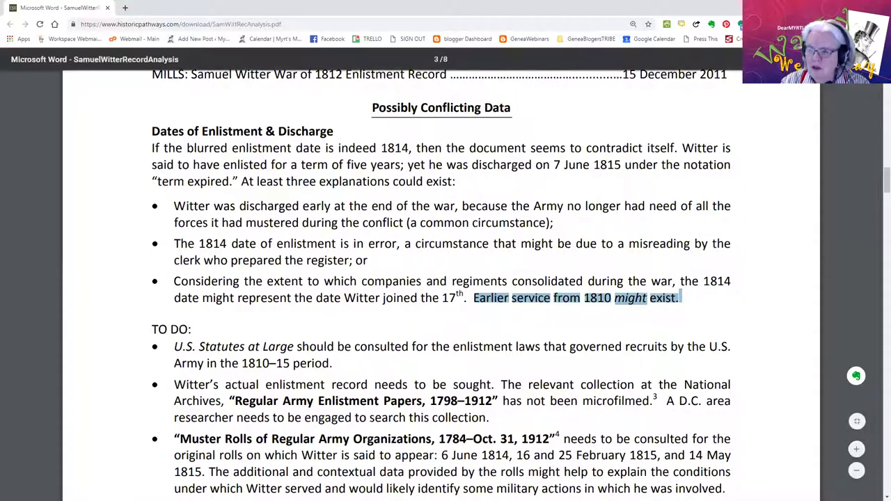
Step: Point out the Possibly Conflicting Data heading and the TO DO: label in the Mills PDF
{"action": "left_click", "coordinate": [515, 115]}
{"action": "left_click_drag", "start_coordinate": [413, 105], "coordinate": [534, 106]}
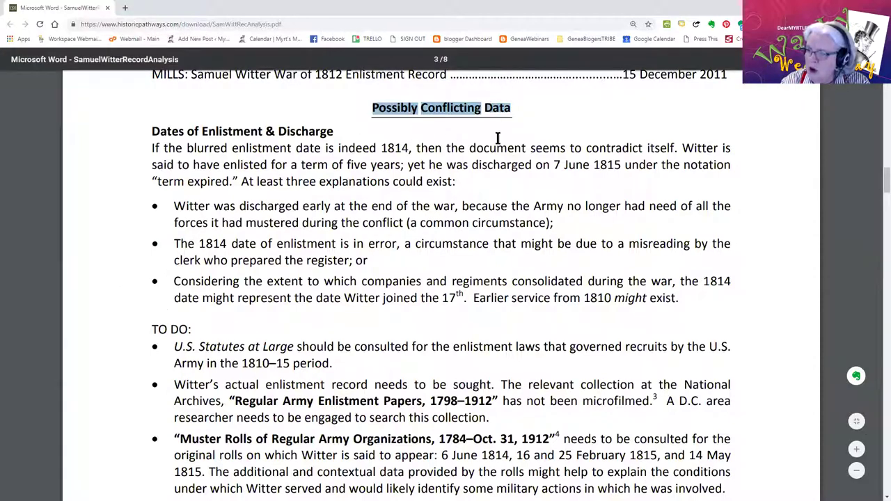
{"action": "left_click_drag", "start_coordinate": [195, 330], "coordinate": [135, 330]}
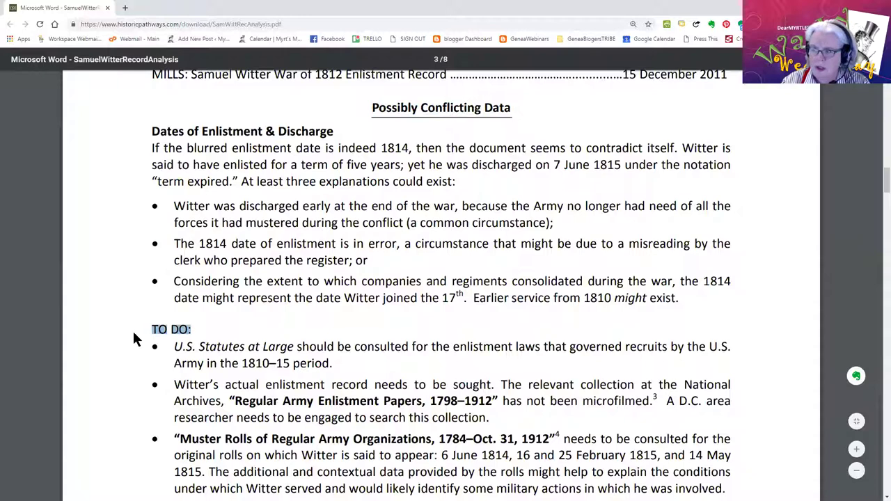
{"action": "scroll", "coordinate": [324, 366], "scroll_direction": "down", "scroll_amount": 2}
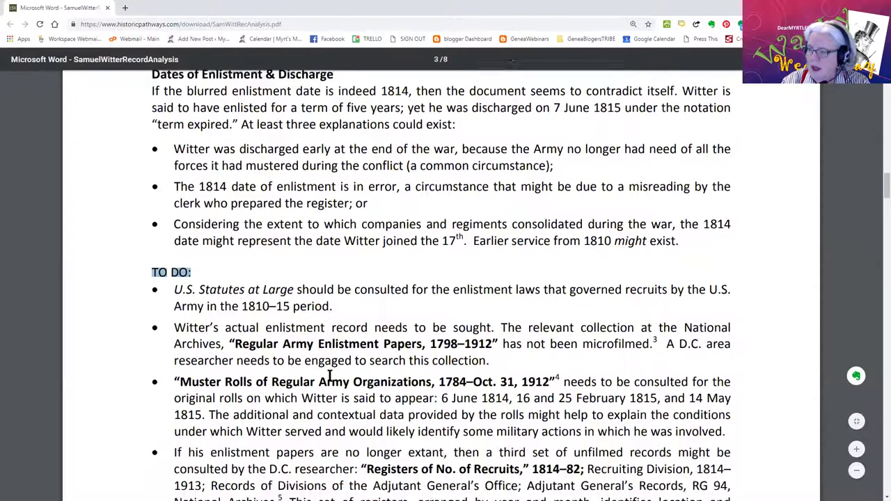
{"action": "scroll", "coordinate": [281, 185], "scroll_direction": "down", "scroll_amount": 1}
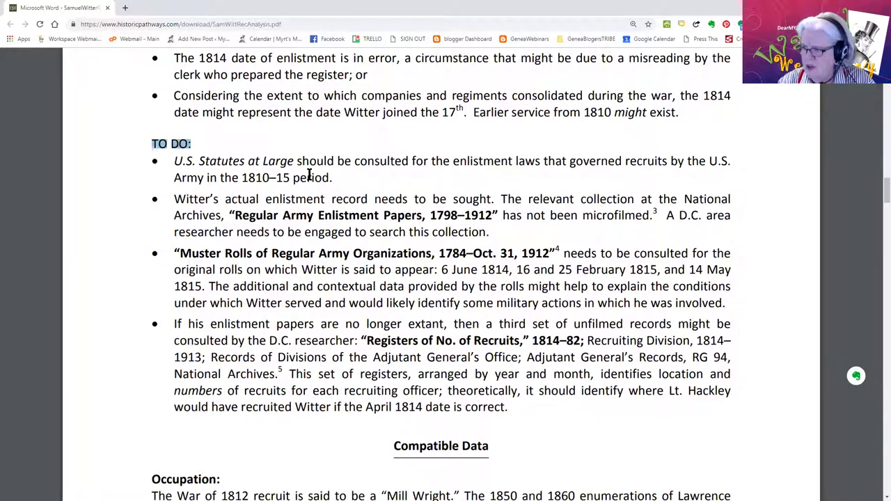
{"action": "left_click", "coordinate": [664, 212]}
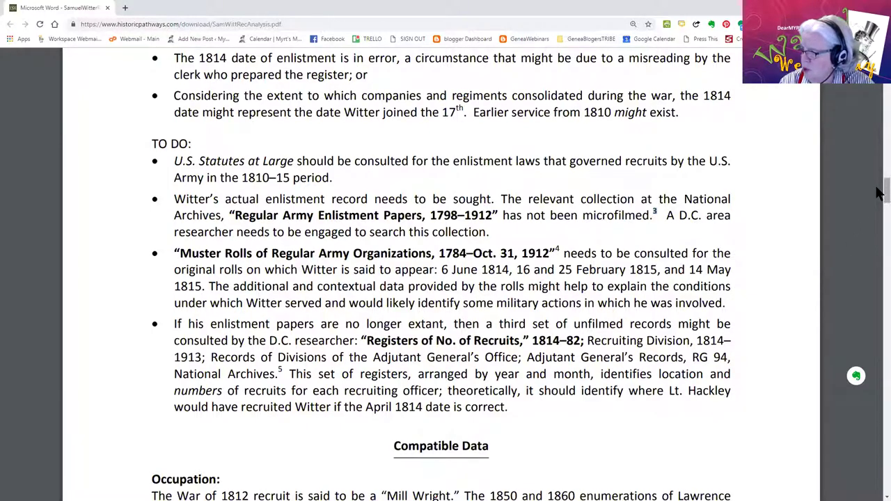
Step: Highlight 'Compatible', the 'Mill Wright.' occupation and the 'Birthplace:' heading on page 3
{"action": "scroll", "coordinate": [878, 198], "scroll_direction": "down", "scroll_amount": 1}
{"action": "left_click_drag", "start_coordinate": [878, 200], "coordinate": [878, 219]}
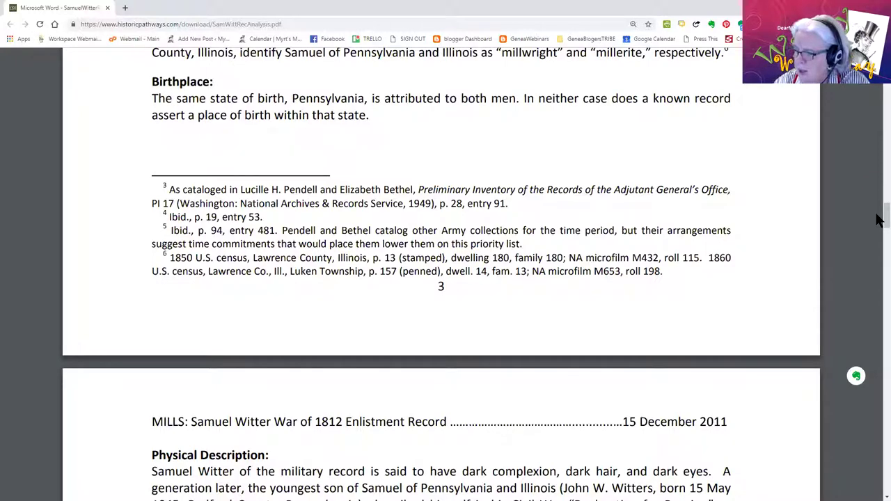
{"action": "scroll", "coordinate": [877, 172], "scroll_direction": "down", "scroll_amount": 5}
{"action": "scroll", "coordinate": [877, 173], "scroll_direction": "up", "scroll_amount": 9}
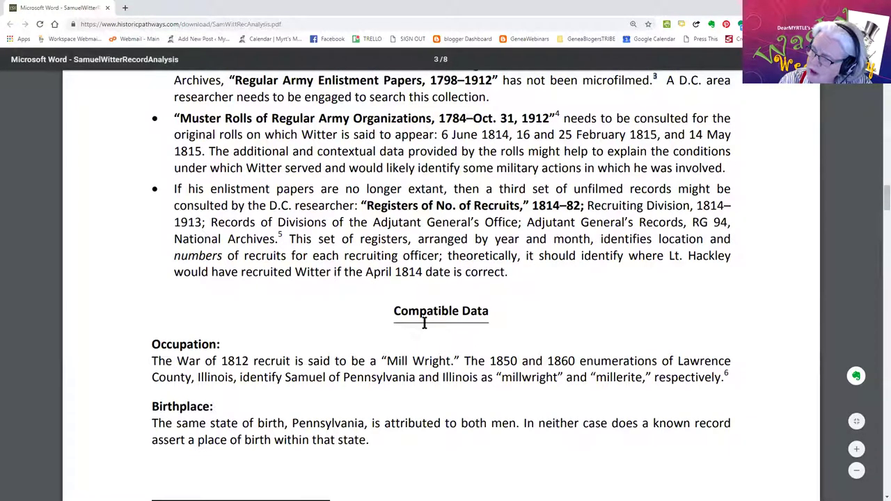
{"action": "double_click", "coordinate": [396, 311]}
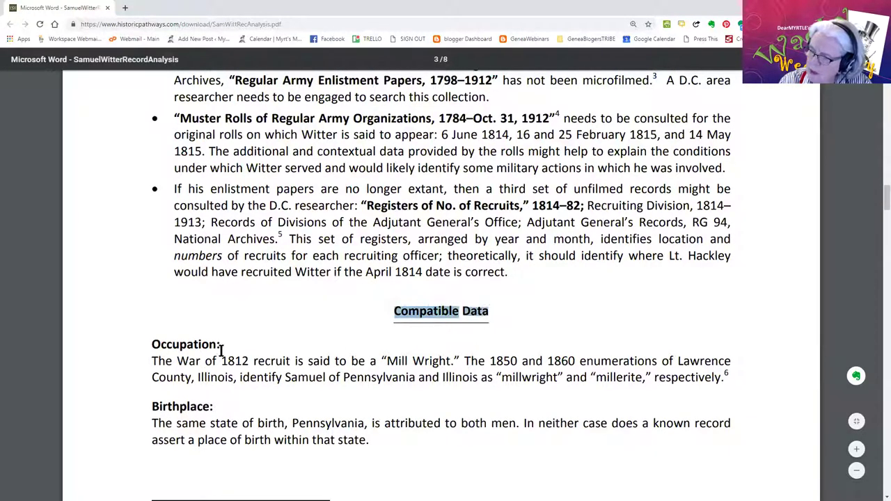
{"action": "left_click_drag", "start_coordinate": [458, 360], "coordinate": [380, 360]}
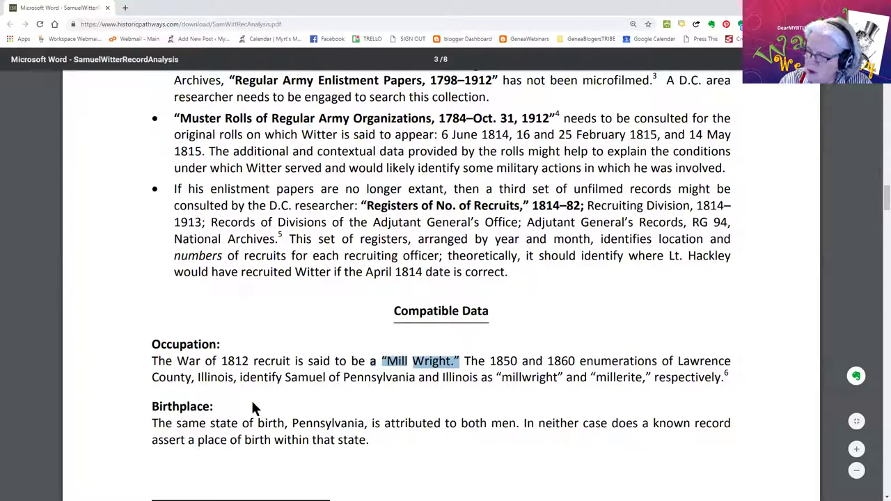
{"action": "left_click", "coordinate": [184, 405]}
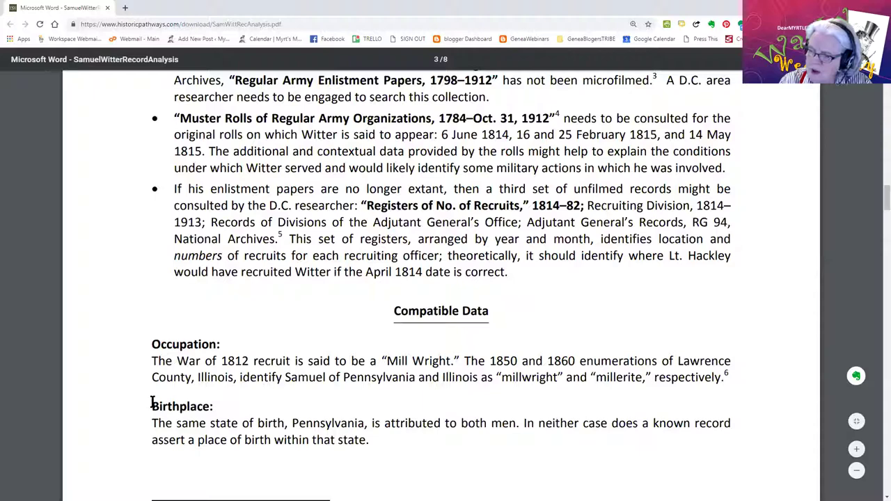
{"action": "left_click_drag", "start_coordinate": [152, 403], "coordinate": [214, 406]}
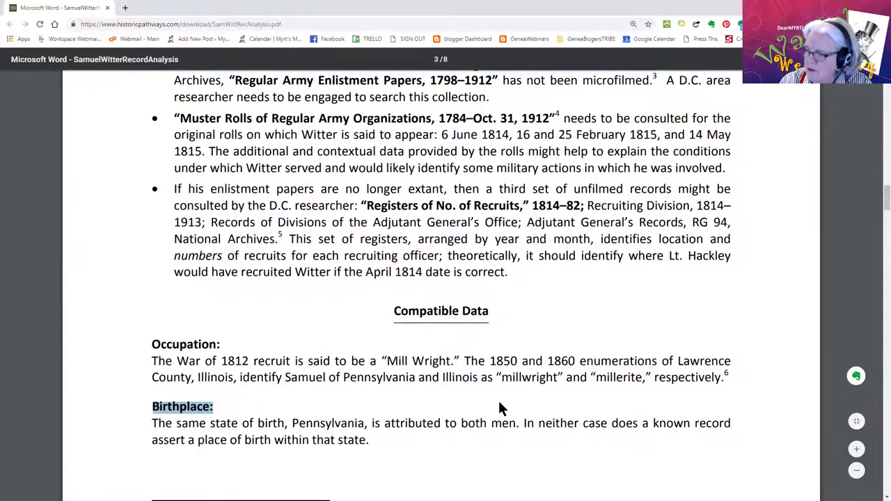
{"action": "scroll", "coordinate": [500, 408], "scroll_direction": "down", "scroll_amount": 5}
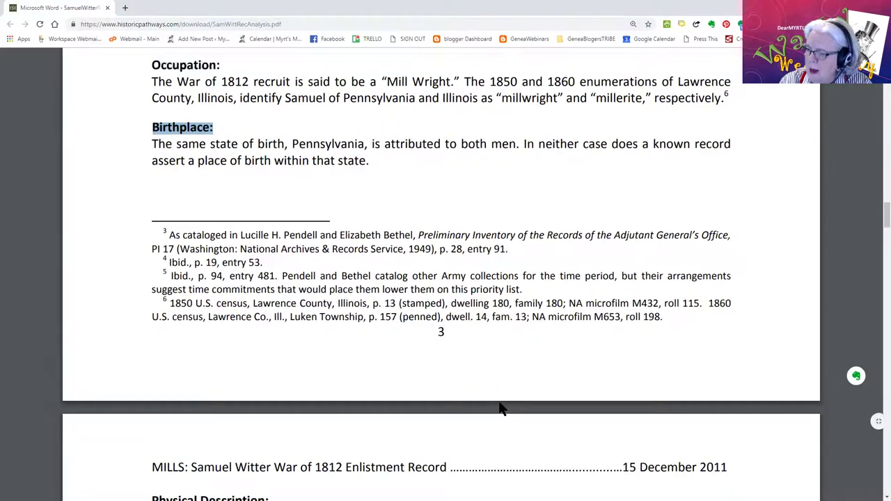
{"action": "scroll", "coordinate": [499, 408], "scroll_direction": "down", "scroll_amount": 3}
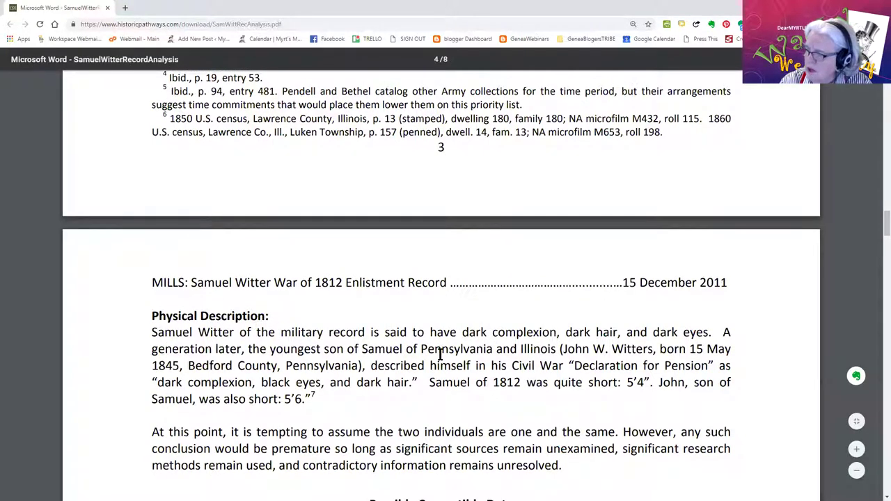
Step: Highlight the Physical Description, Possibly Compatible Data and Seemingly Incompatible Data headings, and 'in Kentucky'
{"action": "scroll", "coordinate": [439, 353], "scroll_direction": "down", "scroll_amount": 2}
{"action": "left_click_drag", "start_coordinate": [279, 224], "coordinate": [144, 222]}
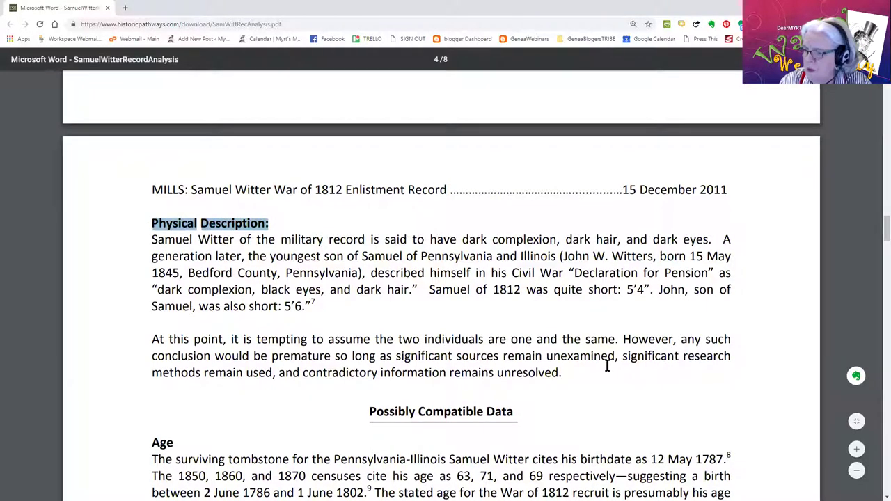
{"action": "scroll", "coordinate": [609, 367], "scroll_direction": "down", "scroll_amount": 6}
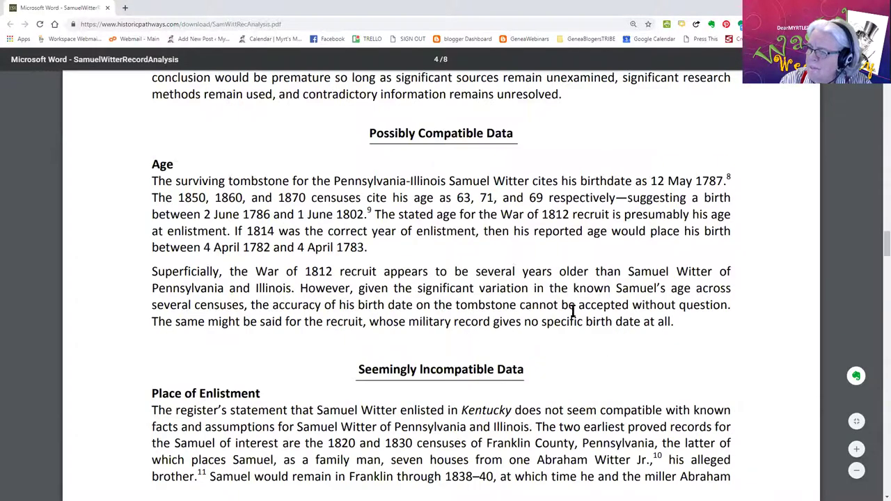
{"action": "left_click_drag", "start_coordinate": [516, 133], "coordinate": [360, 131]}
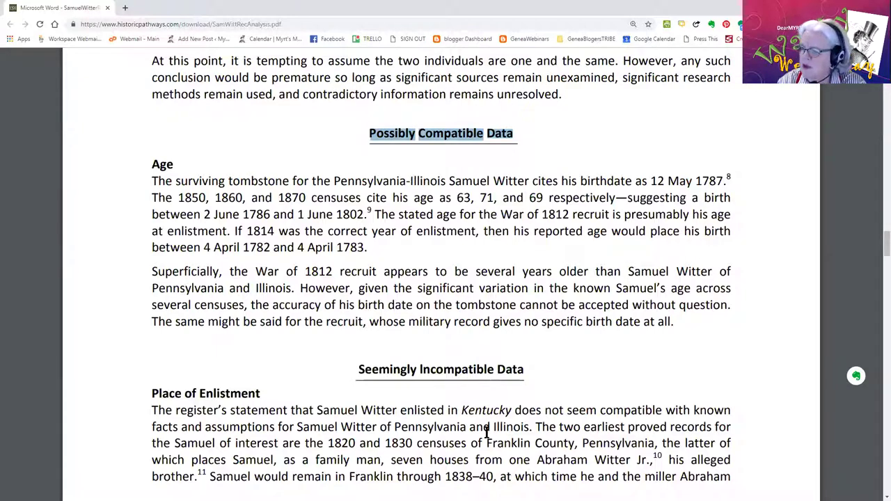
{"action": "scroll", "coordinate": [576, 380], "scroll_direction": "down", "scroll_amount": 2}
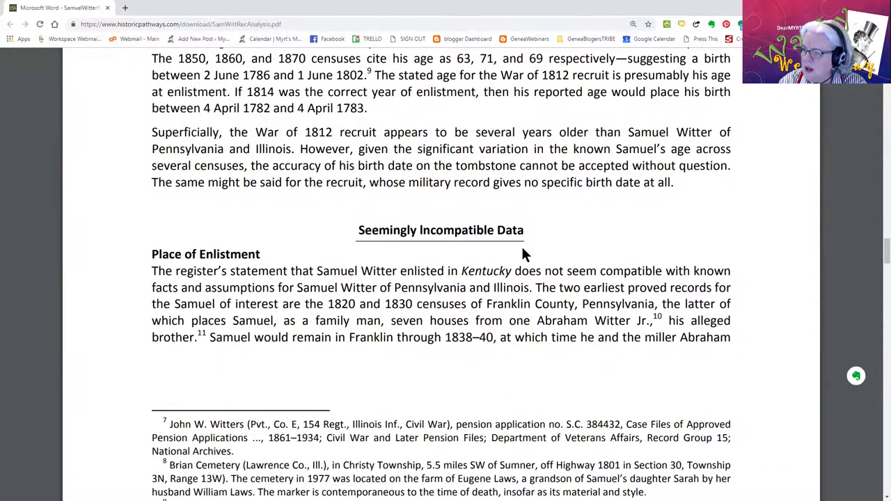
{"action": "left_click_drag", "start_coordinate": [527, 227], "coordinate": [360, 227]}
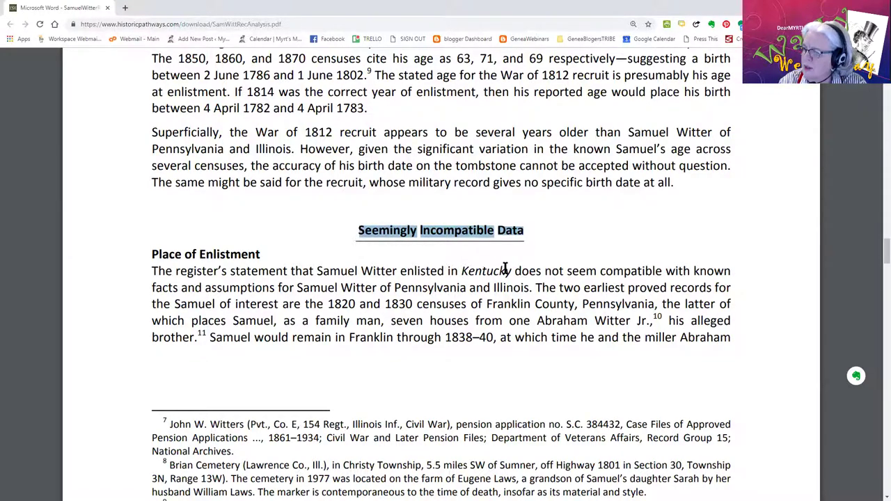
{"action": "left_click_drag", "start_coordinate": [511, 270], "coordinate": [432, 272]}
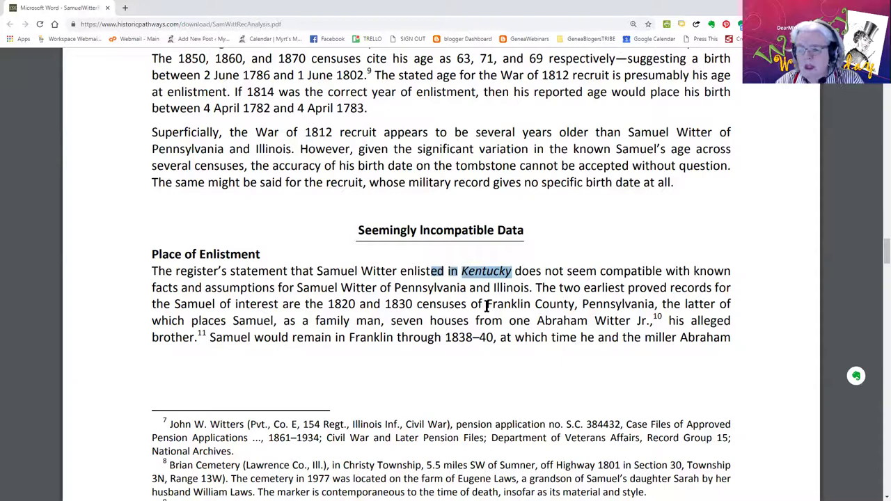
{"action": "scroll", "coordinate": [487, 306], "scroll_direction": "down", "scroll_amount": 4}
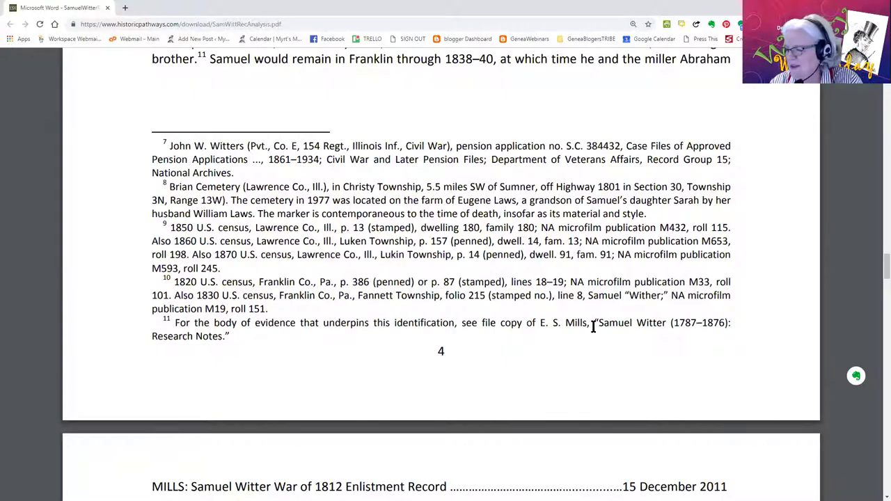
Step: Point out page 5's TO DO: label, then continue down to Clues to Be Pursued
{"action": "scroll", "coordinate": [591, 327], "scroll_direction": "down", "scroll_amount": 5}
{"action": "scroll", "coordinate": [591, 327], "scroll_direction": "down", "scroll_amount": 2}
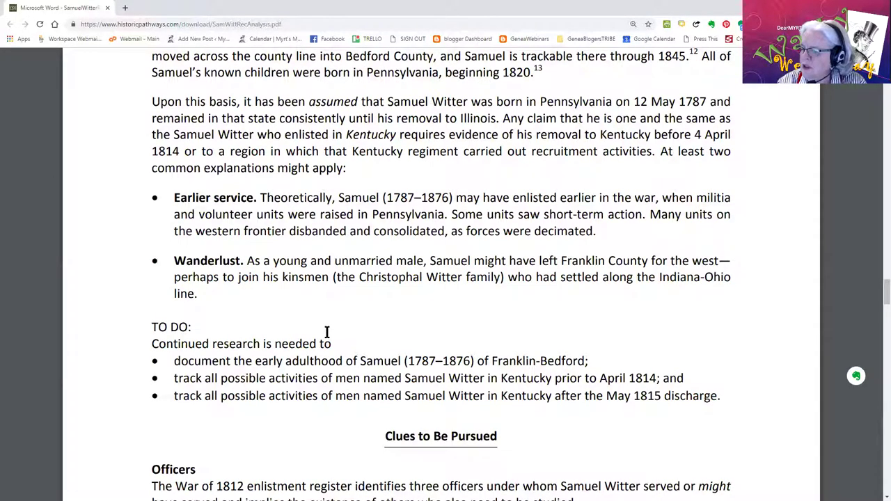
{"action": "left_click_drag", "start_coordinate": [209, 327], "coordinate": [139, 327]}
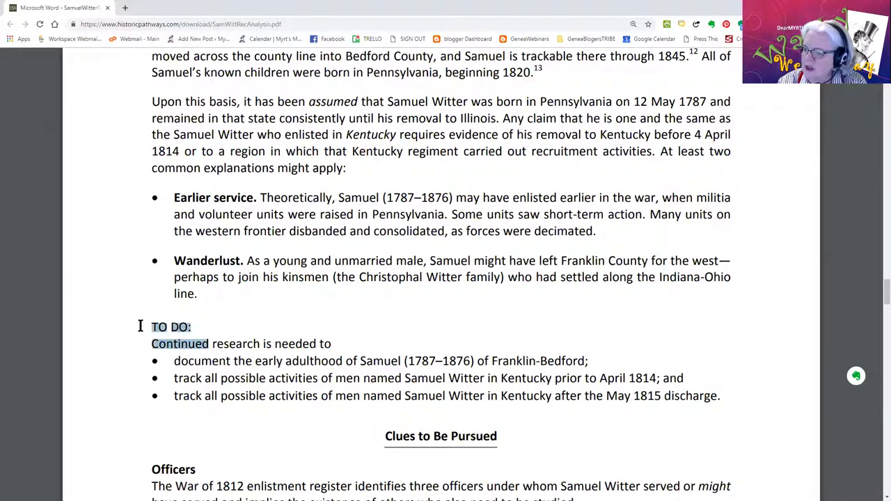
{"action": "scroll", "coordinate": [572, 308], "scroll_direction": "up", "scroll_amount": 5}
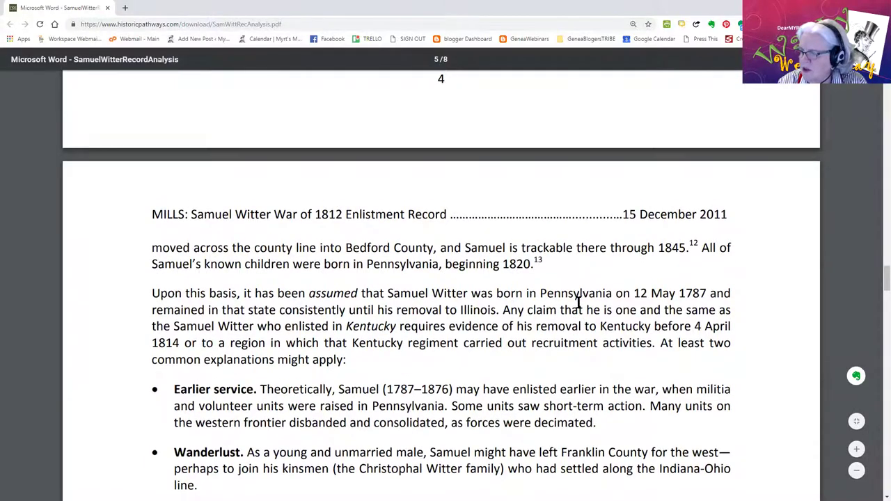
{"action": "scroll", "coordinate": [580, 304], "scroll_direction": "up", "scroll_amount": 4}
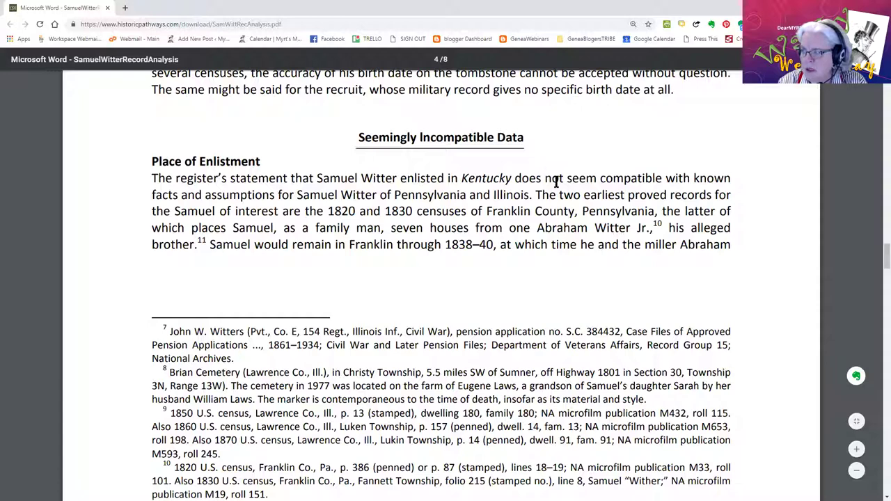
{"action": "scroll", "coordinate": [570, 305], "scroll_direction": "down", "scroll_amount": 5}
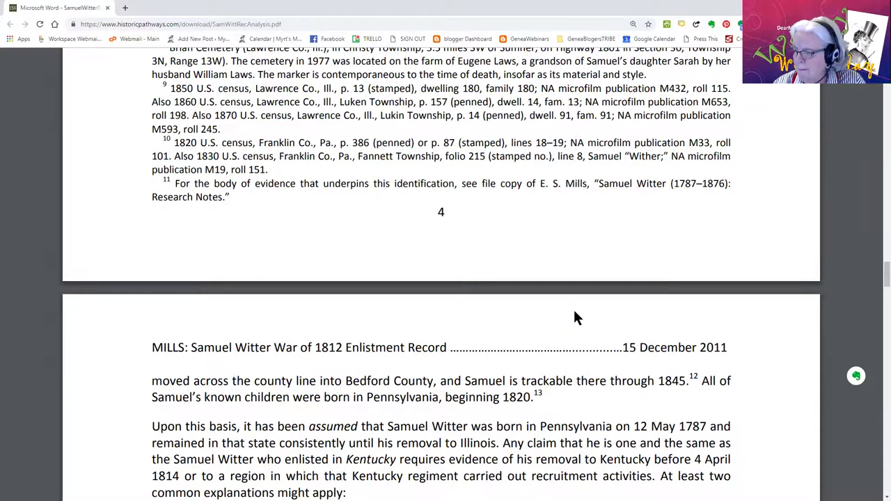
{"action": "scroll", "coordinate": [572, 309], "scroll_direction": "down", "scroll_amount": 5}
{"action": "scroll", "coordinate": [572, 309], "scroll_direction": "down", "scroll_amount": 2}
{"action": "scroll", "coordinate": [572, 314], "scroll_direction": "down", "scroll_amount": 1}
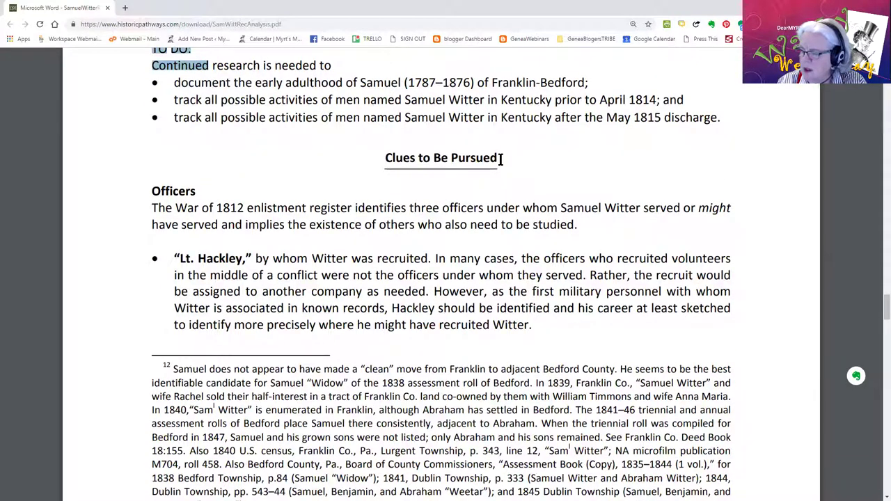
Step: Highlight the Clues to Be Pursued heading, the first officer, and the February and May 1815 officer lines
{"action": "left_click_drag", "start_coordinate": [499, 157], "coordinate": [375, 155]}
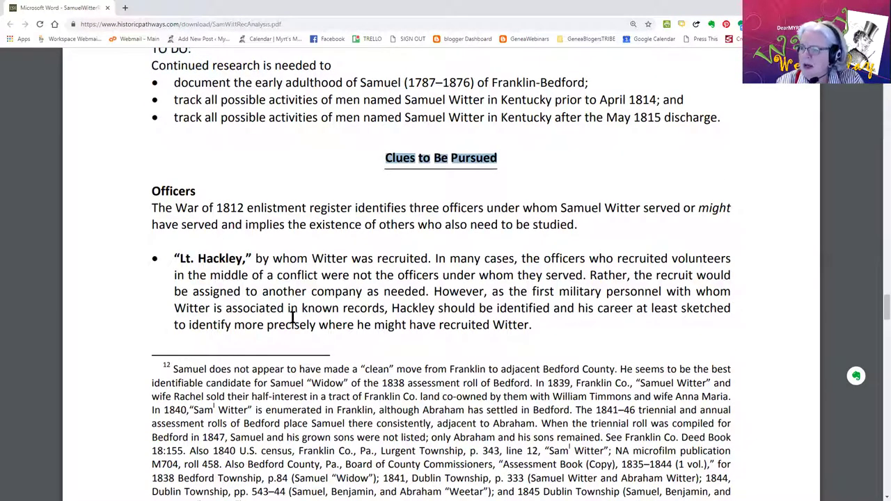
{"action": "left_click_drag", "start_coordinate": [251, 259], "coordinate": [159, 259]}
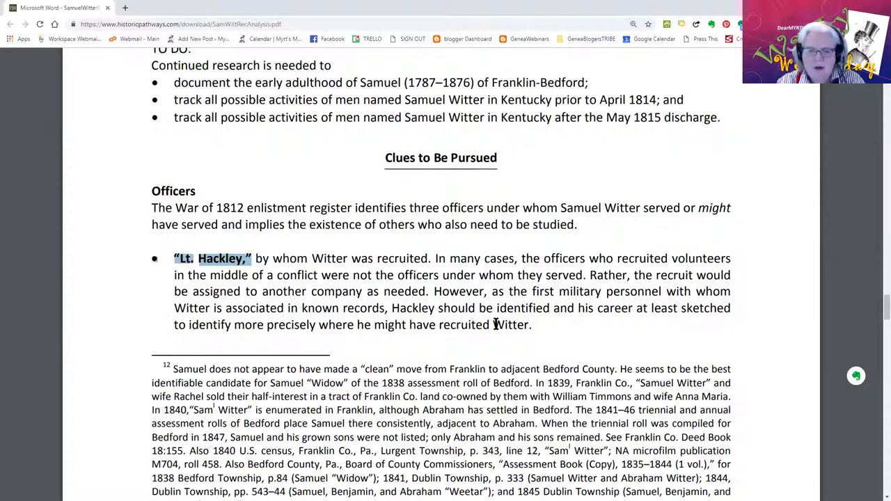
{"action": "scroll", "coordinate": [495, 324], "scroll_direction": "down", "scroll_amount": 5}
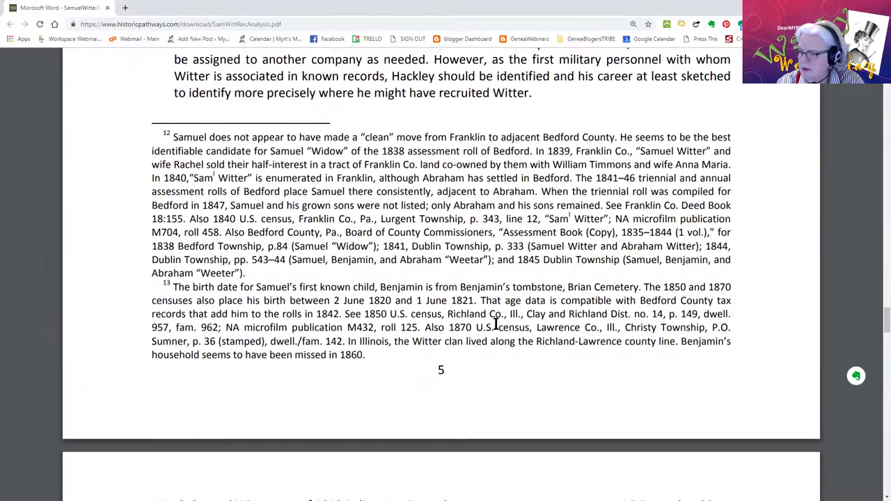
{"action": "scroll", "coordinate": [495, 323], "scroll_direction": "down", "scroll_amount": 5}
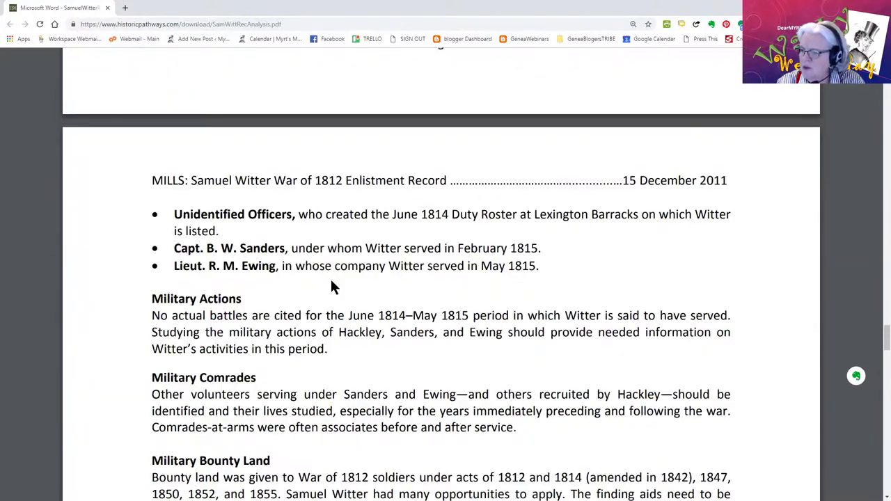
{"action": "left_click_drag", "start_coordinate": [540, 248], "coordinate": [172, 247]}
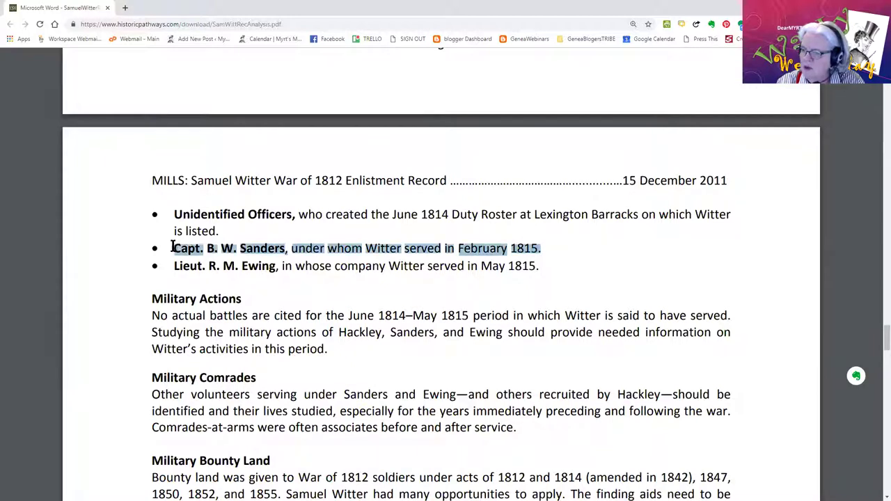
{"action": "left_click_drag", "start_coordinate": [546, 266], "coordinate": [160, 268]}
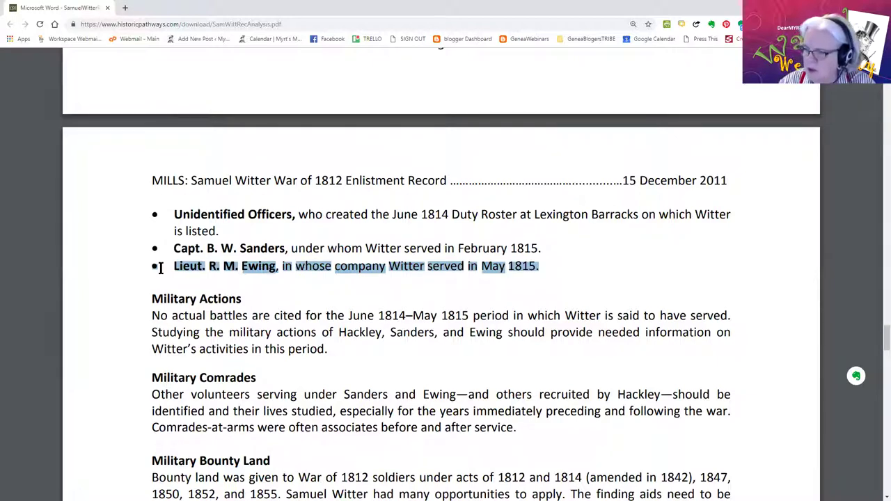
Step: Move on to page 7 and highlight its WORK PLAN heading
{"action": "scroll", "coordinate": [304, 376], "scroll_direction": "down", "scroll_amount": 3}
{"action": "scroll", "coordinate": [305, 374], "scroll_direction": "down", "scroll_amount": 5}
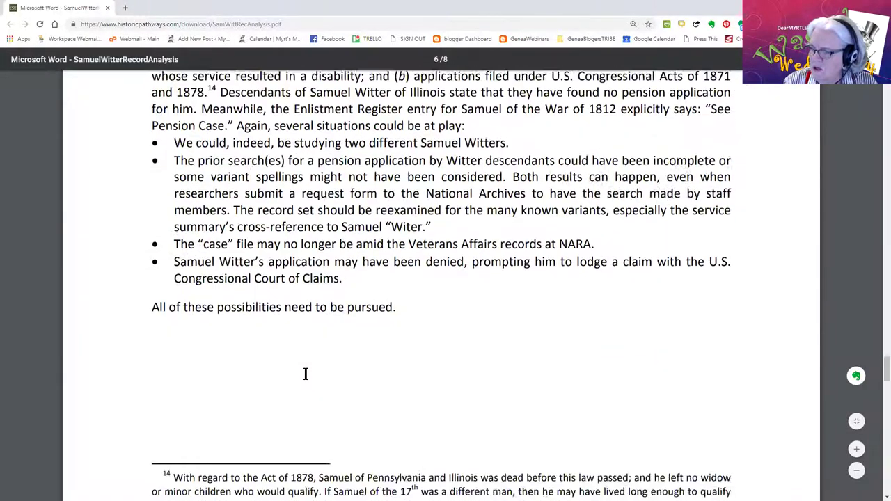
{"action": "scroll", "coordinate": [305, 374], "scroll_direction": "down", "scroll_amount": 2}
{"action": "scroll", "coordinate": [304, 371], "scroll_direction": "down", "scroll_amount": 3}
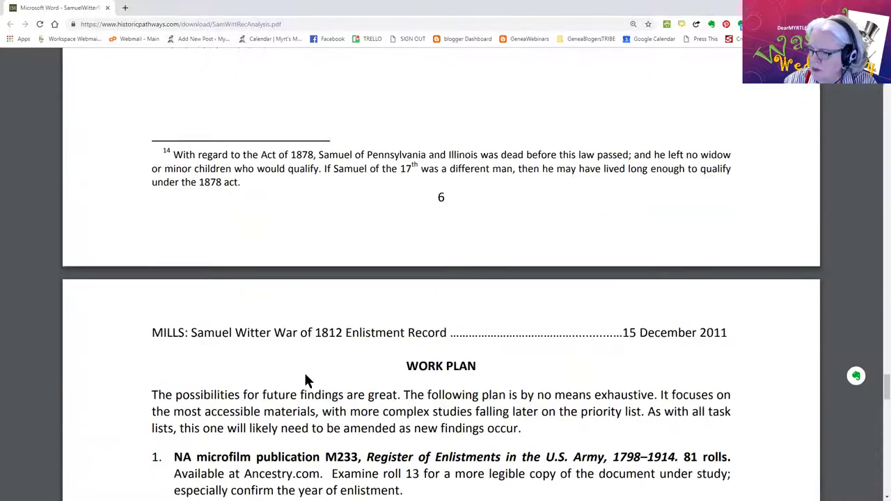
{"action": "scroll", "coordinate": [305, 374], "scroll_direction": "down", "scroll_amount": 2}
{"action": "scroll", "coordinate": [305, 374], "scroll_direction": "down", "scroll_amount": 2}
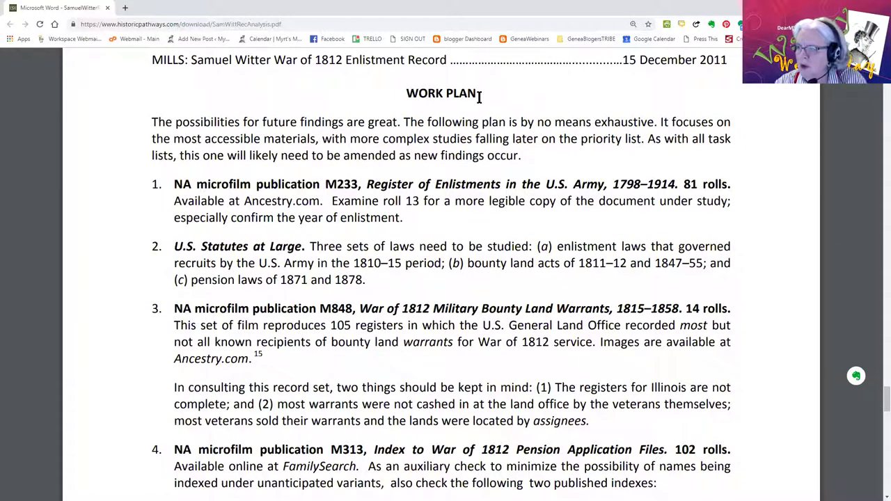
{"action": "left_click_drag", "start_coordinate": [479, 96], "coordinate": [395, 95]}
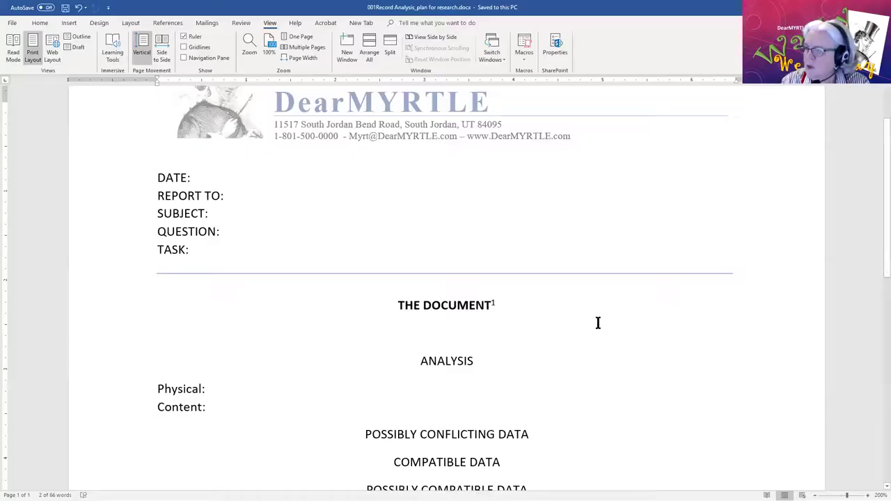
Step: Add a left-aligned 'To Do:' line beneath SEEMINGLY INCOMPATIBLE DATA
{"action": "left_click_drag", "start_coordinate": [507, 302], "coordinate": [378, 302]}
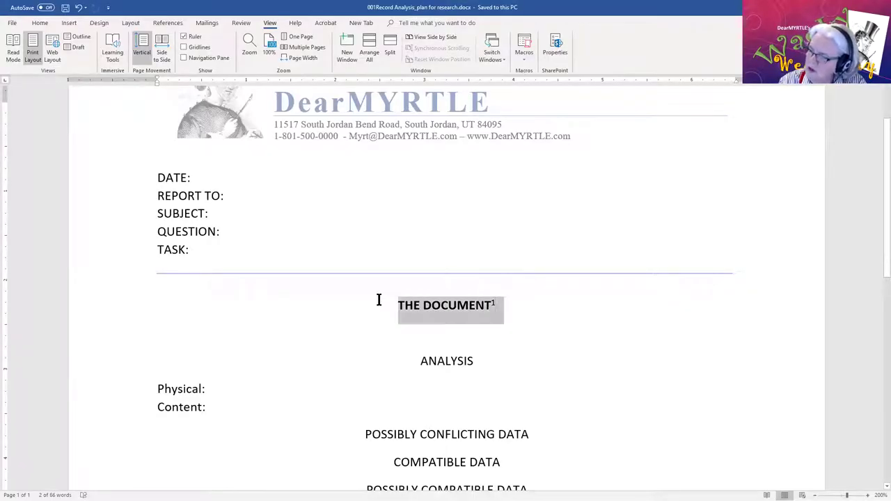
{"action": "scroll", "coordinate": [622, 371], "scroll_direction": "down", "scroll_amount": 5}
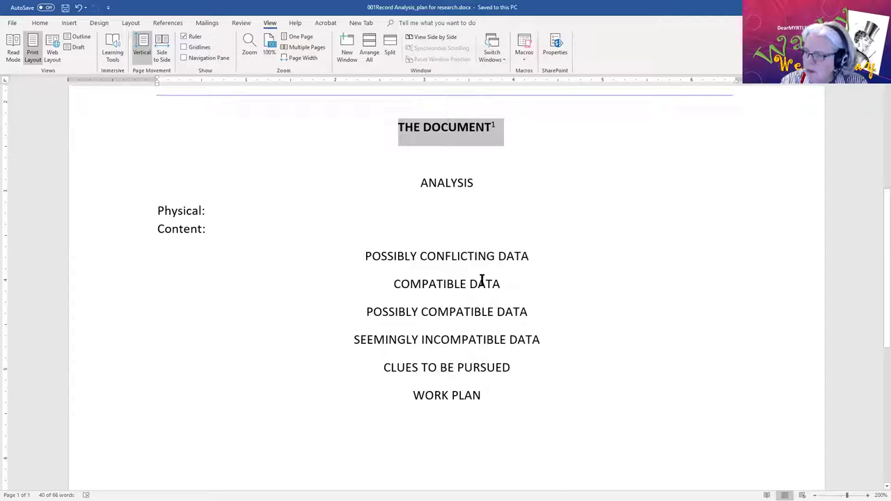
{"action": "left_click", "coordinate": [512, 284]}
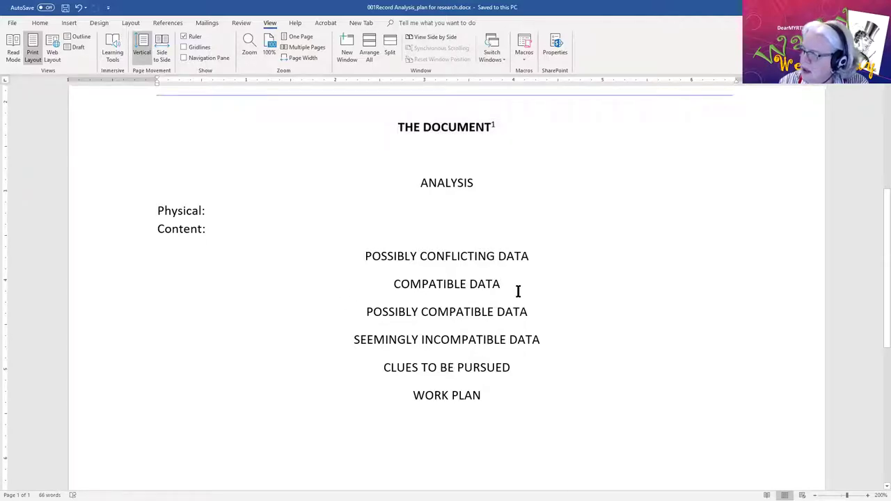
{"action": "left_click", "coordinate": [547, 341]}
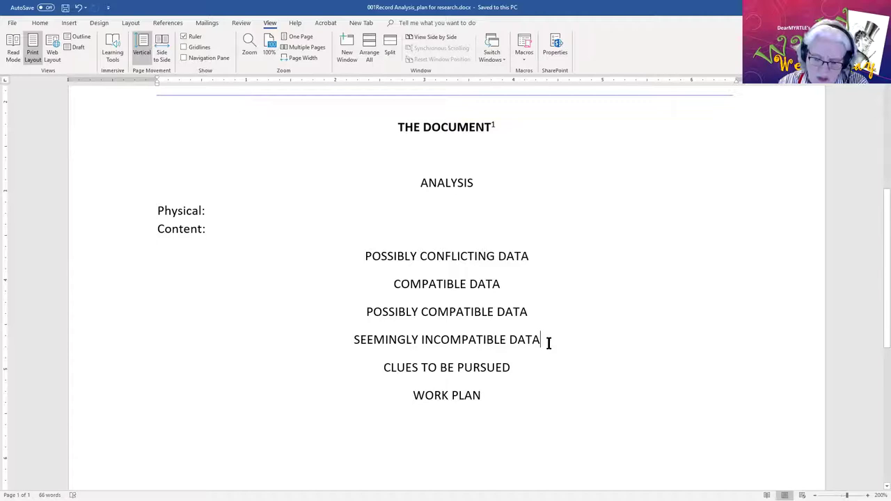
{"action": "key", "text": "Return"}
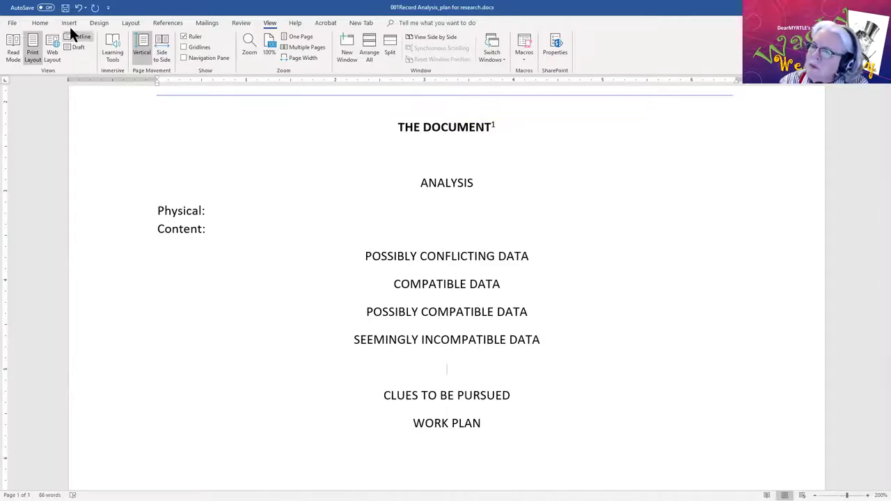
{"action": "left_click", "coordinate": [41, 24]}
{"action": "left_click", "coordinate": [210, 55]}
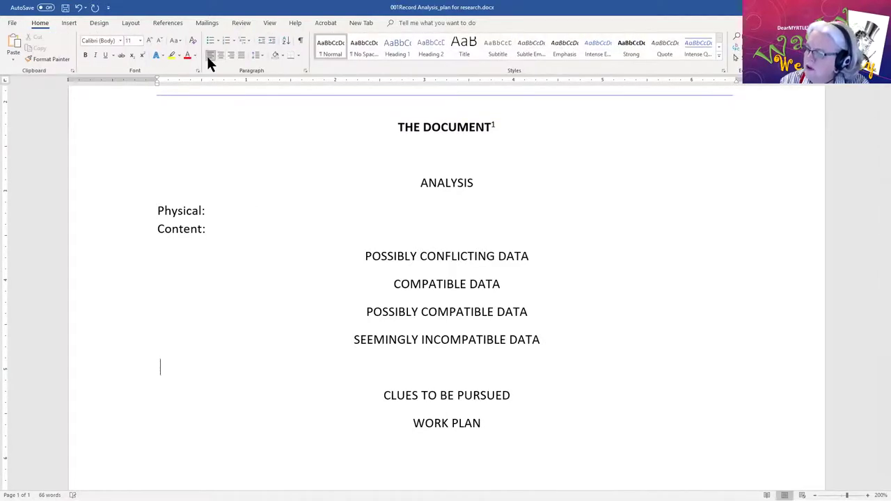
{"action": "type", "text": "To "}
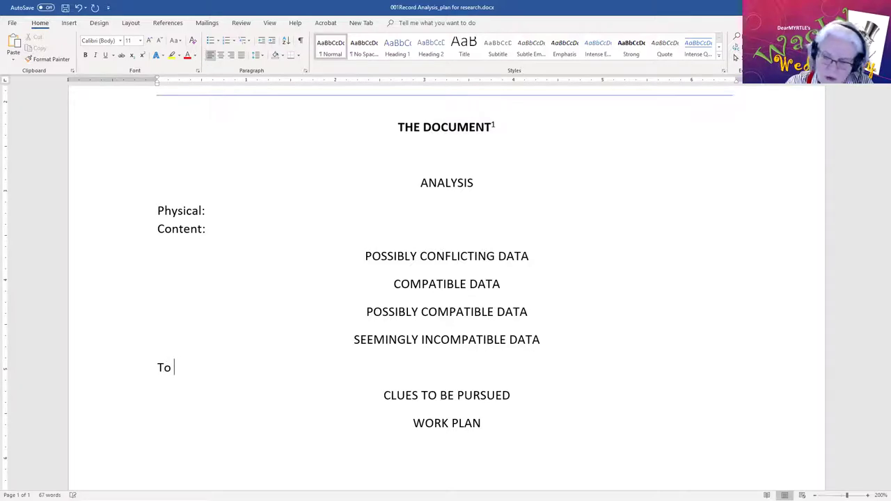
{"action": "type", "text": "Do:"}
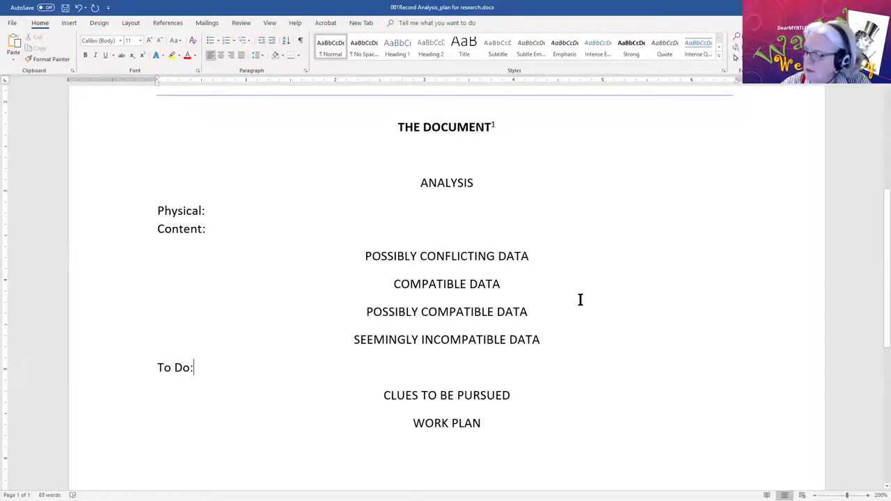
Step: Paste 'To Do:' onto a new left-aligned line under POSSIBLY COMPATIBLE DATA, removing the extra empty line
{"action": "left_click", "coordinate": [545, 314]}
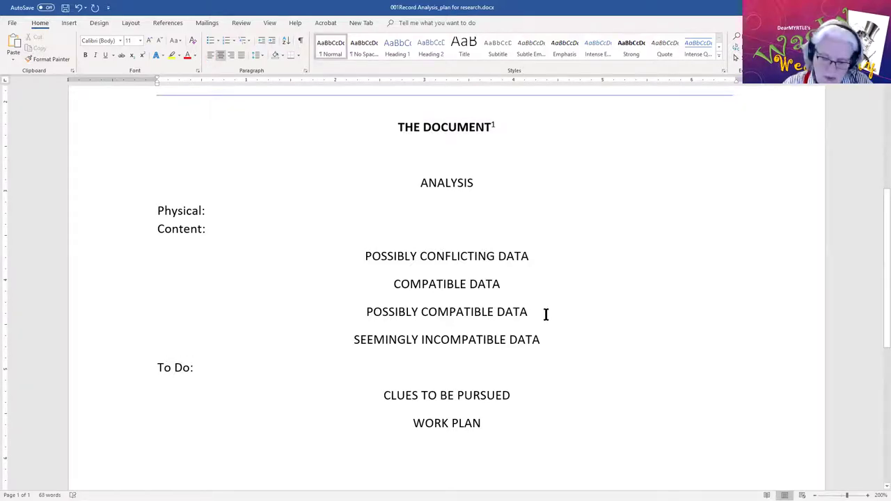
{"action": "key", "text": "Return"}
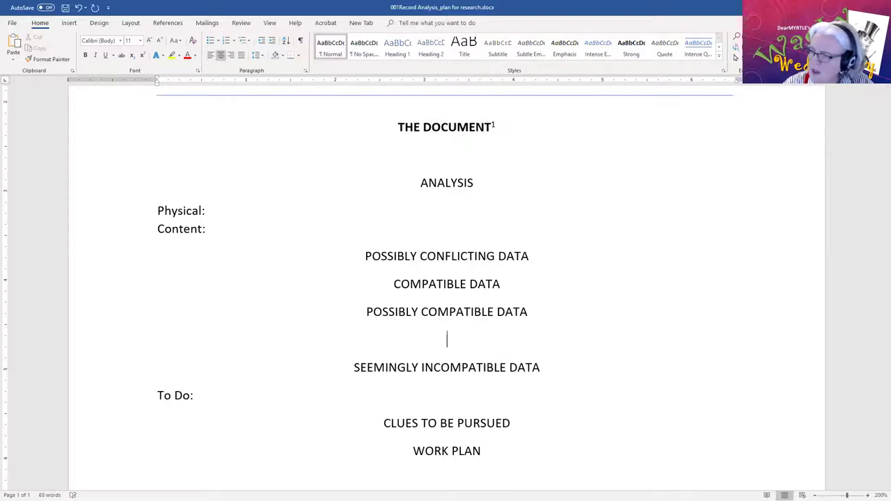
{"action": "left_click", "coordinate": [212, 60]}
{"action": "left_click", "coordinate": [200, 398]}
{"action": "left_click", "coordinate": [136, 397]}
{"action": "key", "text": "ctrl+c"}
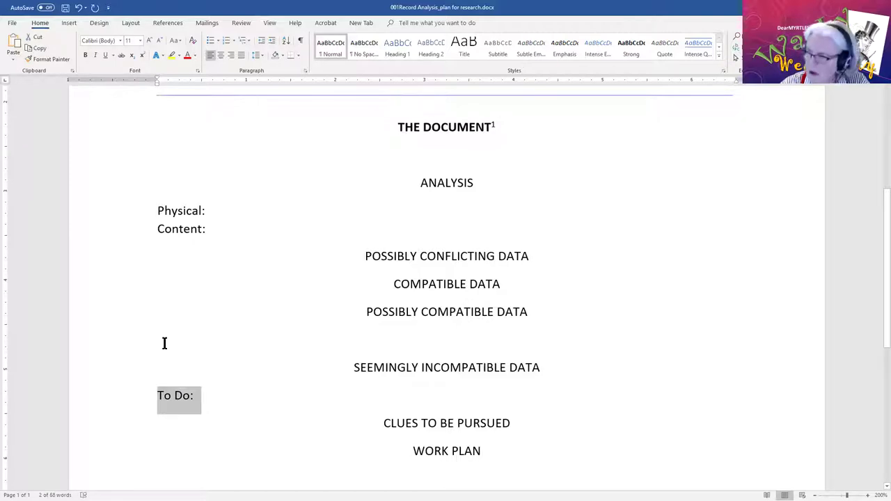
{"action": "left_click", "coordinate": [163, 339]}
{"action": "key", "text": "ctrl+v"}
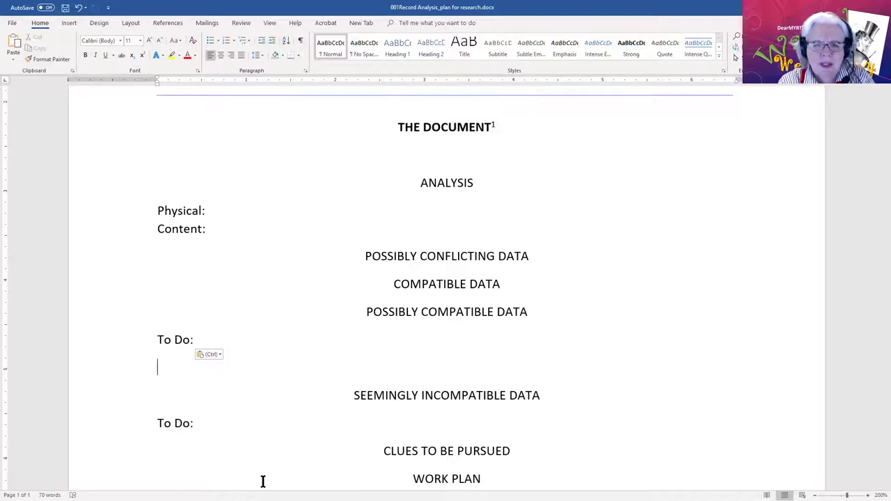
{"action": "key", "text": "Delete"}
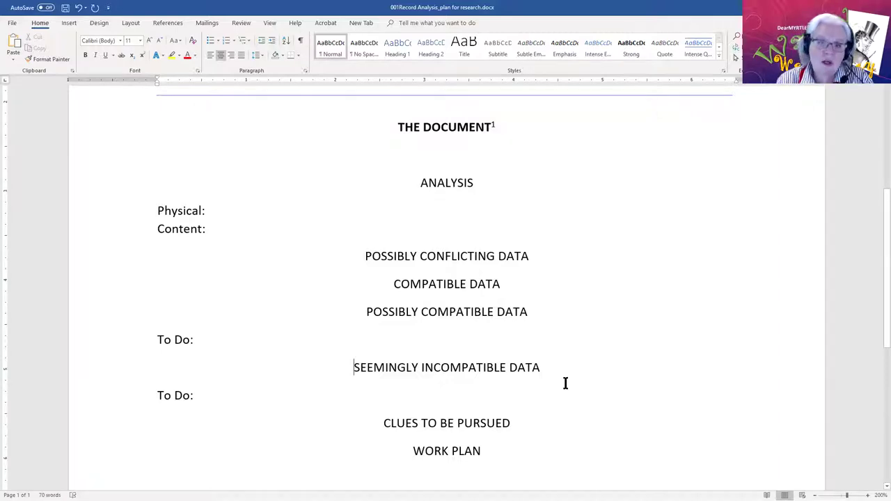
Step: In footnote 1, add '(' before the web address, 'viewed' before 20 Mar 2019, and ')' after 2019
{"action": "scroll", "coordinate": [562, 384], "scroll_direction": "down", "scroll_amount": 2}
{"action": "scroll", "coordinate": [562, 384], "scroll_direction": "down", "scroll_amount": 2}
{"action": "scroll", "coordinate": [561, 383], "scroll_direction": "up", "scroll_amount": 1}
{"action": "scroll", "coordinate": [560, 382], "scroll_direction": "down", "scroll_amount": 4}
{"action": "scroll", "coordinate": [558, 382], "scroll_direction": "down", "scroll_amount": 1}
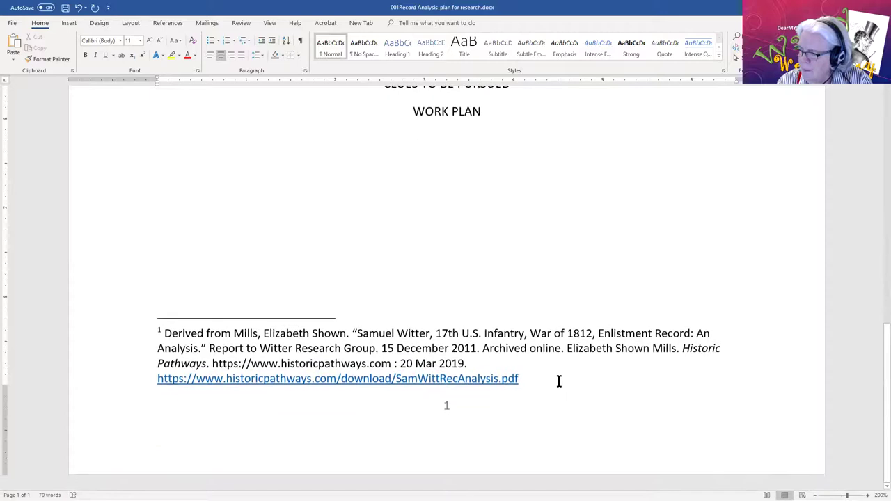
{"action": "scroll", "coordinate": [558, 381], "scroll_direction": "up", "scroll_amount": 12}
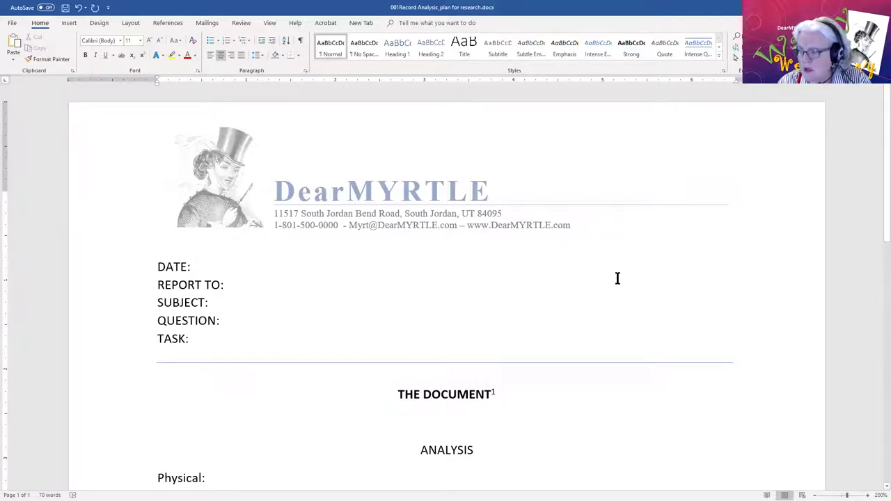
{"action": "scroll", "coordinate": [617, 278], "scroll_direction": "down", "scroll_amount": 5}
{"action": "scroll", "coordinate": [617, 278], "scroll_direction": "down", "scroll_amount": 6}
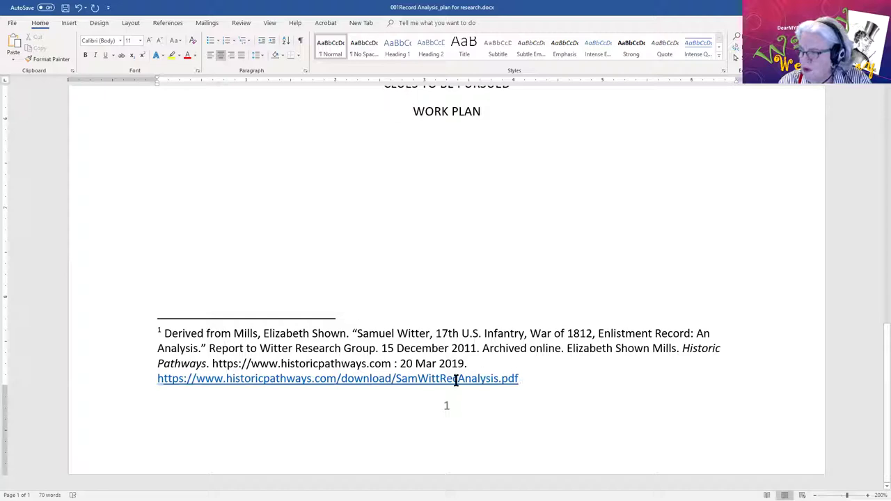
{"action": "left_click", "coordinate": [212, 363]}
{"action": "type", "text": "("}
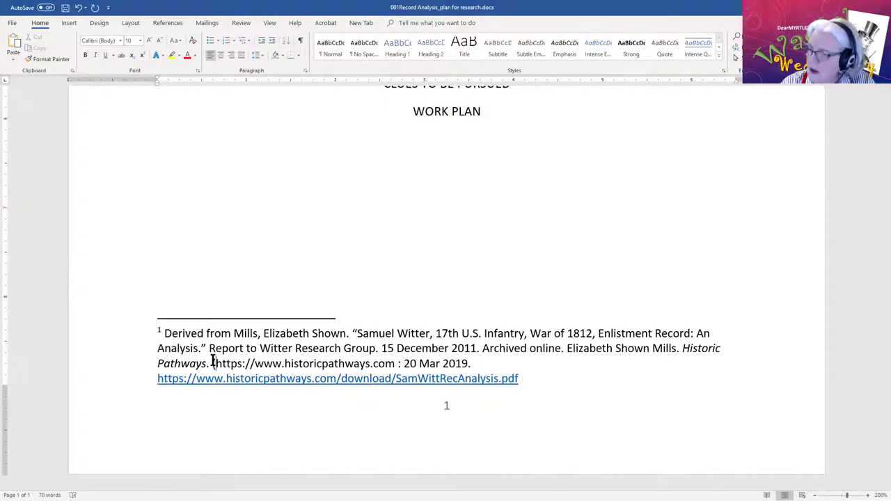
{"action": "left_click", "coordinate": [403, 364]}
{"action": "type", "text": "viewed"}
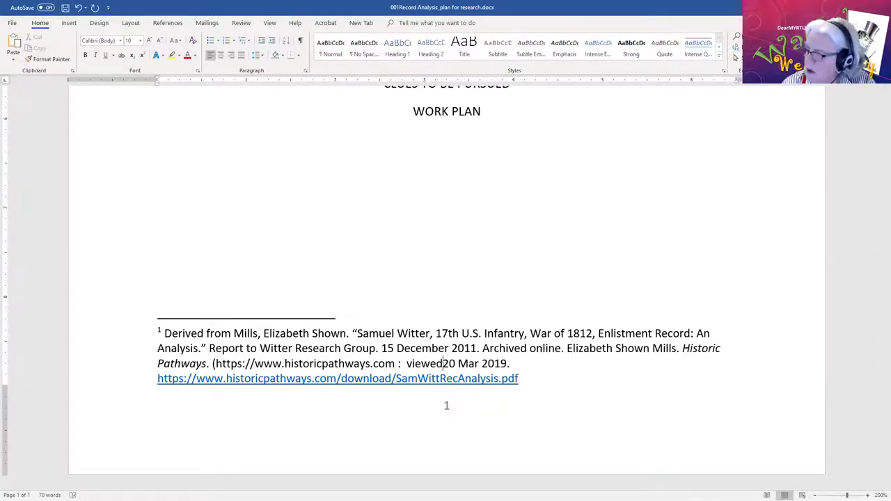
{"action": "left_click", "coordinate": [509, 362]}
{"action": "type", "text": ")"}
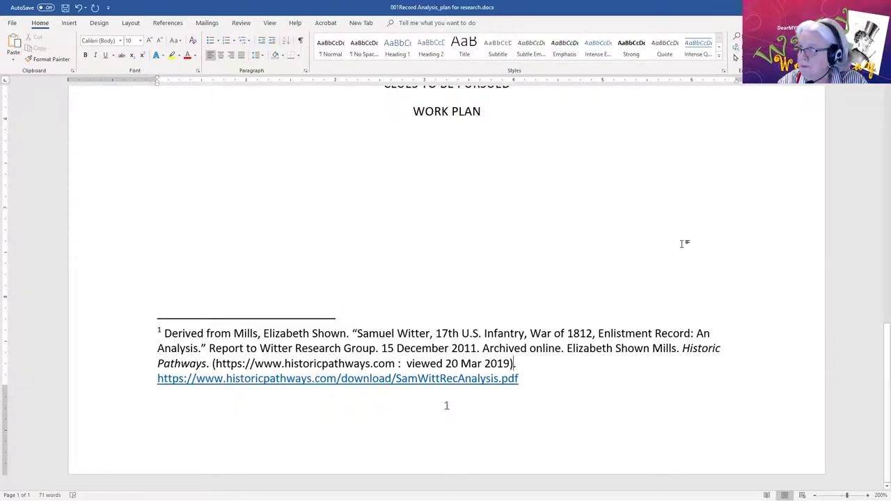
{"action": "scroll", "coordinate": [681, 243], "scroll_direction": "up", "scroll_amount": 6}
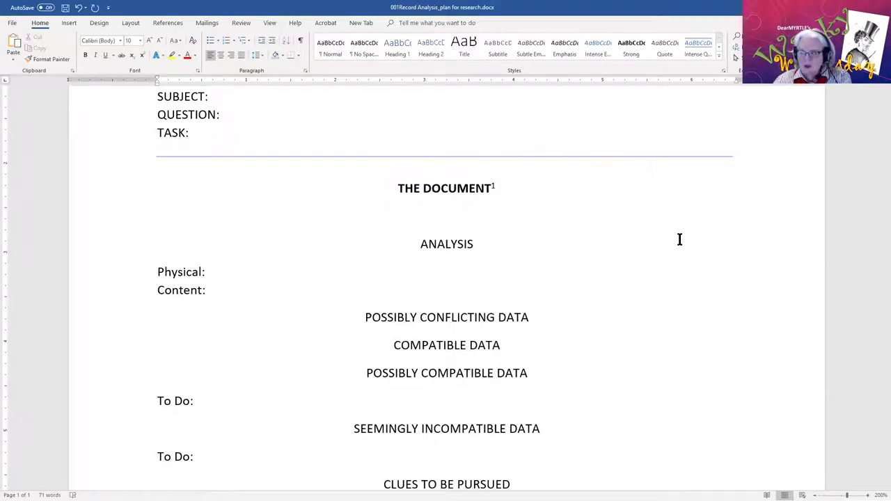
{"action": "scroll", "coordinate": [615, 276], "scroll_direction": "down", "scroll_amount": 1}
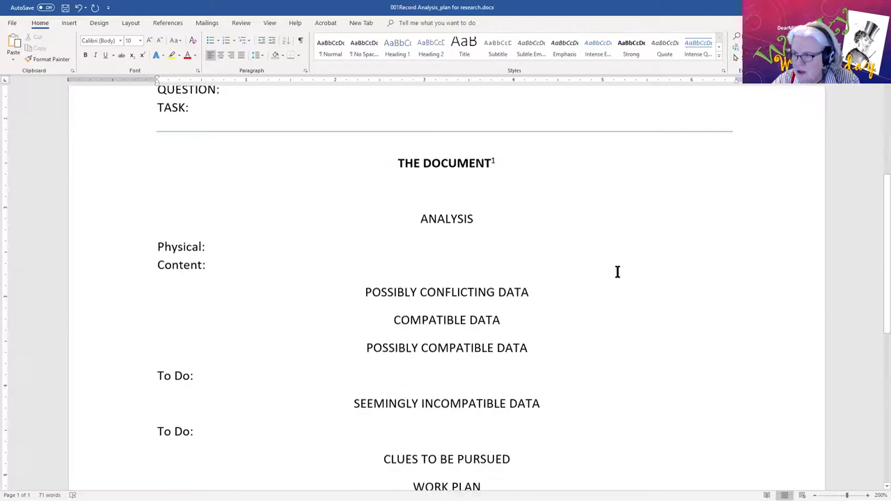
{"action": "scroll", "coordinate": [620, 262], "scroll_direction": "up", "scroll_amount": 8}
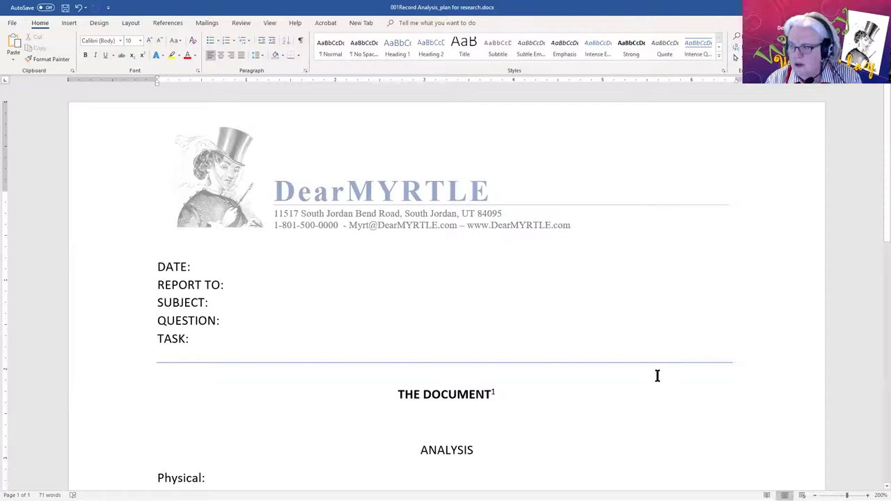
Step: Scroll down through the template's analysis sections
{"action": "scroll", "coordinate": [656, 376], "scroll_direction": "down", "scroll_amount": 5}
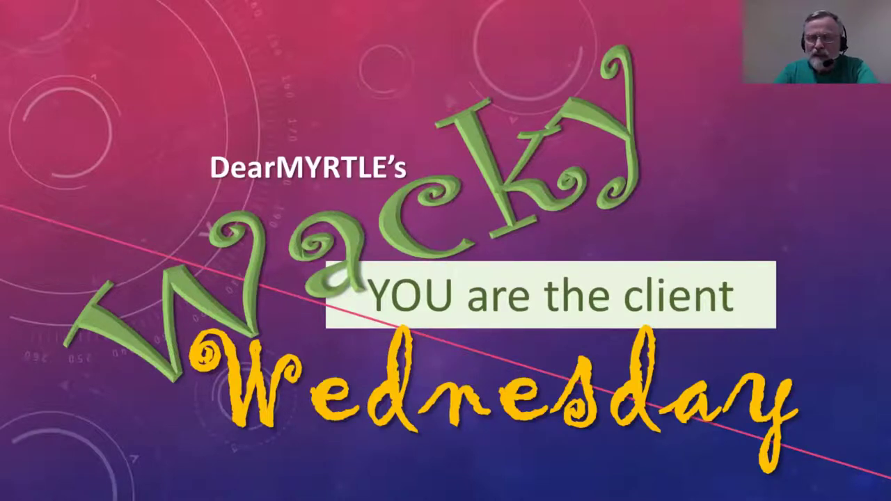
Step: Bring the Witter PDF forward in Chrome, maximize it, zoom in three steps, and reach page 2's footnotes
{"action": "key", "text": "alt+Tab"}
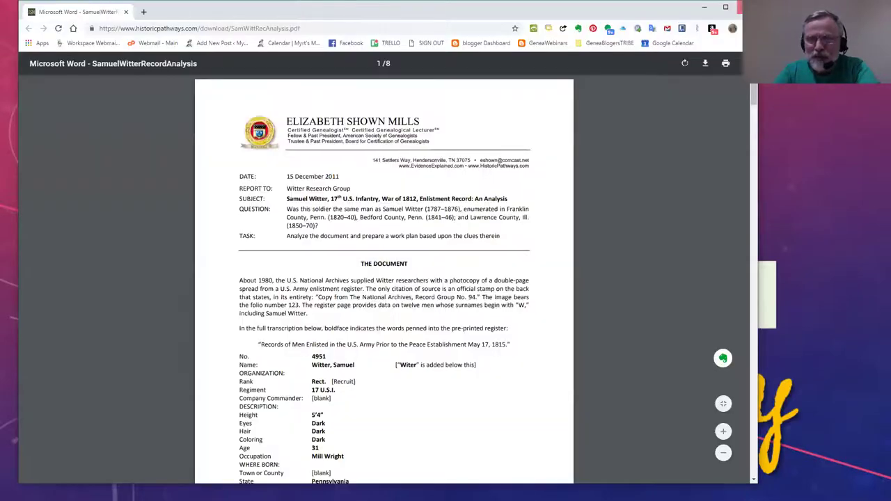
{"action": "left_click", "coordinate": [724, 8]}
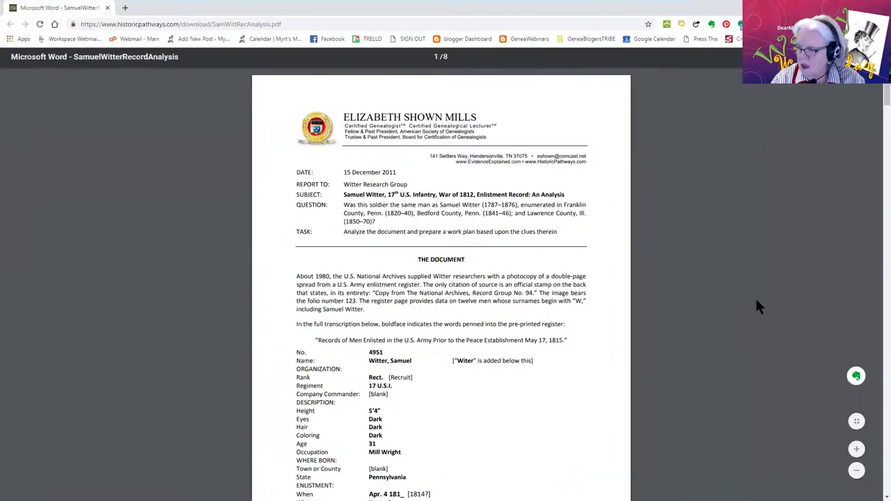
{"action": "left_click", "coordinate": [856, 449]}
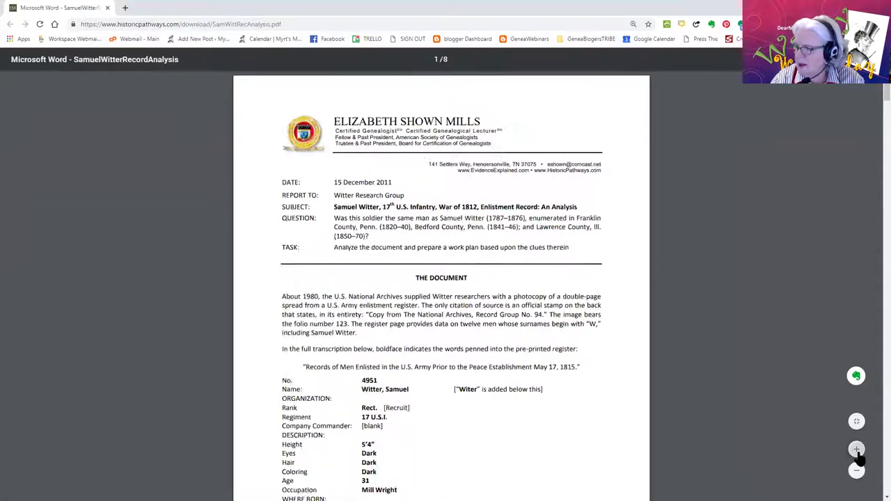
{"action": "left_click", "coordinate": [856, 449]}
{"action": "left_click", "coordinate": [856, 449]}
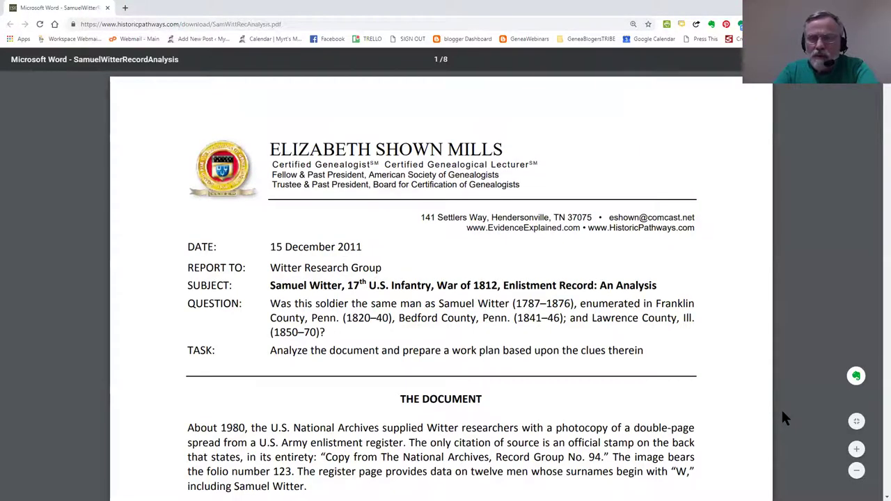
{"action": "scroll", "coordinate": [784, 411], "scroll_direction": "down", "scroll_amount": 6}
{"action": "scroll", "coordinate": [784, 415], "scroll_direction": "down", "scroll_amount": 12}
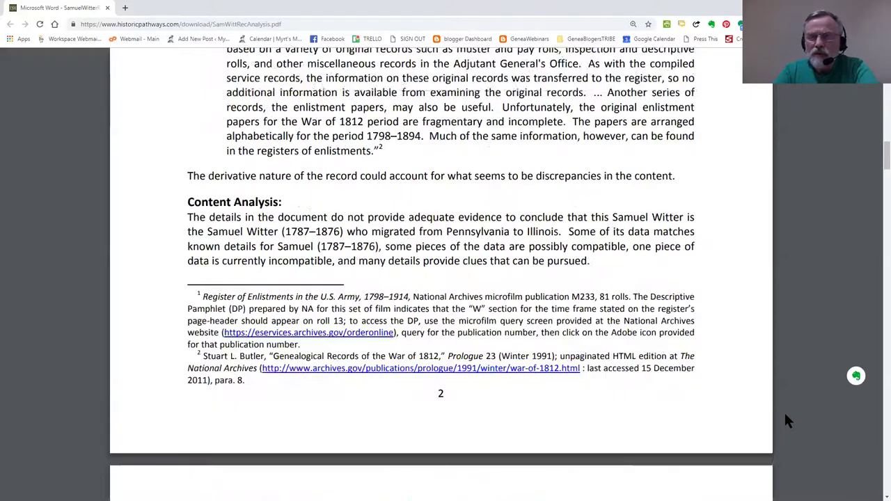
{"action": "scroll", "coordinate": [783, 414], "scroll_direction": "down", "scroll_amount": 1}
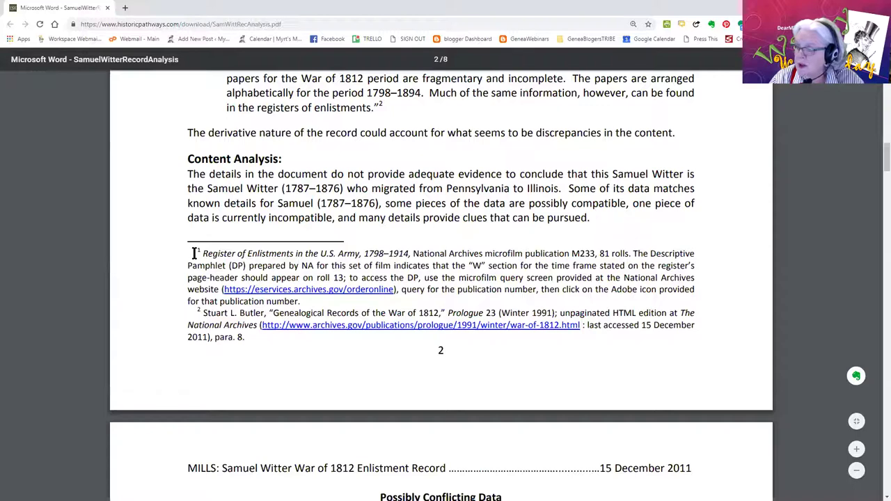
Step: Highlight the citations in footnotes 1 and 2, footnote 3's opening, and footnote 5's closing remark
{"action": "left_click_drag", "start_coordinate": [198, 253], "coordinate": [630, 258]}
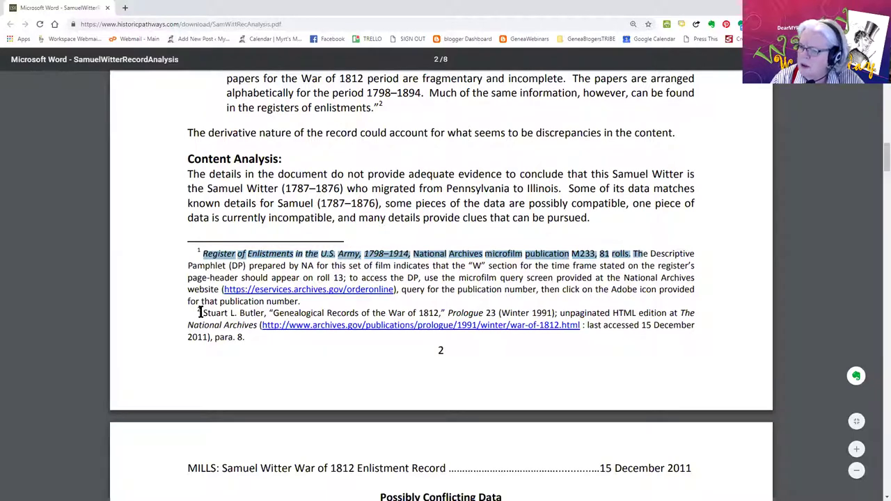
{"action": "left_click_drag", "start_coordinate": [201, 312], "coordinate": [673, 318]}
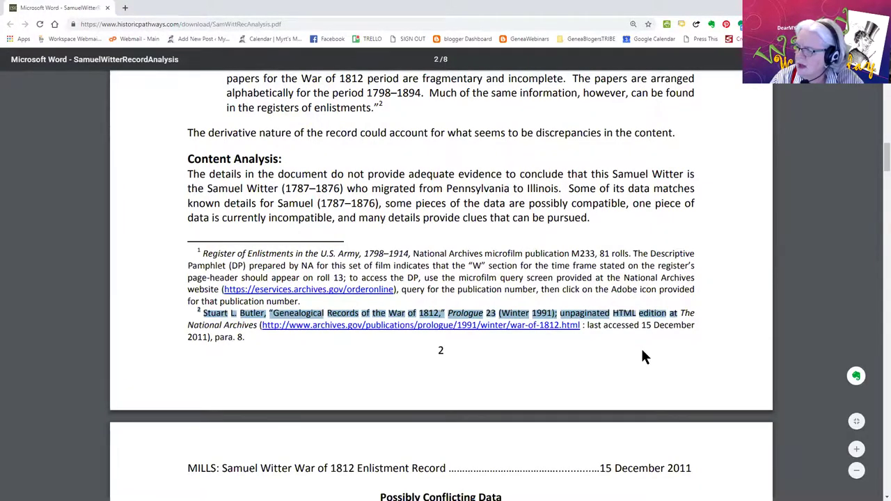
{"action": "scroll", "coordinate": [640, 347], "scroll_direction": "down", "scroll_amount": 5}
{"action": "scroll", "coordinate": [641, 355], "scroll_direction": "down", "scroll_amount": 10}
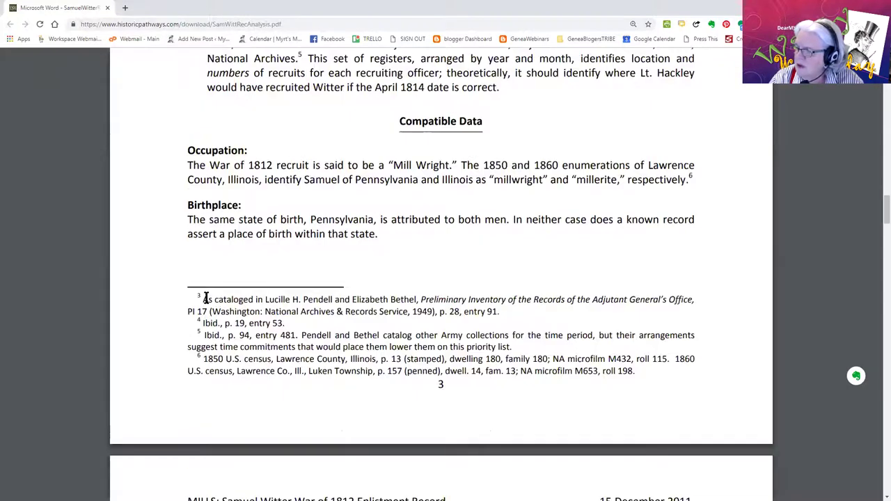
{"action": "left_click_drag", "start_coordinate": [202, 300], "coordinate": [418, 301]}
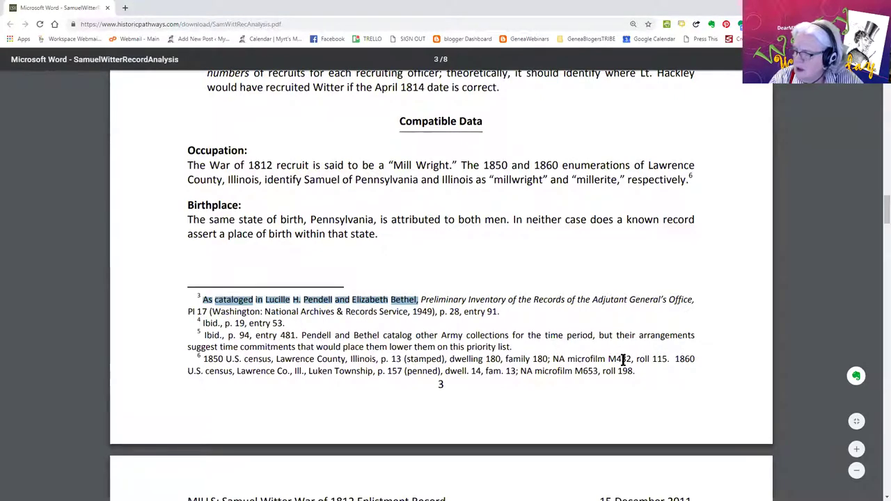
{"action": "scroll", "coordinate": [622, 359], "scroll_direction": "down", "scroll_amount": 3}
{"action": "scroll", "coordinate": [623, 358], "scroll_direction": "up", "scroll_amount": 4}
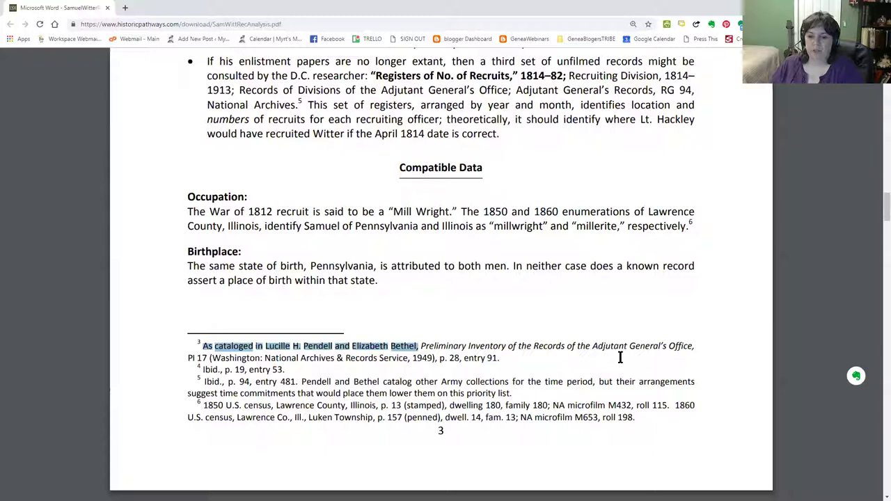
{"action": "left_click_drag", "start_coordinate": [517, 392], "coordinate": [599, 381]}
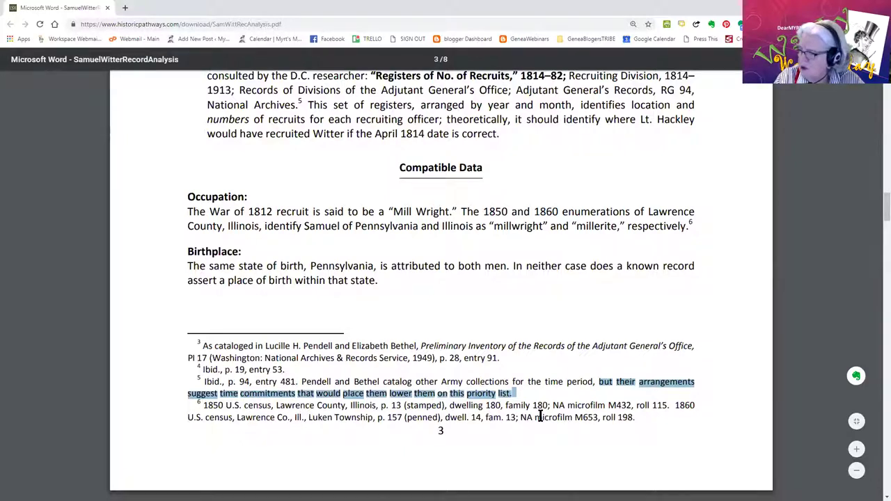
{"action": "scroll", "coordinate": [532, 411], "scroll_direction": "down", "scroll_amount": 5}
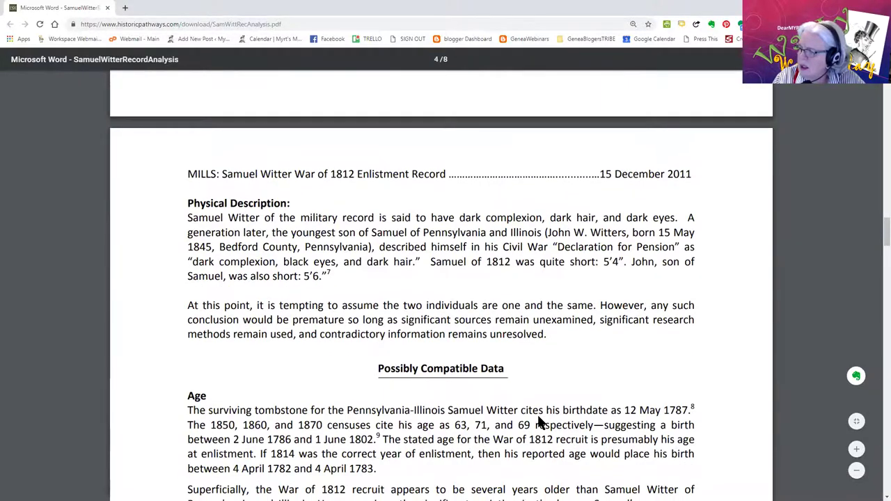
Step: Highlight the pension details in footnote 7 and the township, 1977 cemetery location and Sarah passages in footnote 8
{"action": "scroll", "coordinate": [537, 416], "scroll_direction": "down", "scroll_amount": 4}
{"action": "scroll", "coordinate": [538, 416], "scroll_direction": "down", "scroll_amount": 3}
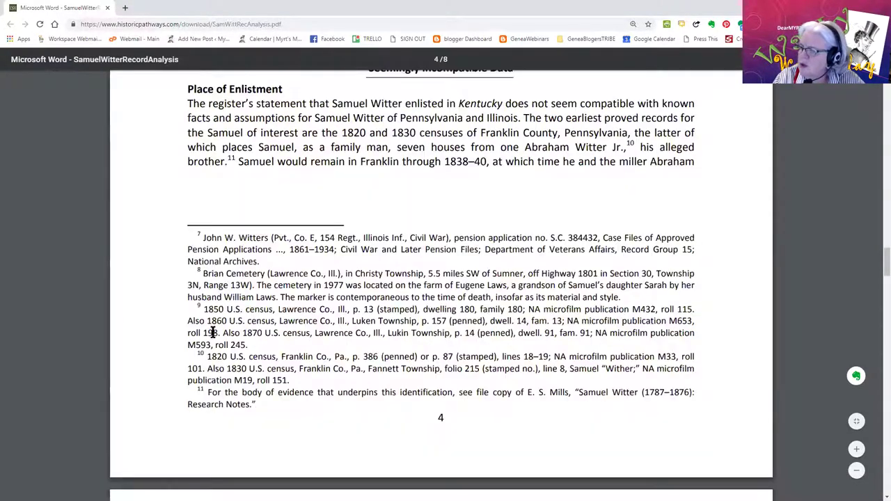
{"action": "left_click_drag", "start_coordinate": [602, 238], "coordinate": [272, 238]}
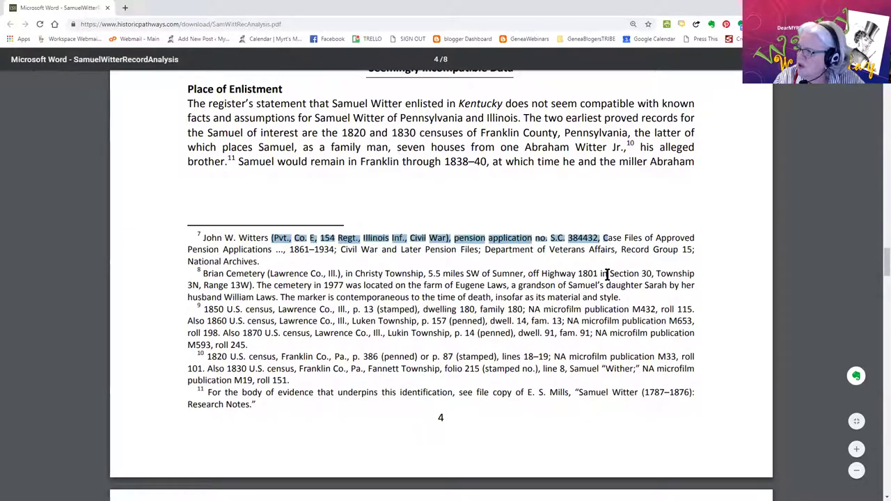
{"action": "left_click_drag", "start_coordinate": [254, 285], "coordinate": [325, 285]}
{"action": "left_click", "coordinate": [416, 287]}
{"action": "left_click_drag", "start_coordinate": [416, 286], "coordinate": [683, 293]}
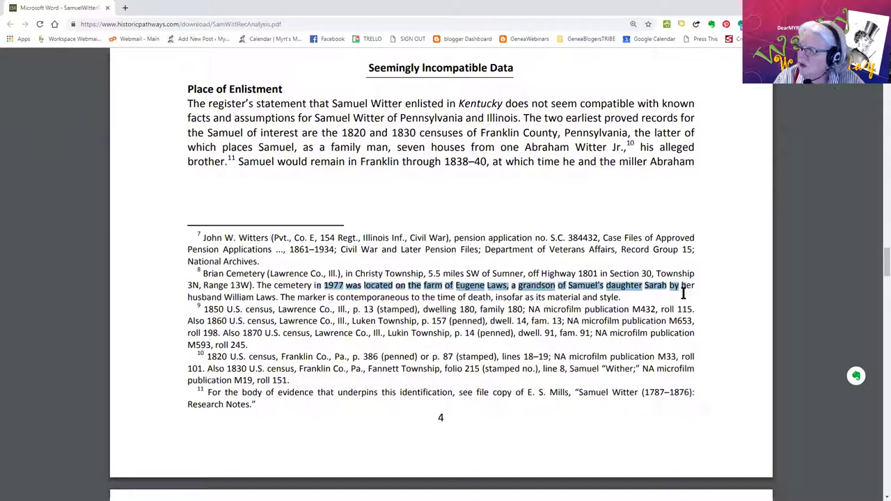
{"action": "mouse_move", "coordinate": [626, 296]}
{"action": "left_mouse_down"}
{"action": "mouse_move", "coordinate": [407, 301]}
{"action": "mouse_move", "coordinate": [626, 300]}
{"action": "left_mouse_up"}
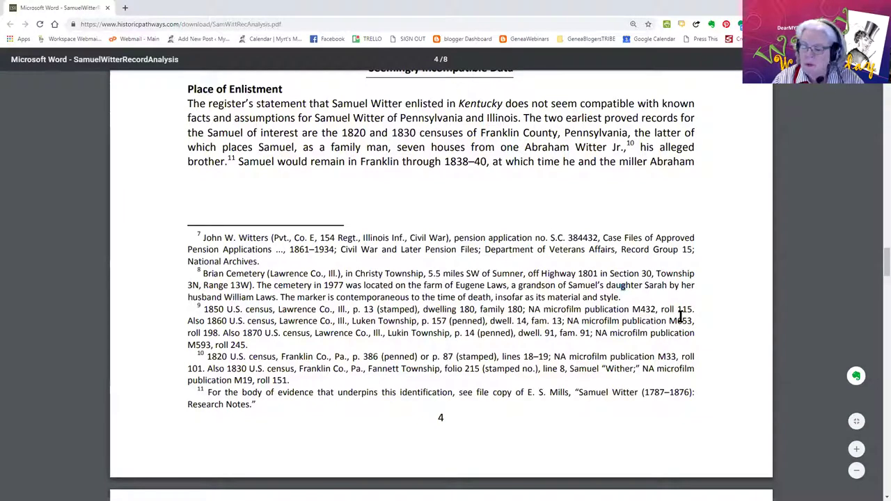
Step: Highlight the penned page notes in footnote 9 and all of footnote 11
{"action": "scroll", "coordinate": [699, 330], "scroll_direction": "down", "scroll_amount": 3}
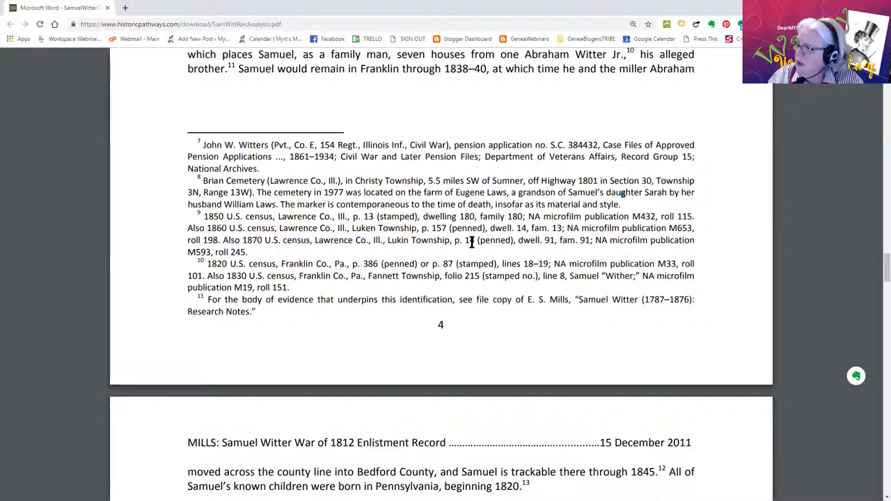
{"action": "left_click_drag", "start_coordinate": [477, 241], "coordinate": [513, 243]}
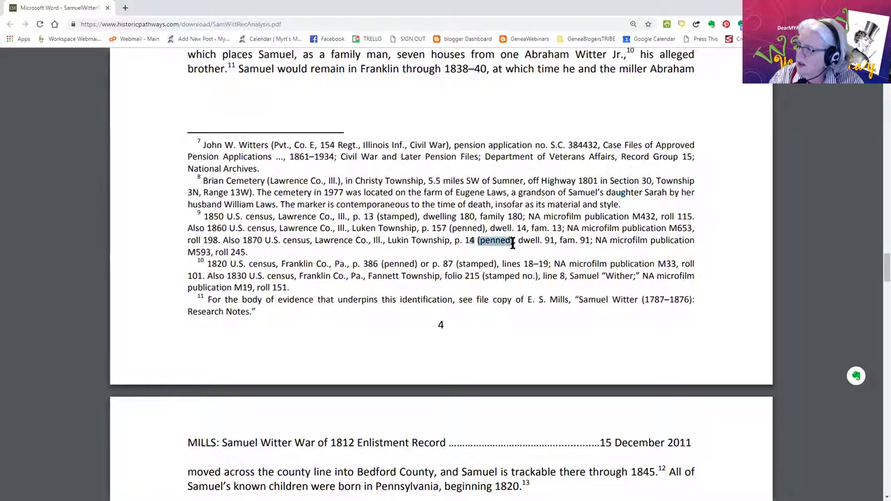
{"action": "left_click", "coordinate": [452, 228]}
{"action": "left_click_drag", "start_coordinate": [453, 228], "coordinate": [502, 228]}
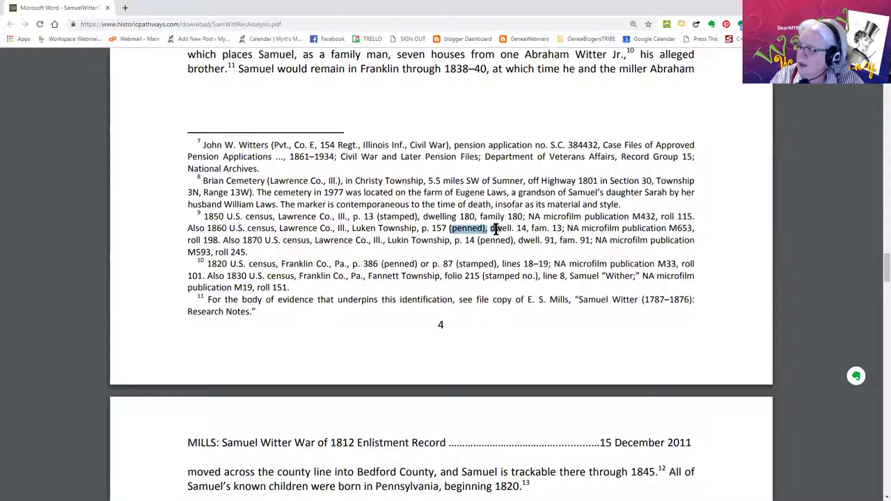
{"action": "left_click_drag", "start_coordinate": [255, 311], "coordinate": [201, 304]}
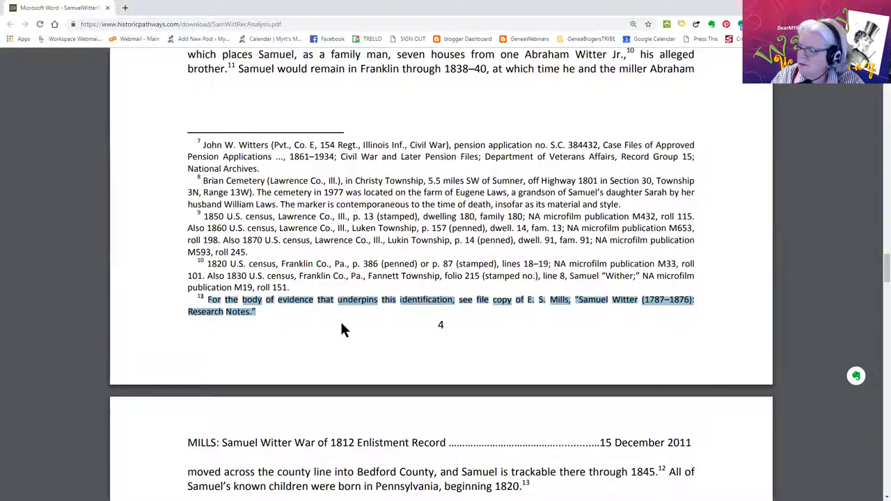
{"action": "scroll", "coordinate": [341, 323], "scroll_direction": "down", "scroll_amount": 3}
{"action": "scroll", "coordinate": [340, 323], "scroll_direction": "down", "scroll_amount": 6}
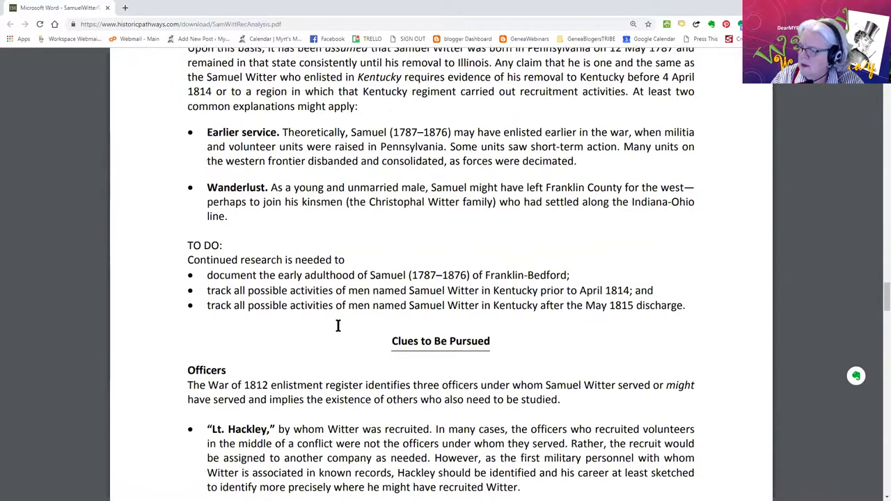
Step: Scroll to footnotes 12–13 and select the full text of footnote 12 on page 5
{"action": "scroll", "coordinate": [339, 325], "scroll_direction": "down", "scroll_amount": 1}
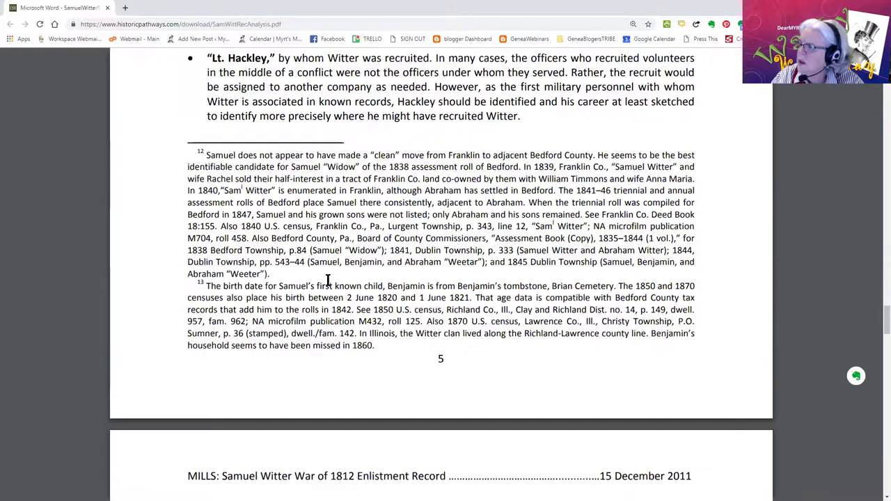
{"action": "left_click_drag", "start_coordinate": [205, 154], "coordinate": [274, 275]}
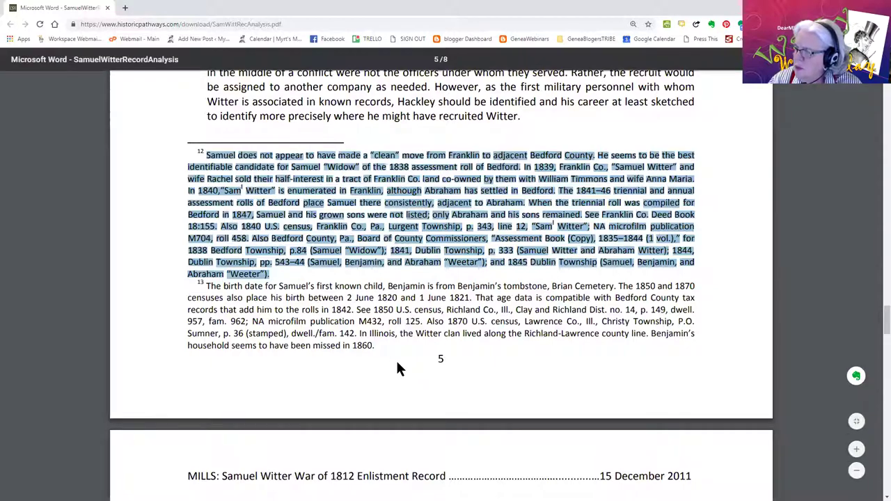
{"action": "scroll", "coordinate": [397, 369], "scroll_direction": "up", "scroll_amount": 3}
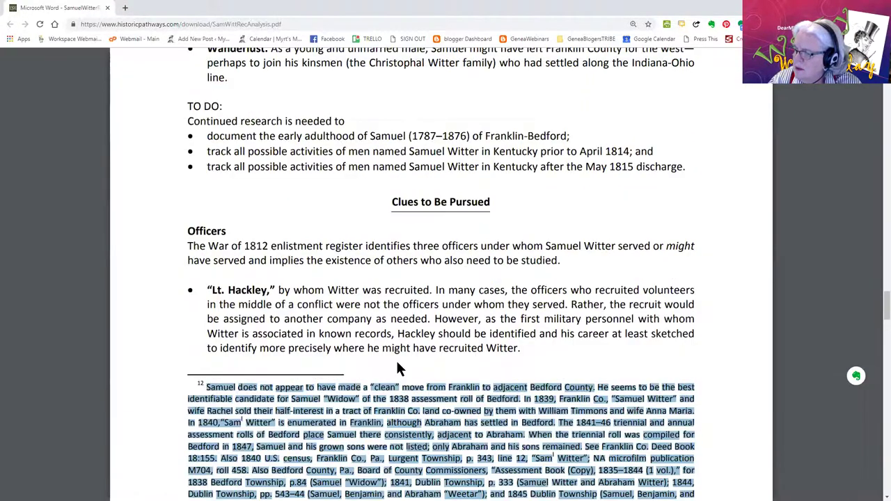
{"action": "scroll", "coordinate": [397, 362], "scroll_direction": "down", "scroll_amount": 1}
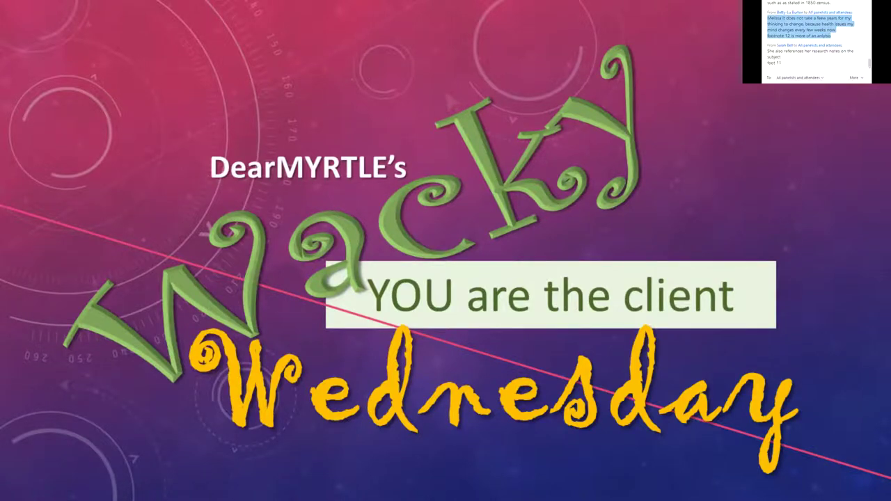
Step: Zoom the Mills analysis PDF in two levels to enlarge its pages
{"action": "scroll", "coordinate": [476, 351], "scroll_direction": "down", "scroll_amount": 5}
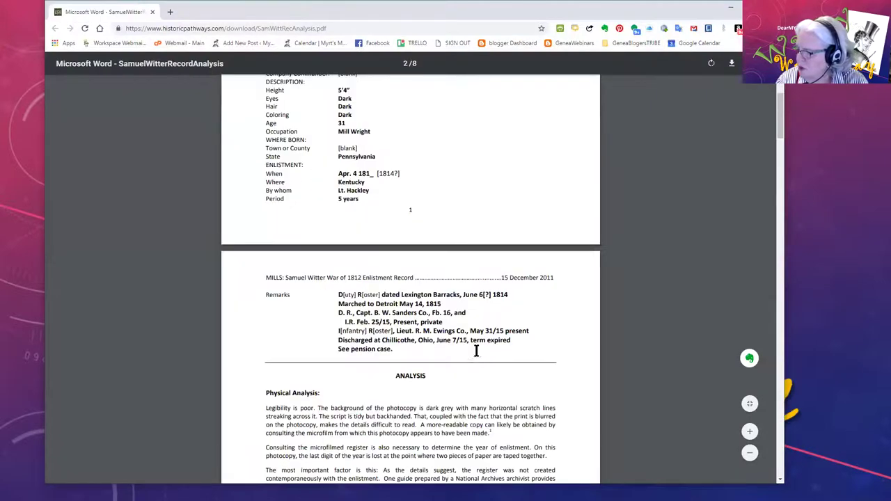
{"action": "scroll", "coordinate": [476, 351], "scroll_direction": "down", "scroll_amount": 8}
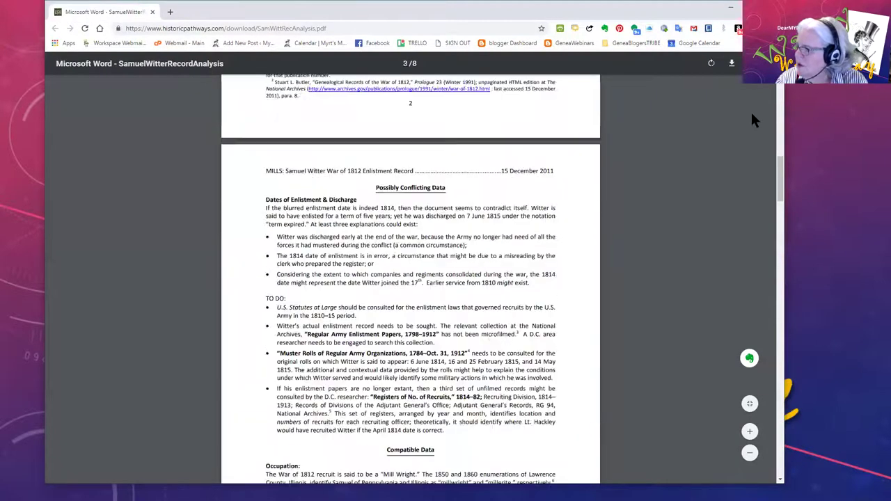
{"action": "left_click", "coordinate": [750, 432]}
{"action": "left_click", "coordinate": [750, 432]}
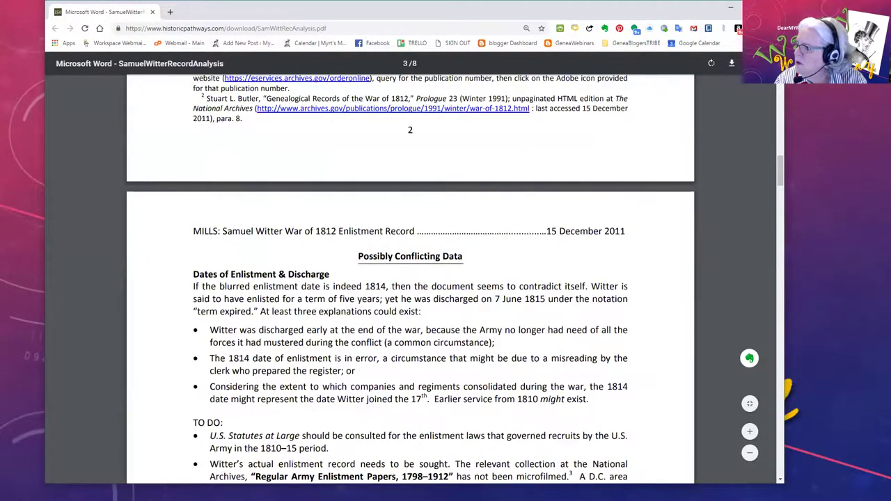
Step: Select the opening words of footnote 11, then all of footnote 12 on page 5
{"action": "scroll", "coordinate": [559, 300], "scroll_direction": "down", "scroll_amount": 8}
{"action": "scroll", "coordinate": [561, 304], "scroll_direction": "down", "scroll_amount": 10}
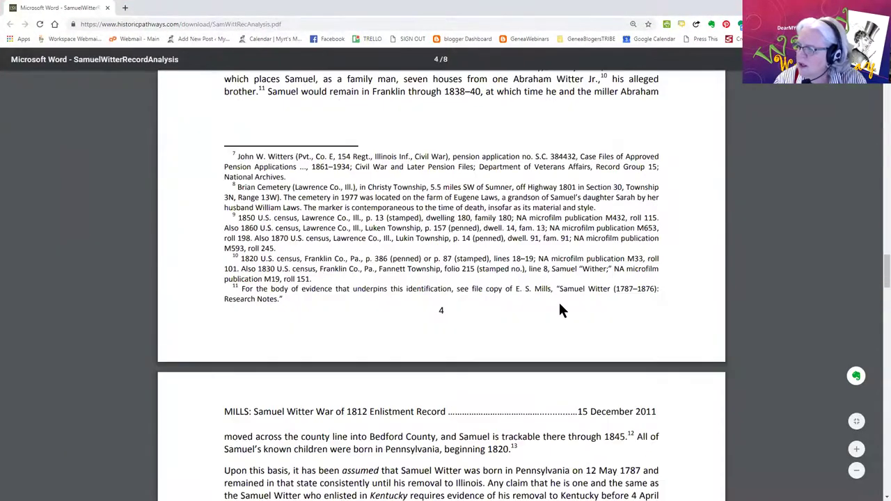
{"action": "scroll", "coordinate": [561, 310], "scroll_direction": "down", "scroll_amount": 1}
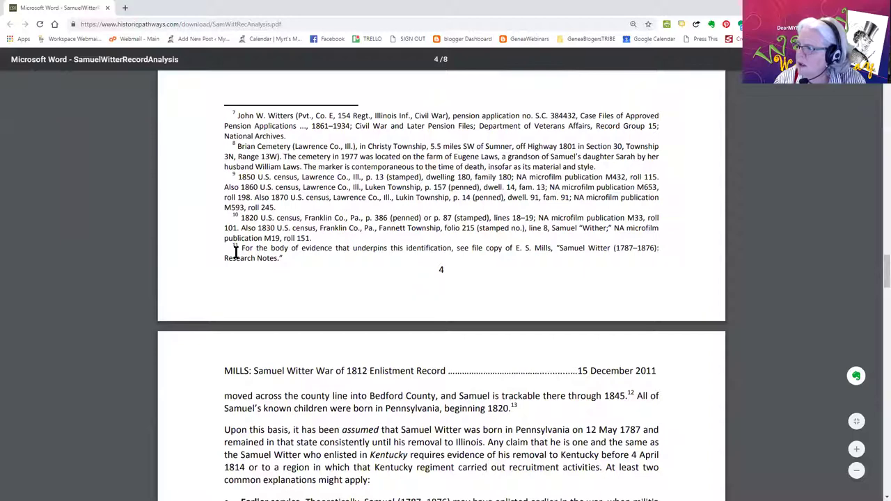
{"action": "left_click_drag", "start_coordinate": [237, 249], "coordinate": [324, 271]}
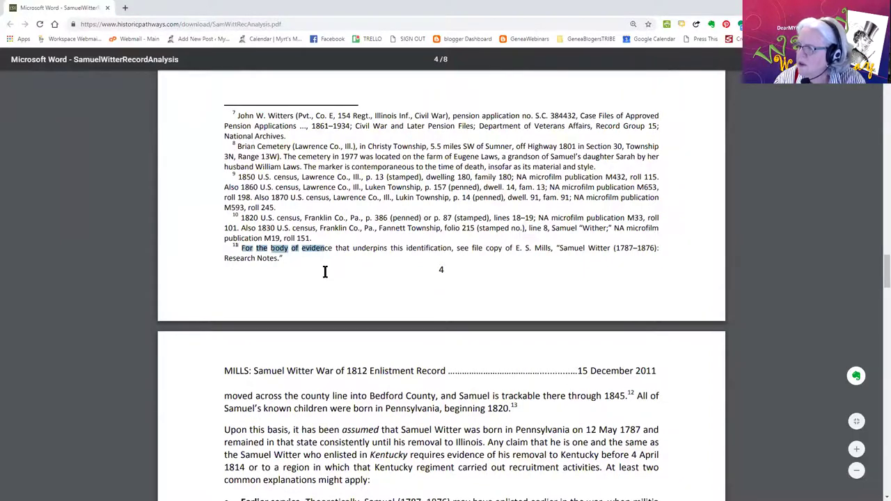
{"action": "scroll", "coordinate": [409, 331], "scroll_direction": "down", "scroll_amount": 9}
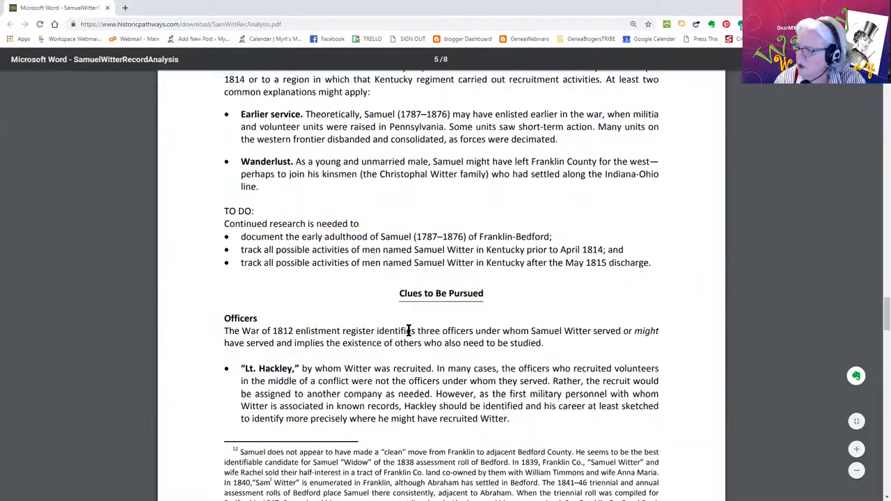
{"action": "scroll", "coordinate": [408, 330], "scroll_direction": "down", "scroll_amount": 5}
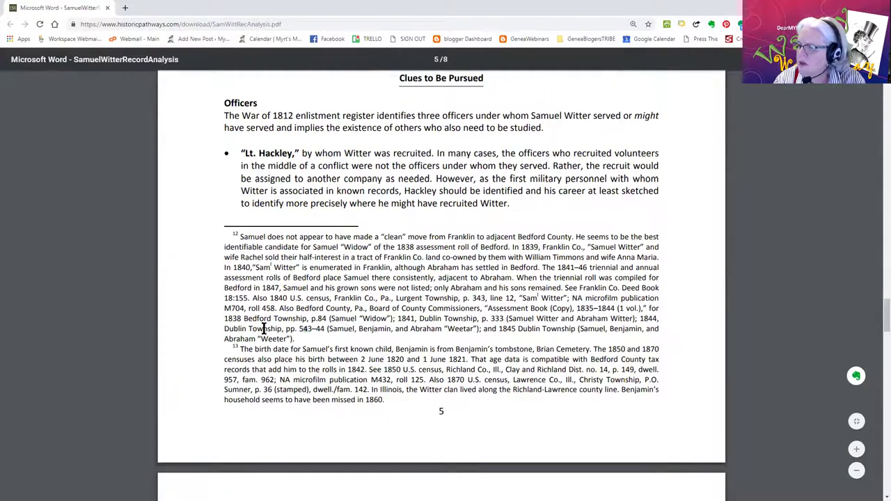
{"action": "left_click_drag", "start_coordinate": [265, 329], "coordinate": [224, 298]}
{"action": "left_click_drag", "start_coordinate": [235, 233], "coordinate": [299, 337]}
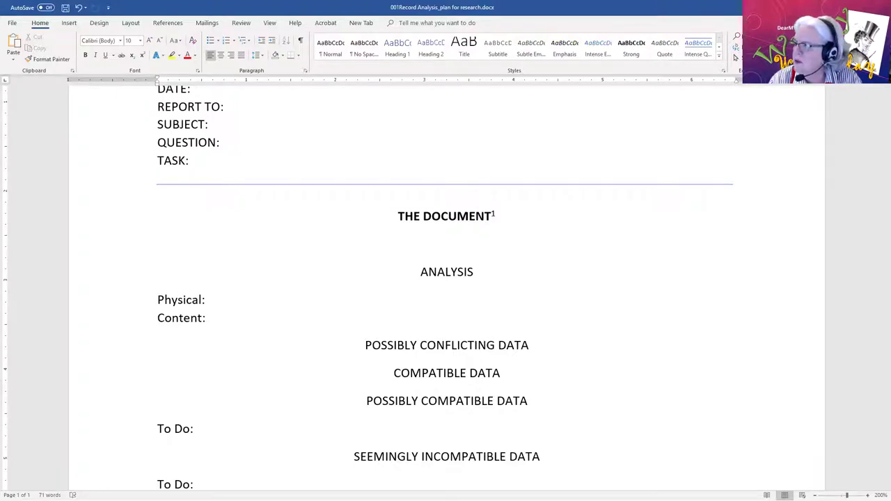
Step: Close the record analysis template with Alt+F4 and return to the house history PDF in Chrome
{"action": "key", "text": "alt+F4"}
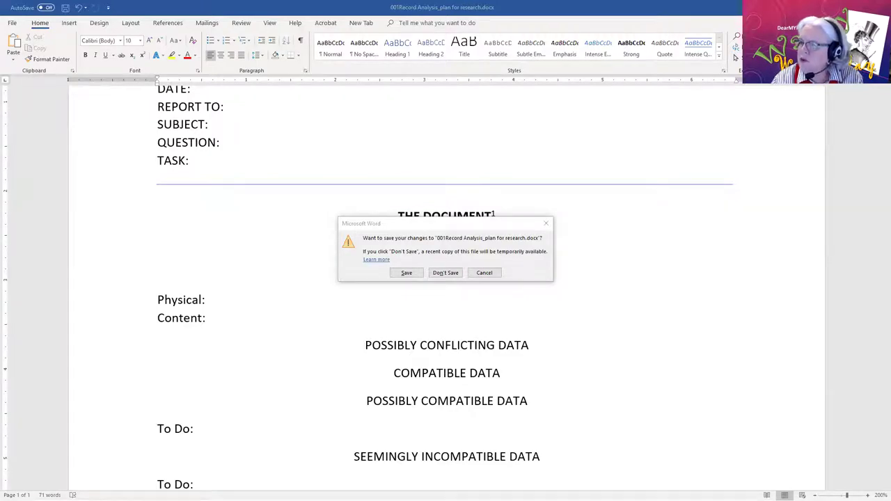
{"action": "key", "text": "alt+Tab"}
{"action": "left_click", "coordinate": [720, 14]}
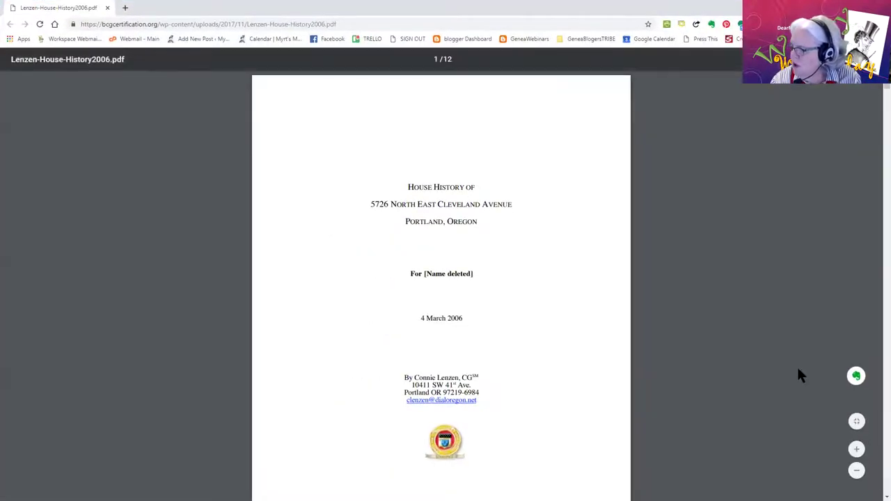
Step: Zoom the house history PDF in three levels and scroll down to its Table of Contents
{"action": "left_click", "coordinate": [856, 448]}
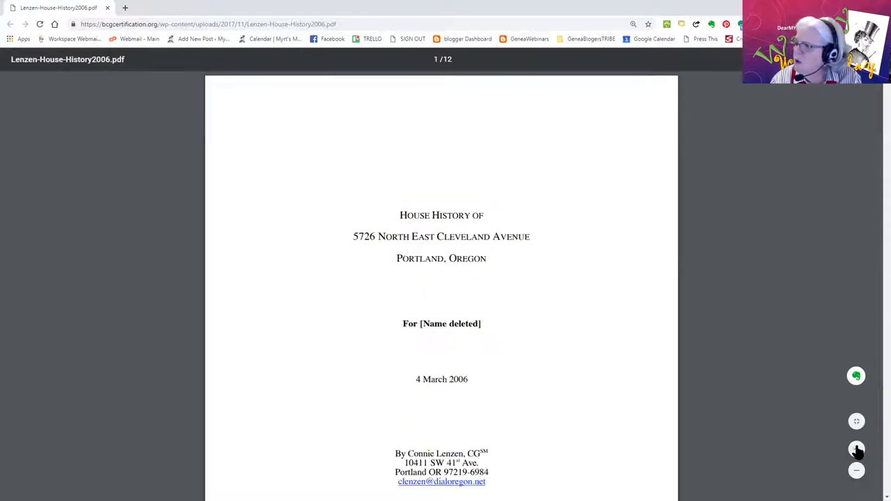
{"action": "left_click", "coordinate": [856, 450]}
{"action": "left_click", "coordinate": [856, 449]}
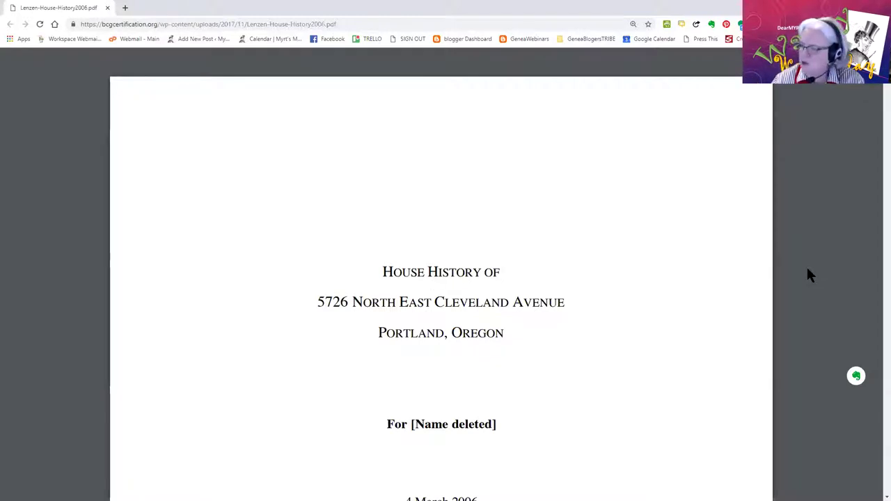
{"action": "scroll", "coordinate": [624, 228], "scroll_direction": "down", "scroll_amount": 3}
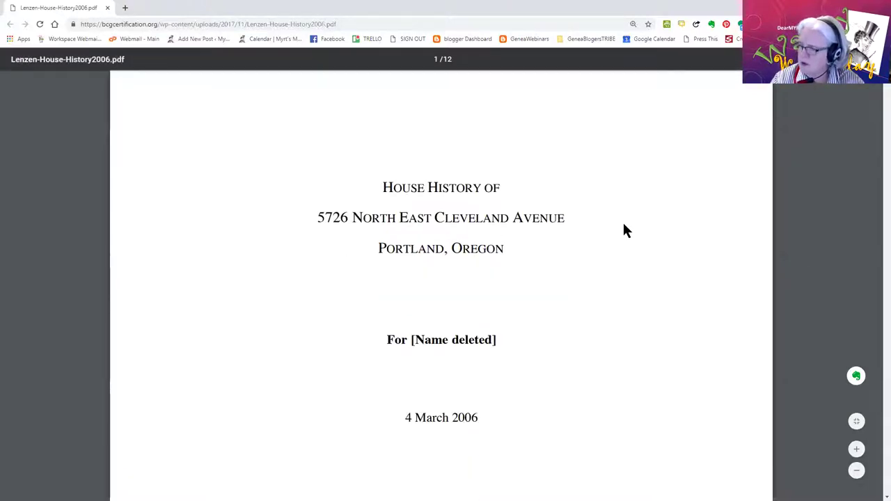
{"action": "scroll", "coordinate": [623, 231], "scroll_direction": "down", "scroll_amount": 1}
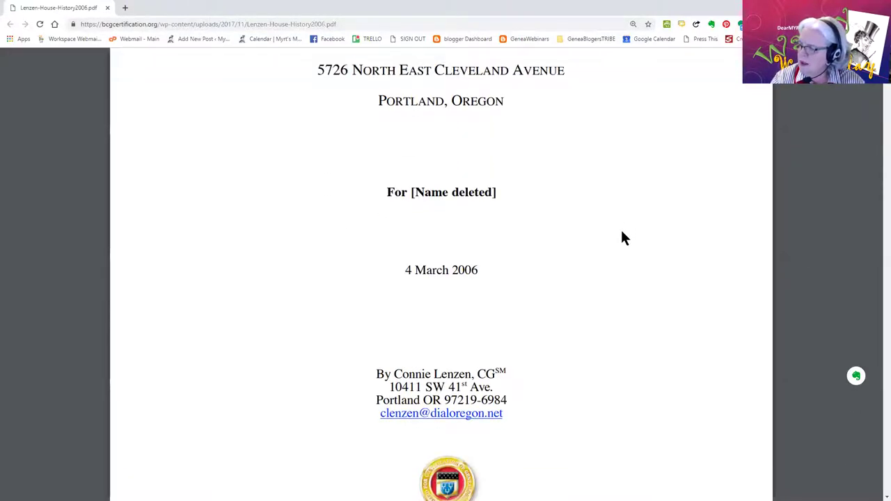
{"action": "scroll", "coordinate": [619, 236], "scroll_direction": "up", "scroll_amount": 4}
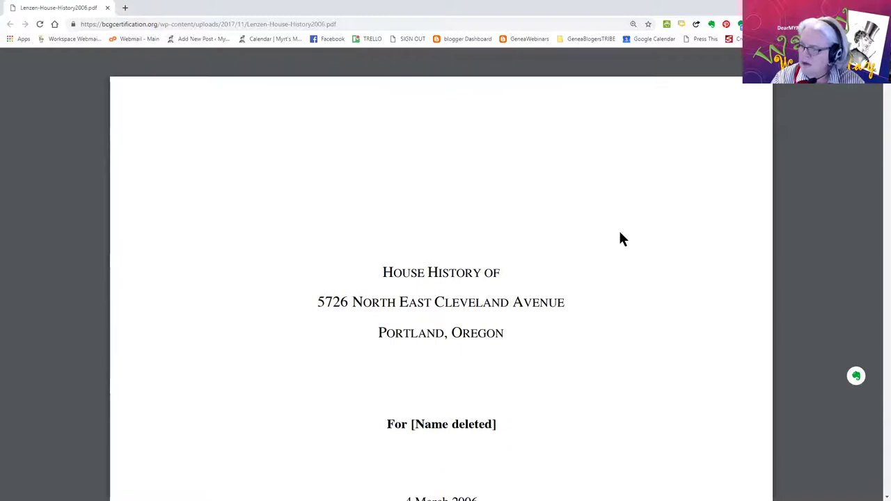
{"action": "scroll", "coordinate": [546, 237], "scroll_direction": "down", "scroll_amount": 1}
{"action": "left_click_drag", "start_coordinate": [571, 207], "coordinate": [307, 206]}
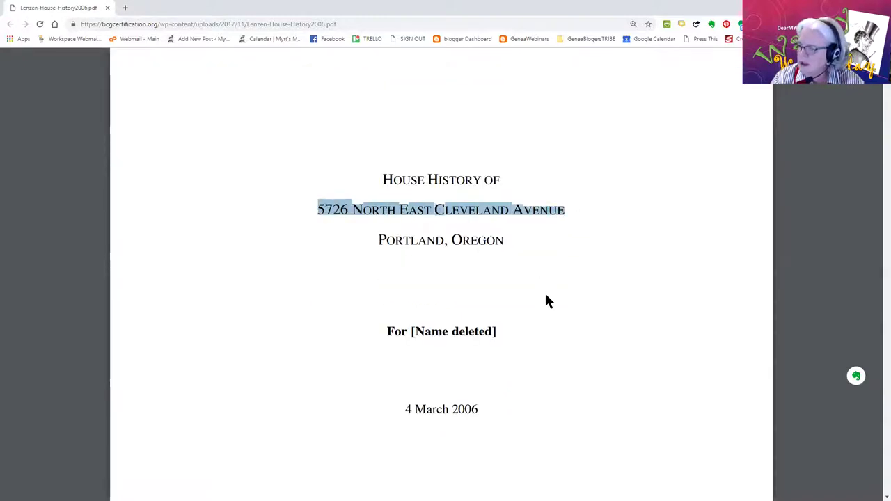
{"action": "scroll", "coordinate": [546, 294], "scroll_direction": "down", "scroll_amount": 4}
{"action": "scroll", "coordinate": [546, 300], "scroll_direction": "down", "scroll_amount": 5}
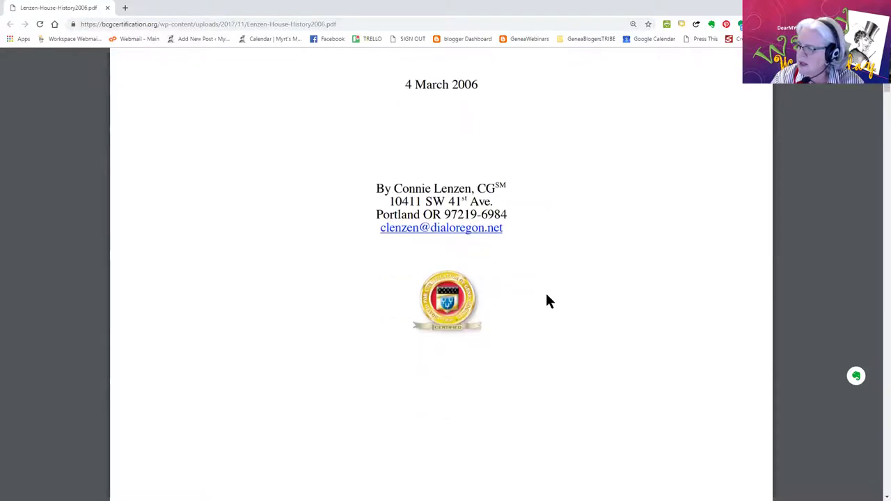
{"action": "scroll", "coordinate": [546, 301], "scroll_direction": "down", "scroll_amount": 2}
{"action": "scroll", "coordinate": [546, 300], "scroll_direction": "up", "scroll_amount": 5}
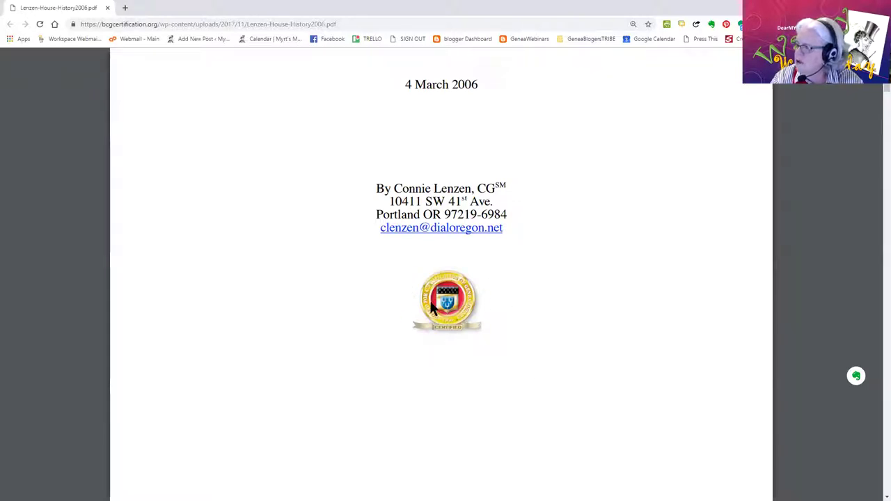
{"action": "scroll", "coordinate": [573, 345], "scroll_direction": "down", "scroll_amount": 5}
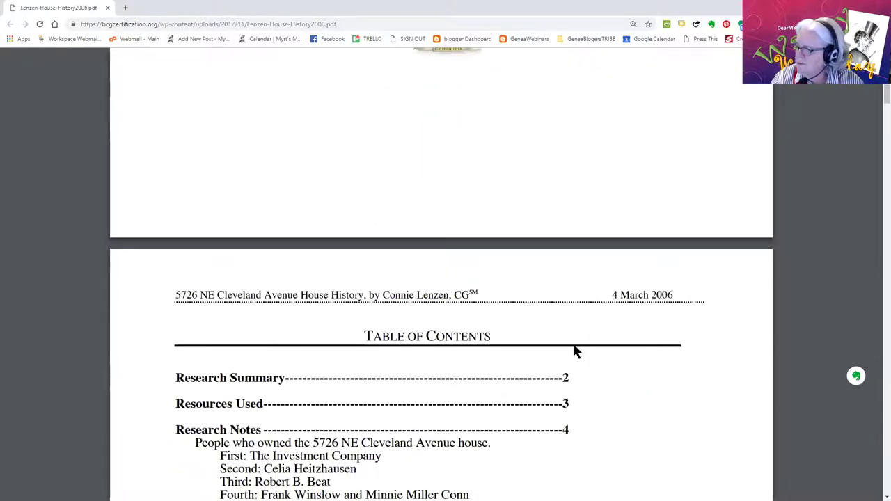
{"action": "scroll", "coordinate": [574, 351], "scroll_direction": "down", "scroll_amount": 2}
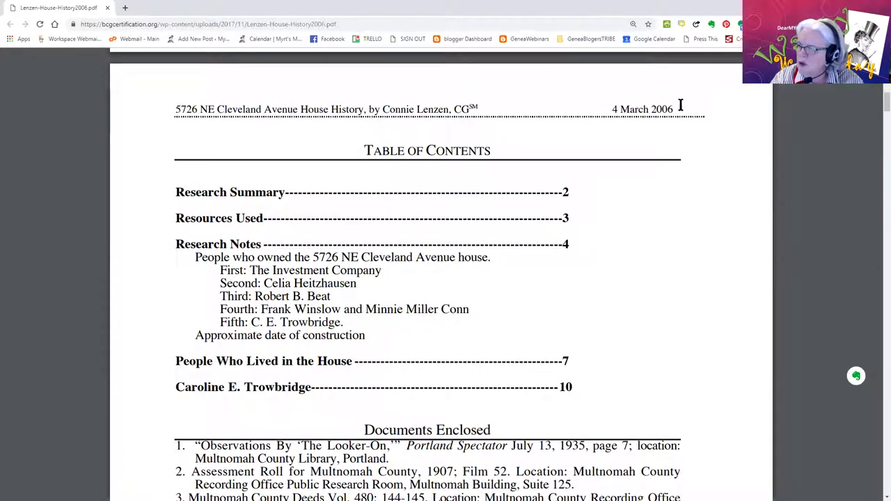
Step: Highlight the House History title and 4 March 2006 date in the header, then the page number
{"action": "left_click_drag", "start_coordinate": [684, 107], "coordinate": [161, 105]}
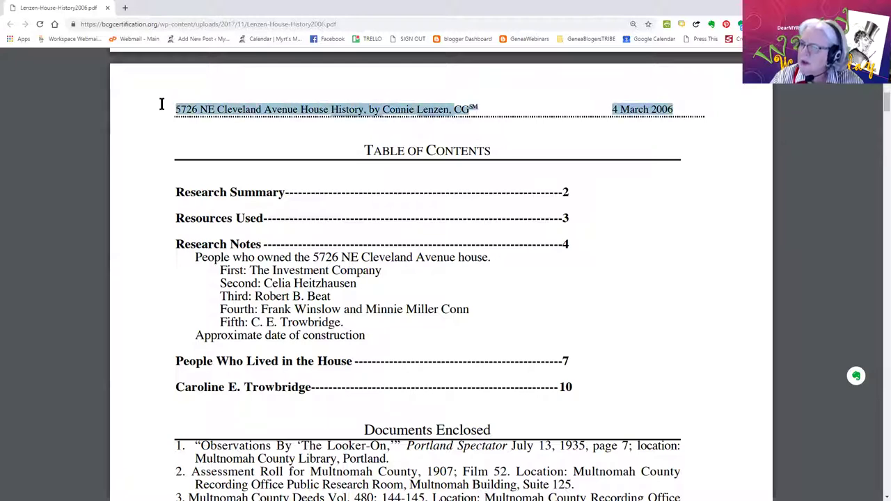
{"action": "left_click", "coordinate": [302, 110]}
{"action": "left_click_drag", "start_coordinate": [302, 110], "coordinate": [492, 109]}
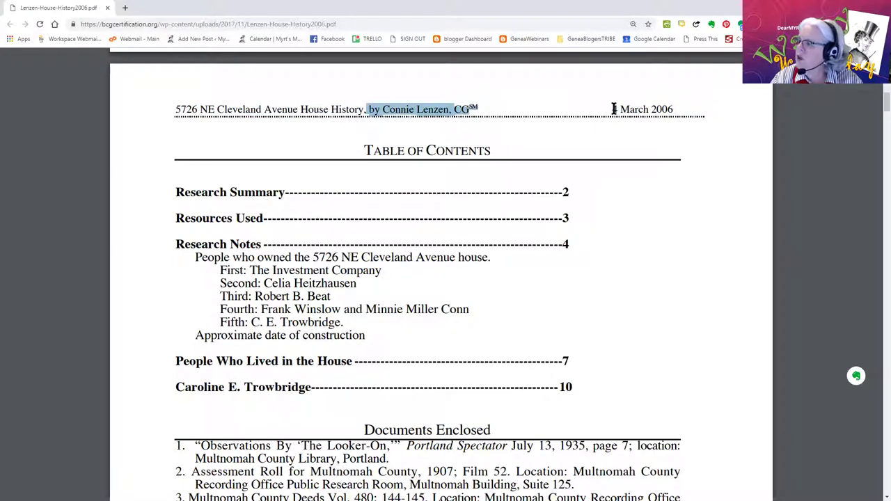
{"action": "left_click_drag", "start_coordinate": [614, 109], "coordinate": [680, 111]}
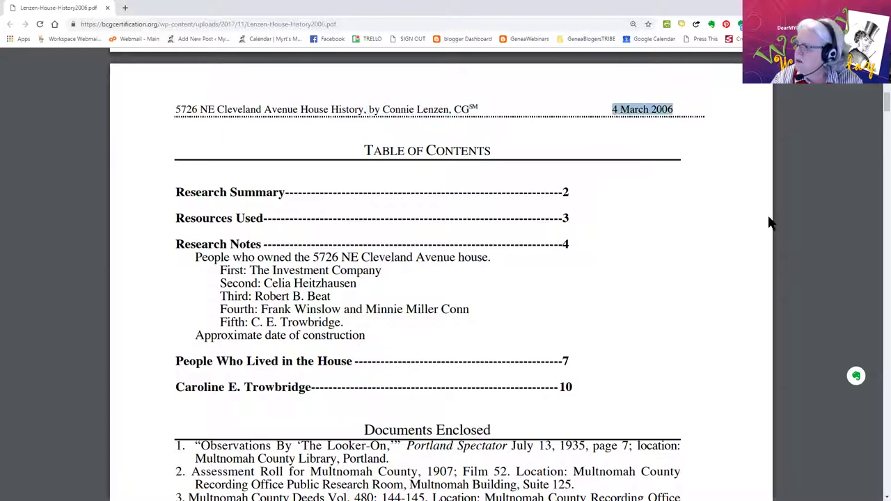
{"action": "scroll", "coordinate": [661, 361], "scroll_direction": "down", "scroll_amount": 8}
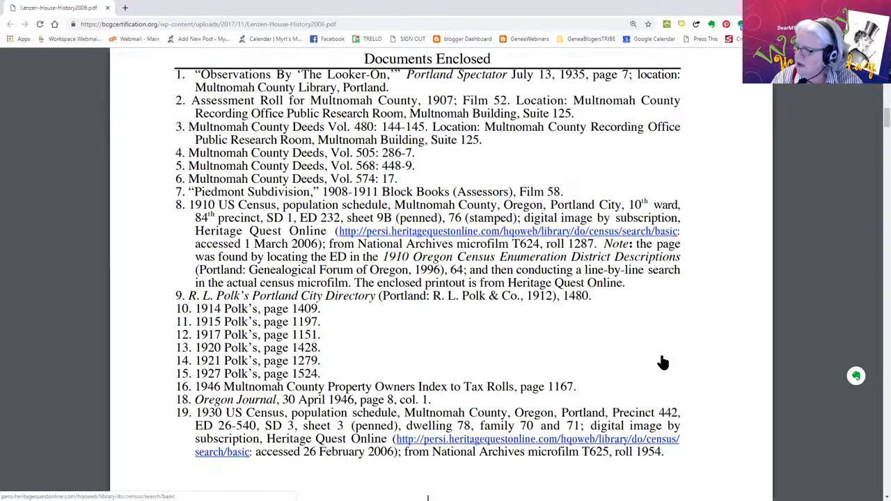
{"action": "double_click", "coordinate": [421, 363]}
{"action": "scroll", "coordinate": [618, 313], "scroll_direction": "up", "scroll_amount": 8}
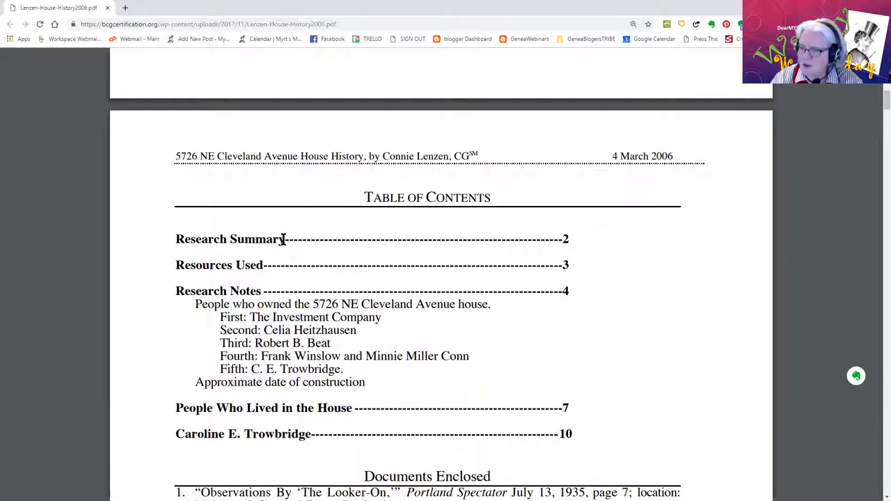
{"action": "left_click_drag", "start_coordinate": [284, 239], "coordinate": [175, 239]}
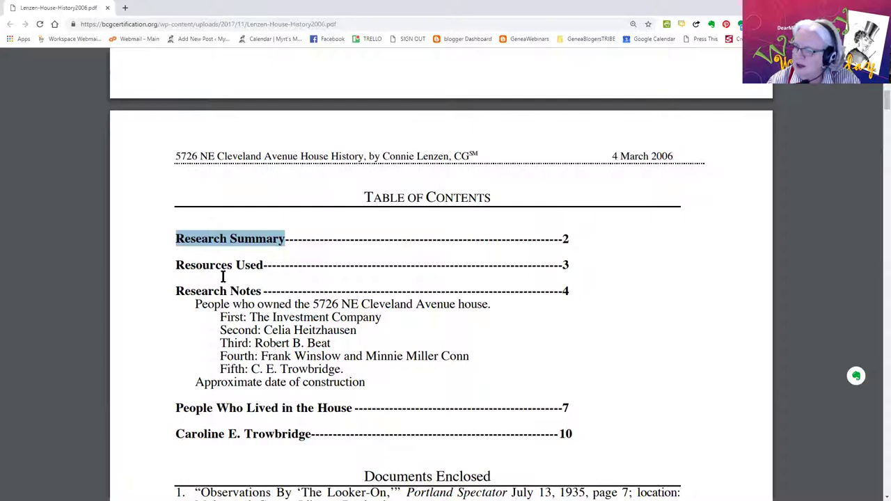
{"action": "left_click_drag", "start_coordinate": [261, 292], "coordinate": [170, 290]}
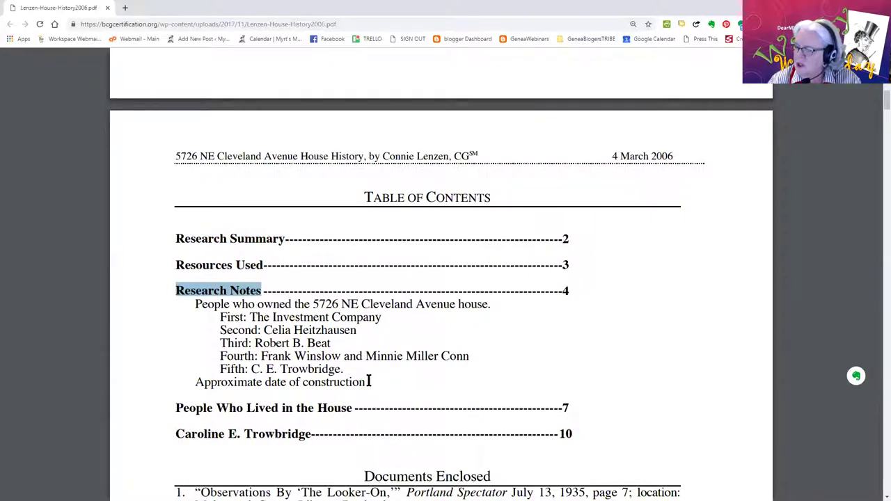
{"action": "left_click_drag", "start_coordinate": [368, 380], "coordinate": [210, 320]}
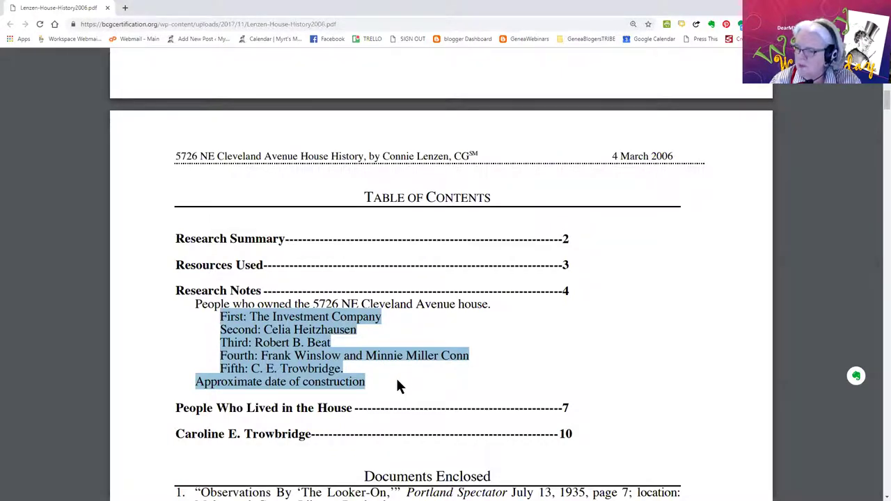
{"action": "left_click_drag", "start_coordinate": [349, 407], "coordinate": [177, 407]}
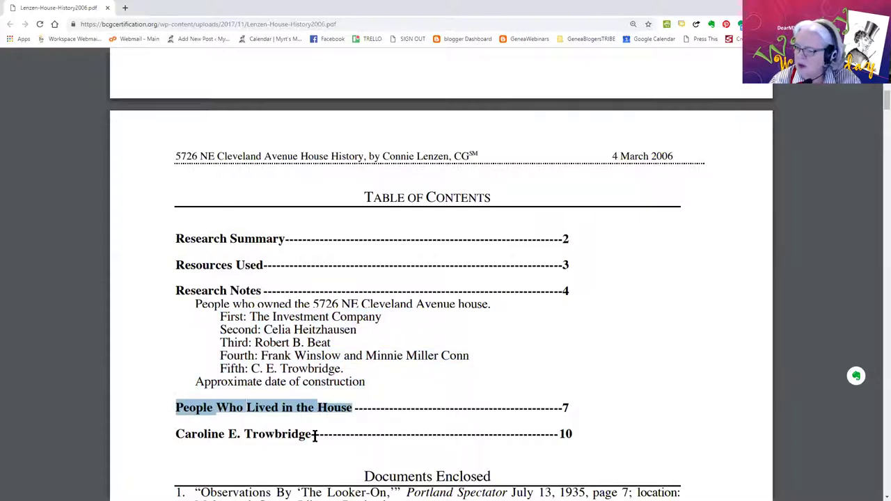
{"action": "left_click_drag", "start_coordinate": [310, 432], "coordinate": [161, 435]}
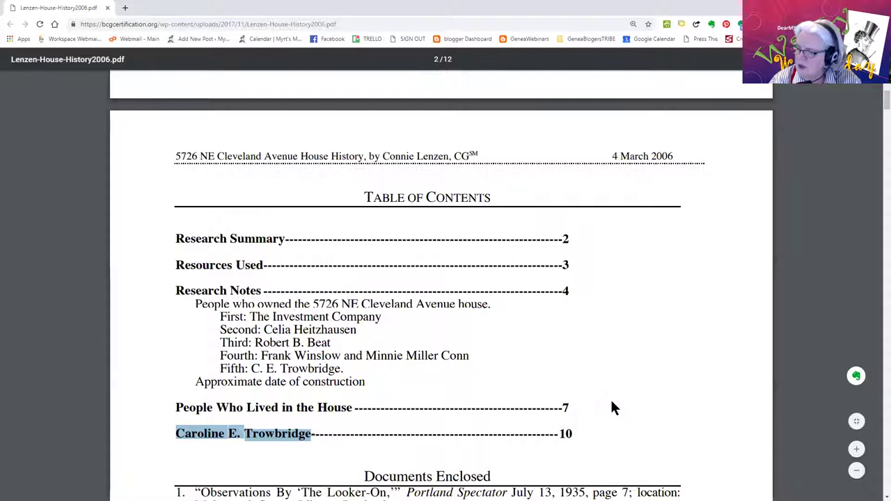
Step: Highlight Polk's directory items 10–15 and Oregon Journal item 18, then jump to page 12 of 12
{"action": "scroll", "coordinate": [611, 402], "scroll_direction": "down", "scroll_amount": 3}
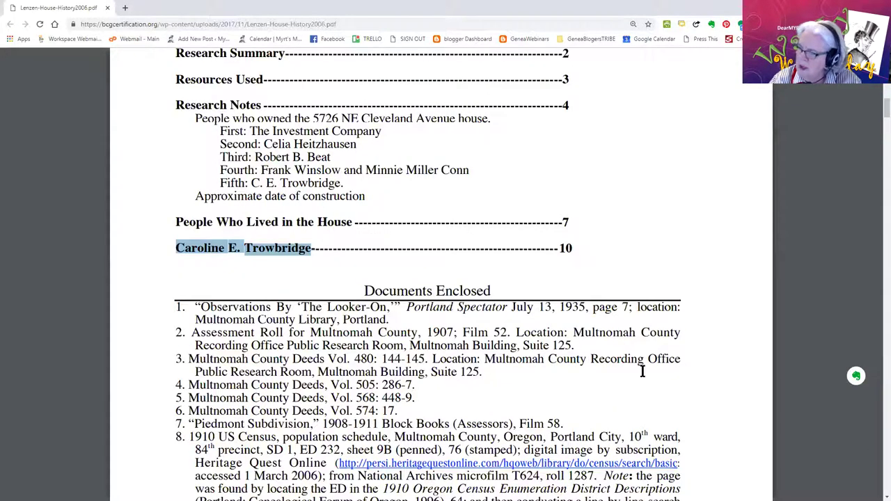
{"action": "scroll", "coordinate": [642, 371], "scroll_direction": "up", "scroll_amount": 3}
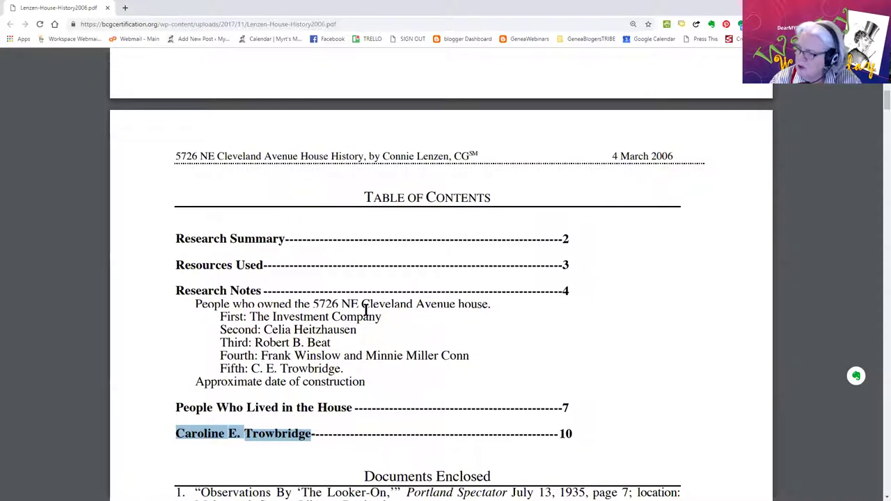
{"action": "scroll", "coordinate": [606, 423], "scroll_direction": "down", "scroll_amount": 4}
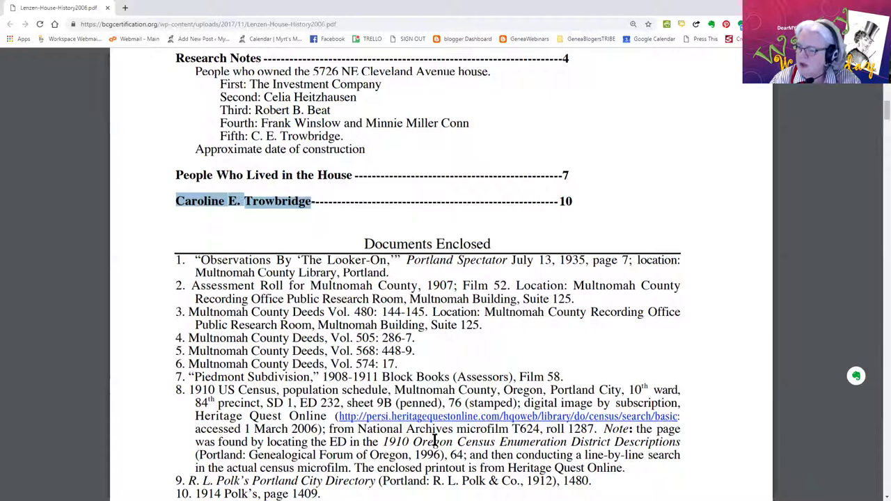
{"action": "scroll", "coordinate": [434, 440], "scroll_direction": "down", "scroll_amount": 1}
{"action": "scroll", "coordinate": [434, 440], "scroll_direction": "down", "scroll_amount": 3}
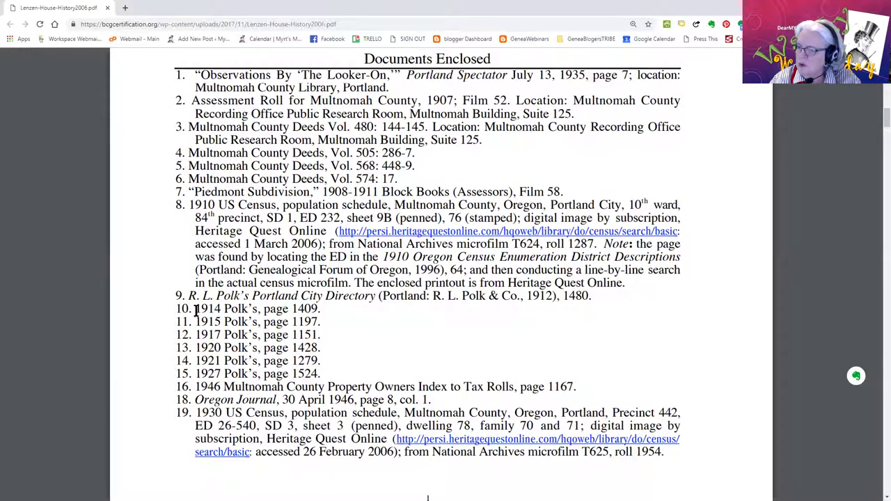
{"action": "left_click_drag", "start_coordinate": [252, 309], "coordinate": [320, 374]}
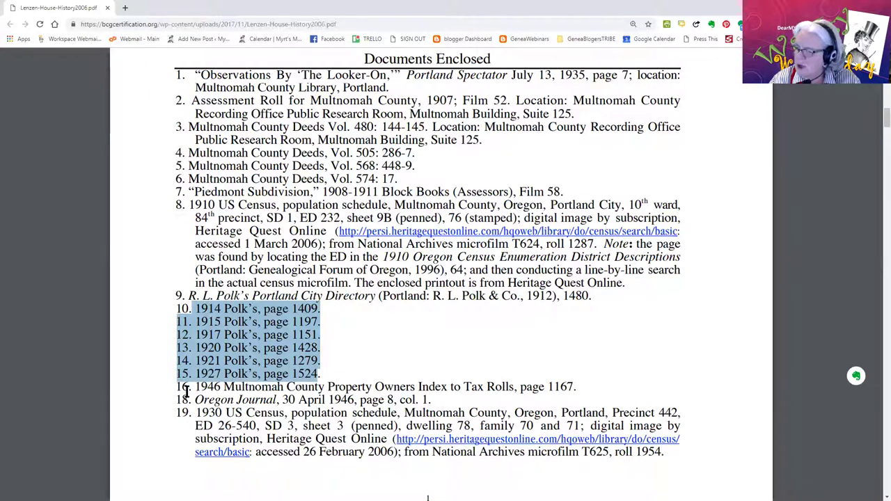
{"action": "left_click_drag", "start_coordinate": [196, 399], "coordinate": [433, 400]}
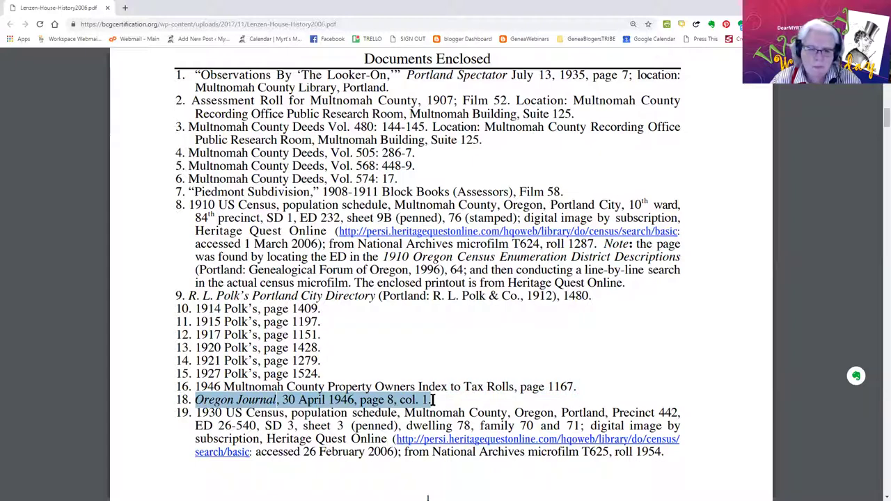
{"action": "scroll", "coordinate": [530, 340], "scroll_direction": "down", "scroll_amount": 3}
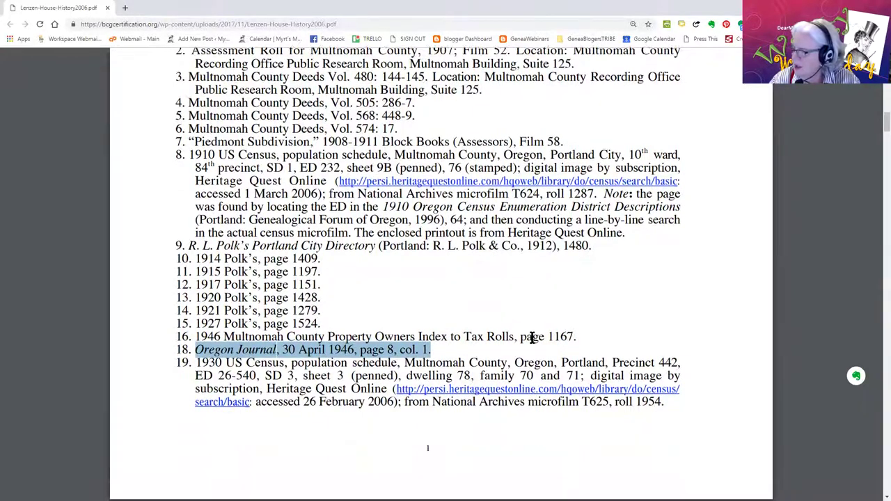
{"action": "left_click_drag", "start_coordinate": [878, 125], "coordinate": [878, 487]}
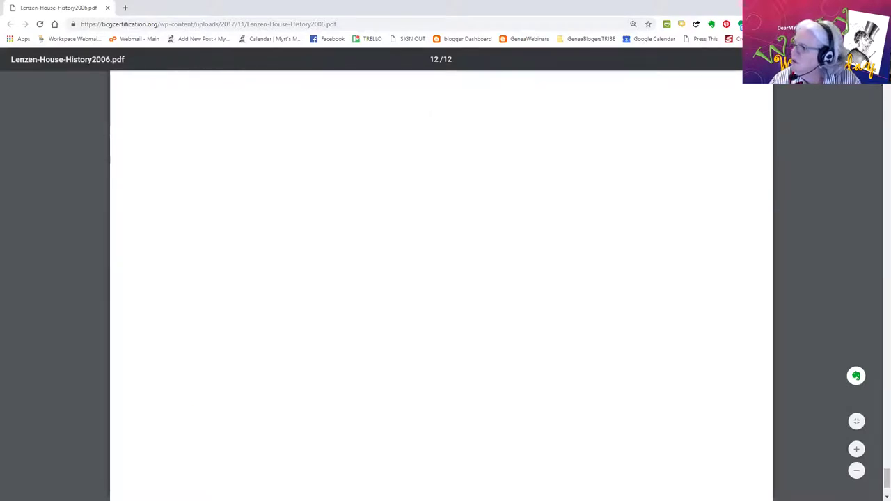
Step: Scroll back up from page 12 to page 8's People Who Lived in the House section
{"action": "scroll", "coordinate": [441, 278], "scroll_direction": "up", "scroll_amount": 10}
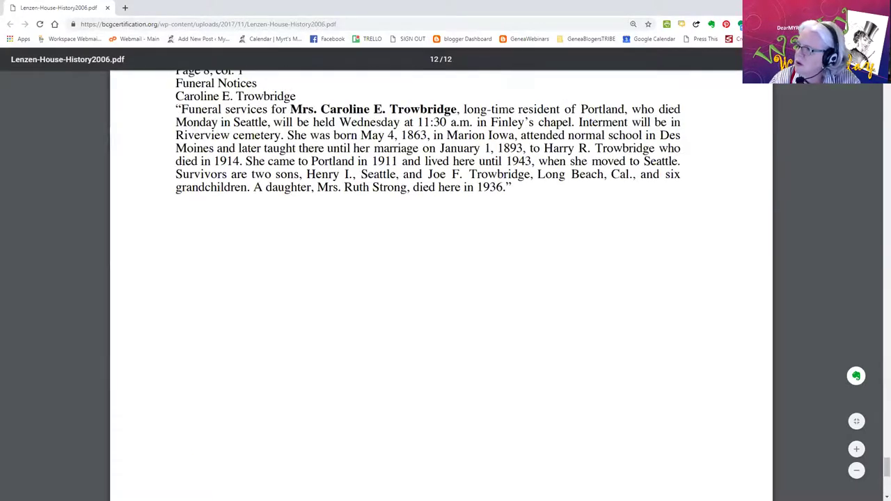
{"action": "scroll", "coordinate": [440, 278], "scroll_direction": "up", "scroll_amount": 10}
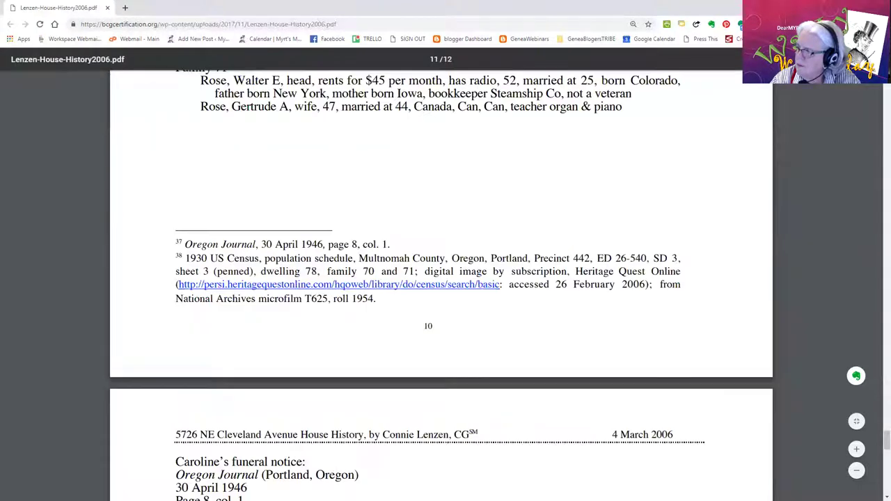
{"action": "scroll", "coordinate": [440, 278], "scroll_direction": "up", "scroll_amount": 10}
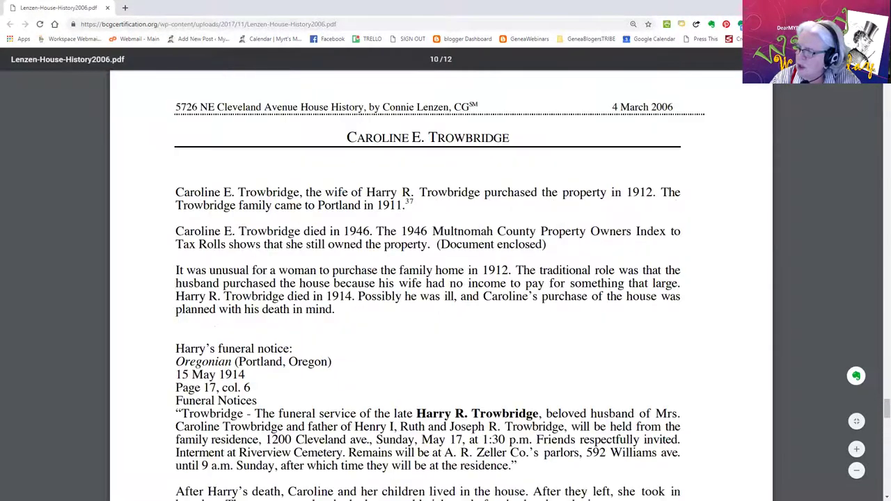
{"action": "scroll", "coordinate": [441, 279], "scroll_direction": "up", "scroll_amount": 10}
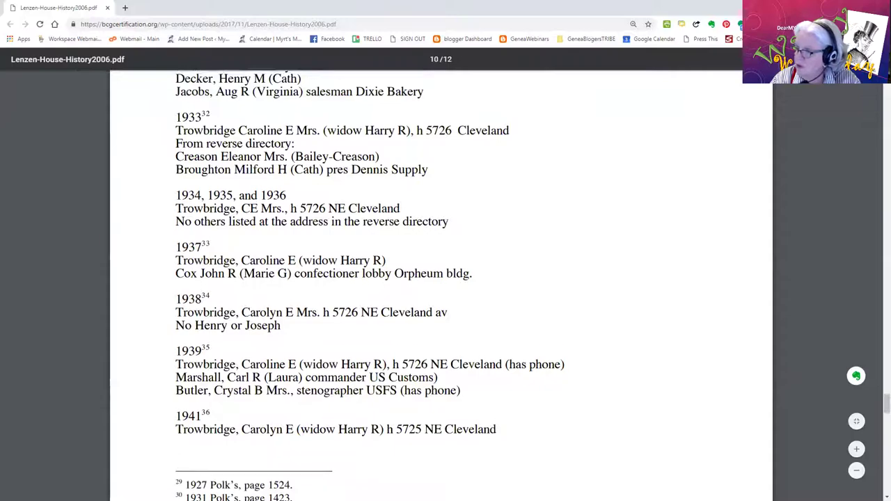
{"action": "scroll", "coordinate": [440, 278], "scroll_direction": "up", "scroll_amount": 10}
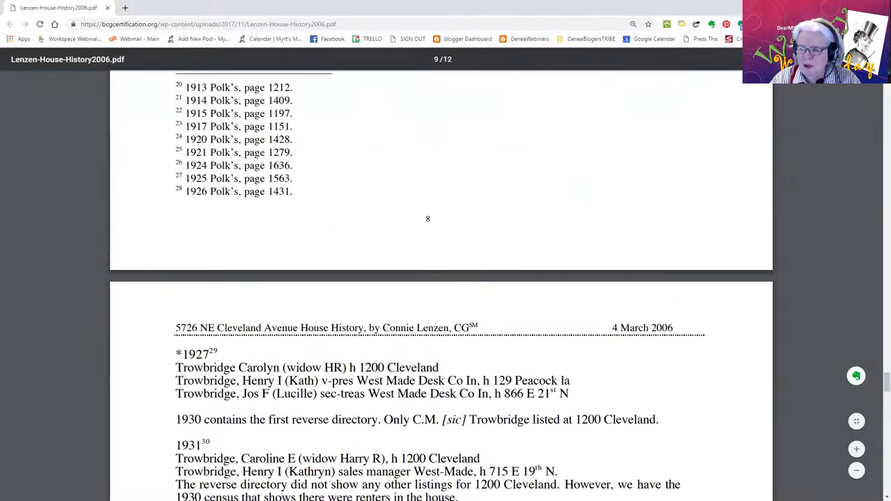
{"action": "scroll", "coordinate": [440, 279], "scroll_direction": "up", "scroll_amount": 10}
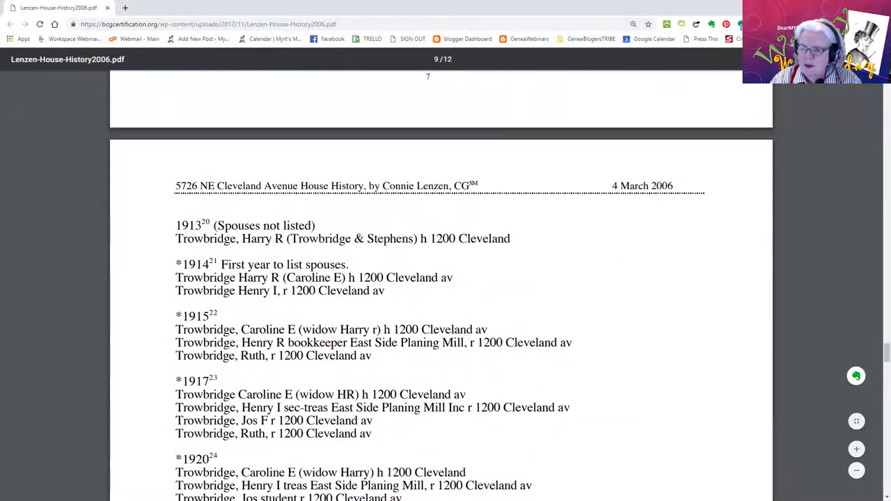
{"action": "scroll", "coordinate": [440, 278], "scroll_direction": "up", "scroll_amount": 10}
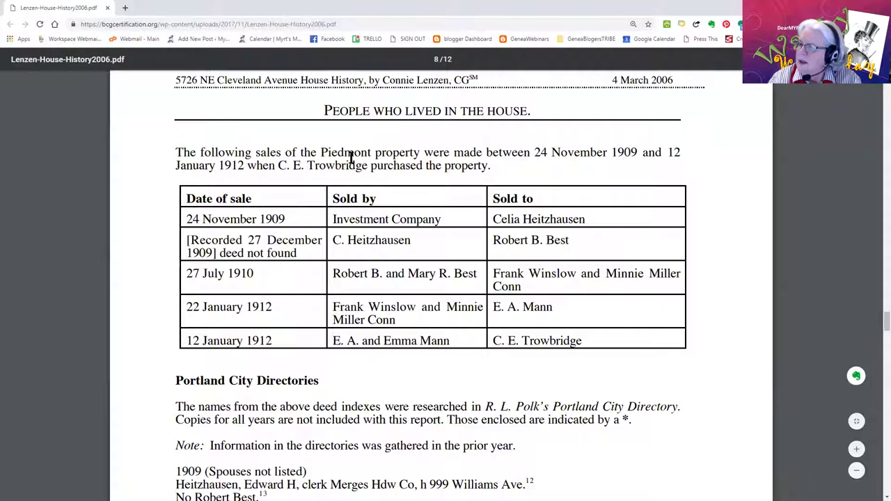
Step: Highlight the People Who Lived in the House heading and the 1909–1912 sales table rows
{"action": "left_click_drag", "start_coordinate": [320, 111], "coordinate": [539, 114]}
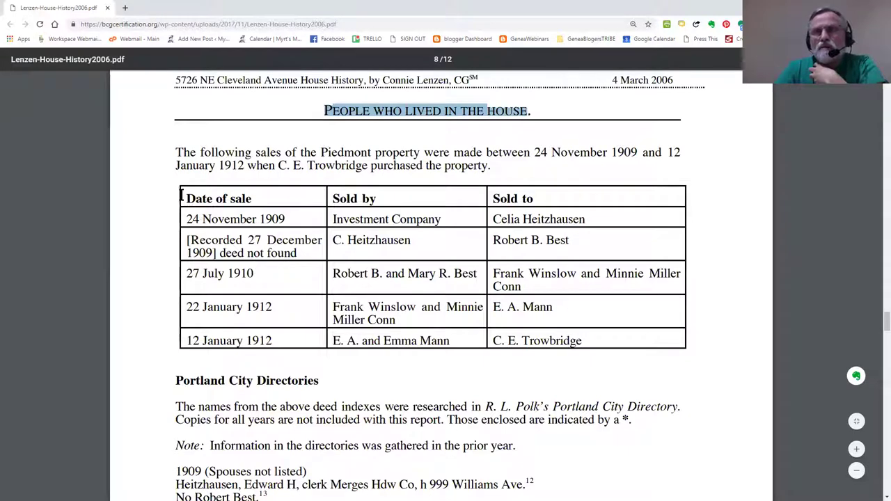
{"action": "left_click_drag", "start_coordinate": [187, 197], "coordinate": [578, 346]}
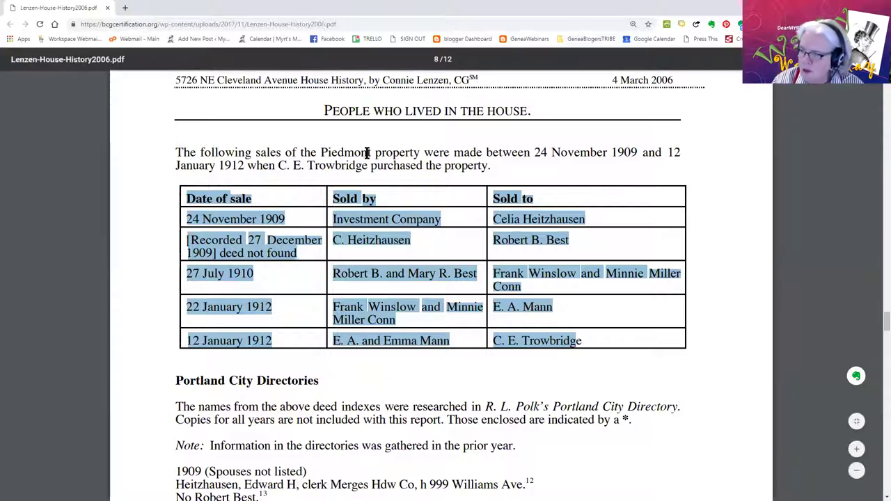
Step: Highlight the sales table's column headings and the 27 December 1909 deed-not-found entry
{"action": "left_click", "coordinate": [347, 200]}
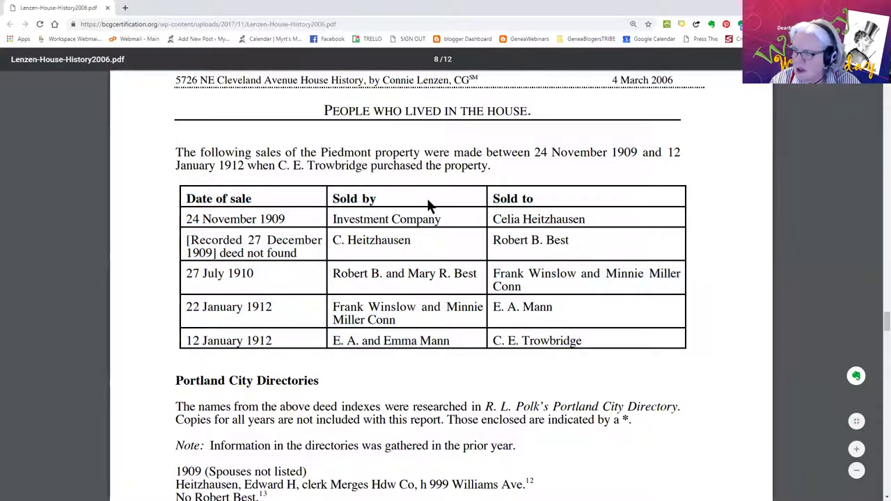
{"action": "left_click_drag", "start_coordinate": [189, 197], "coordinate": [552, 202]}
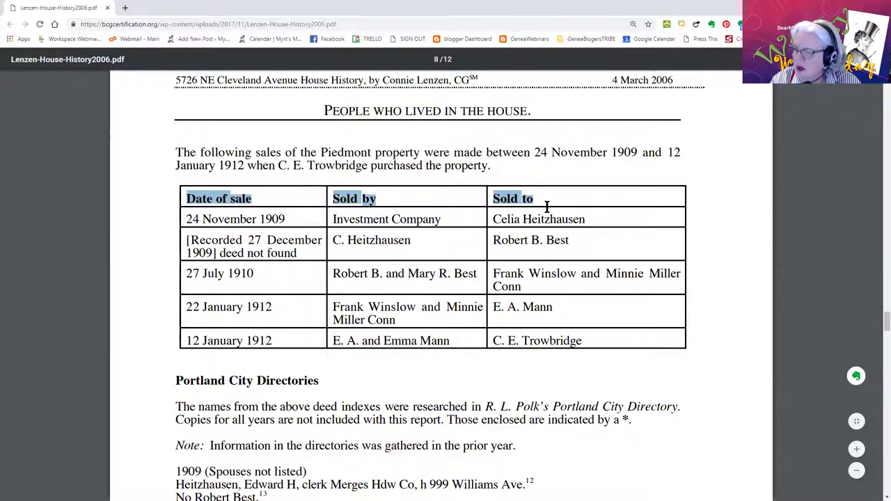
{"action": "left_click_drag", "start_coordinate": [301, 254], "coordinate": [183, 244]}
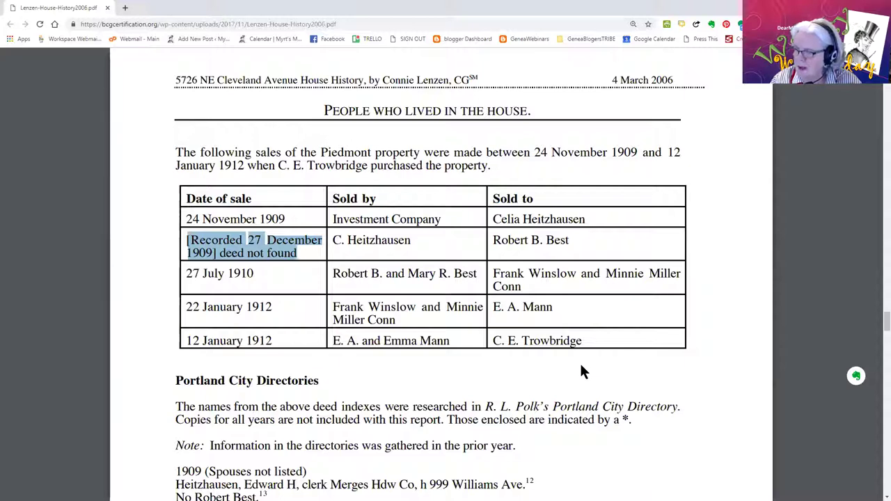
Step: Scroll through the Portland City Directories listings for 1909–1912 and back up
{"action": "scroll", "coordinate": [581, 369], "scroll_direction": "down", "scroll_amount": 3}
{"action": "scroll", "coordinate": [581, 371], "scroll_direction": "down", "scroll_amount": 2}
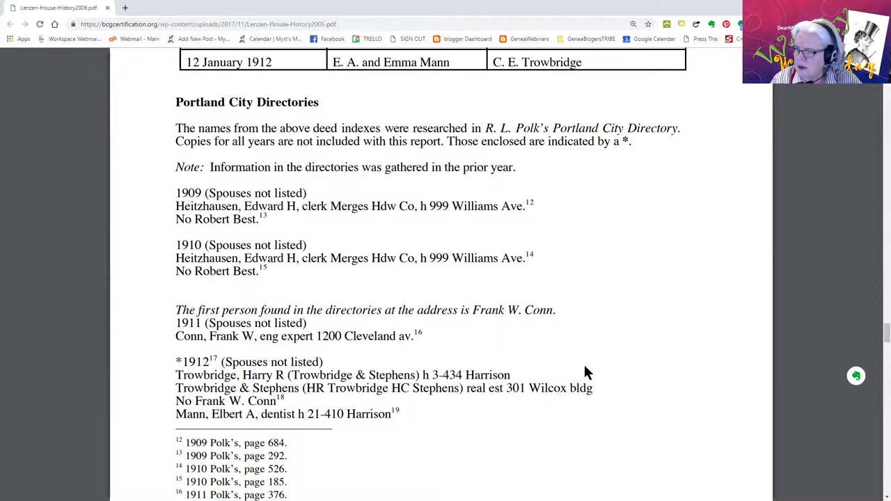
{"action": "scroll", "coordinate": [585, 367], "scroll_direction": "down", "scroll_amount": 2}
{"action": "scroll", "coordinate": [585, 373], "scroll_direction": "down", "scroll_amount": 2}
{"action": "scroll", "coordinate": [583, 371], "scroll_direction": "up", "scroll_amount": 6}
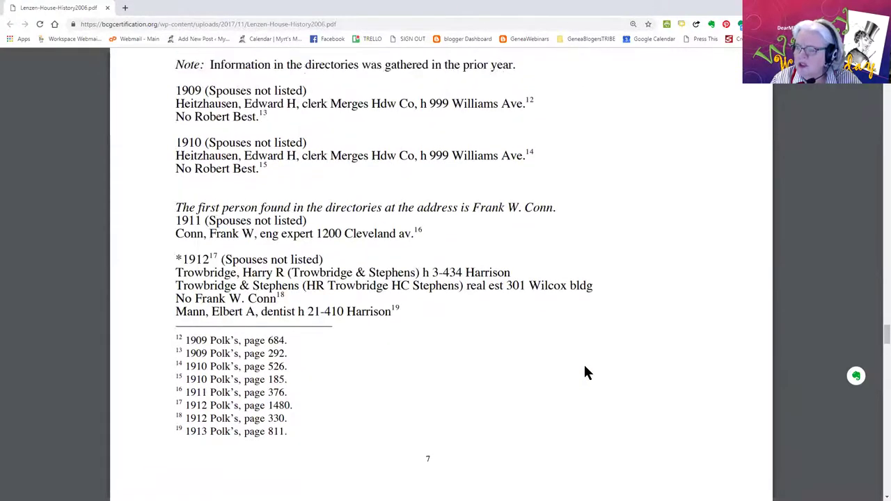
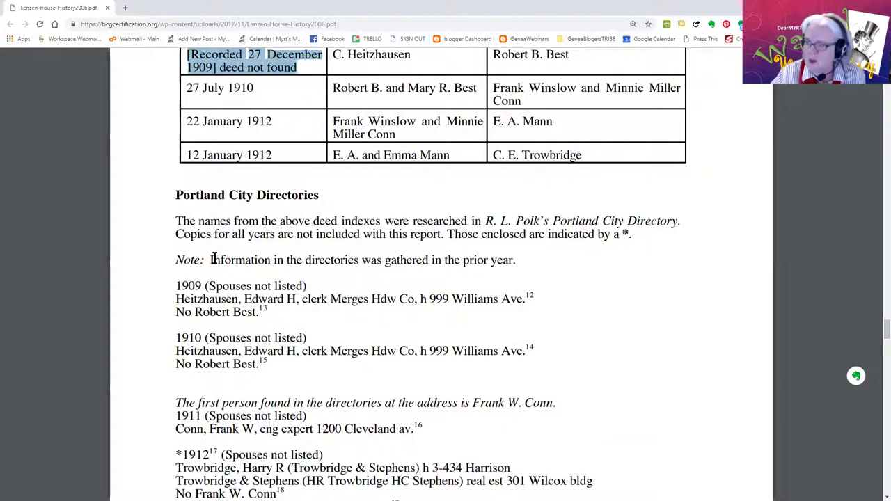
Step: Scroll down the PDF's city directory entries to the page 12 funeral notice
{"action": "scroll", "coordinate": [531, 287], "scroll_direction": "down", "scroll_amount": 8}
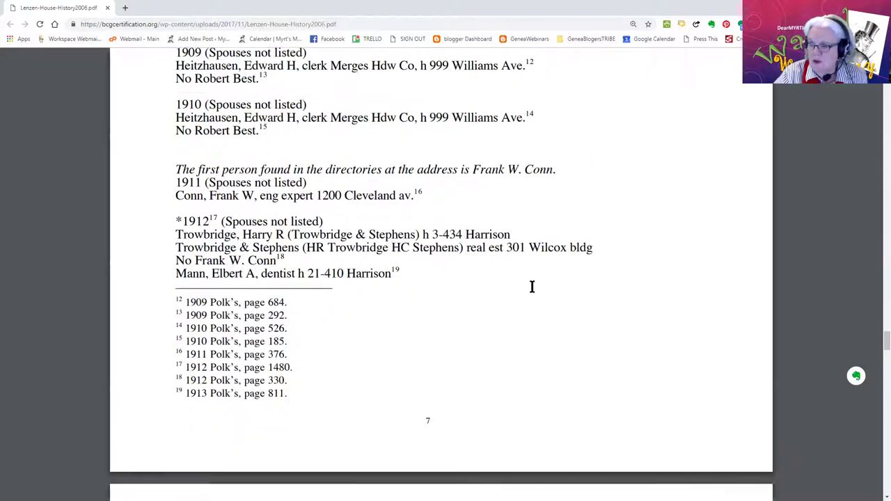
{"action": "scroll", "coordinate": [533, 288], "scroll_direction": "down", "scroll_amount": 3}
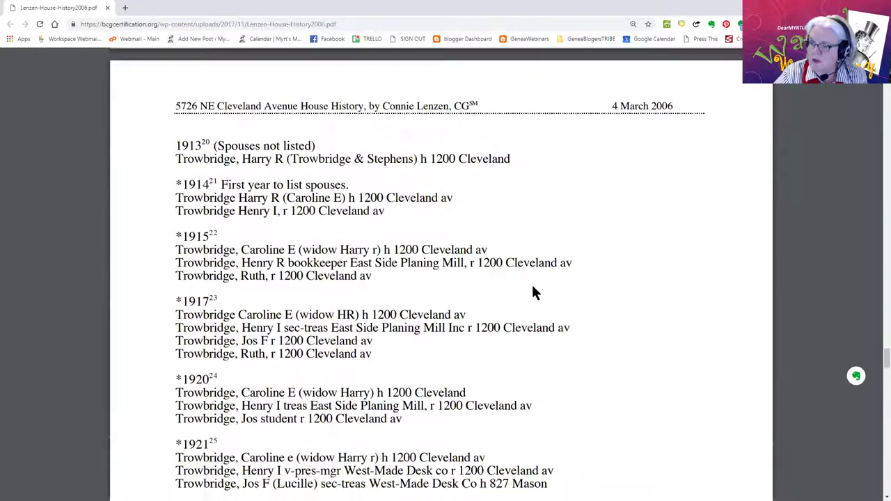
{"action": "scroll", "coordinate": [533, 287], "scroll_direction": "down", "scroll_amount": 6}
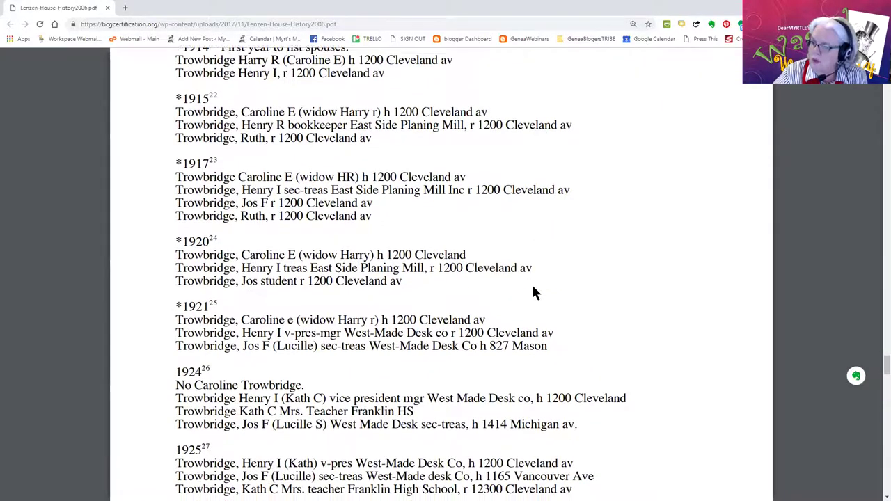
{"action": "scroll", "coordinate": [532, 292], "scroll_direction": "down", "scroll_amount": 2}
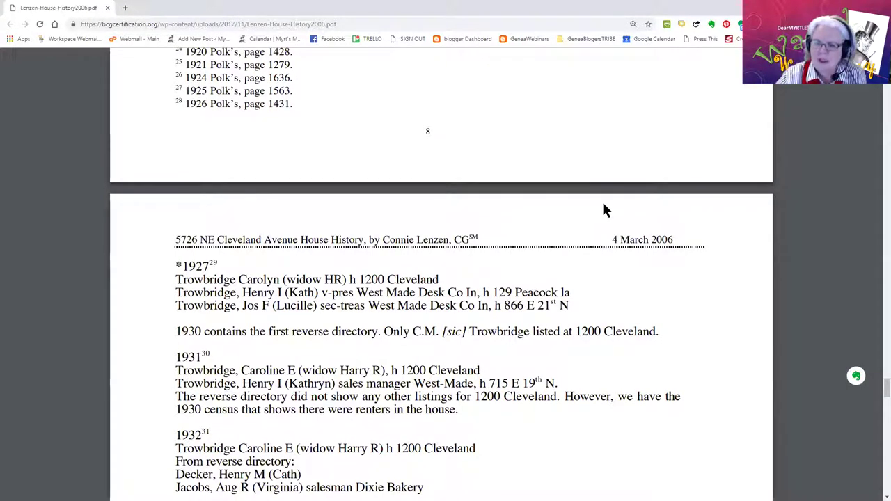
{"action": "scroll", "coordinate": [574, 229], "scroll_direction": "down", "scroll_amount": 10}
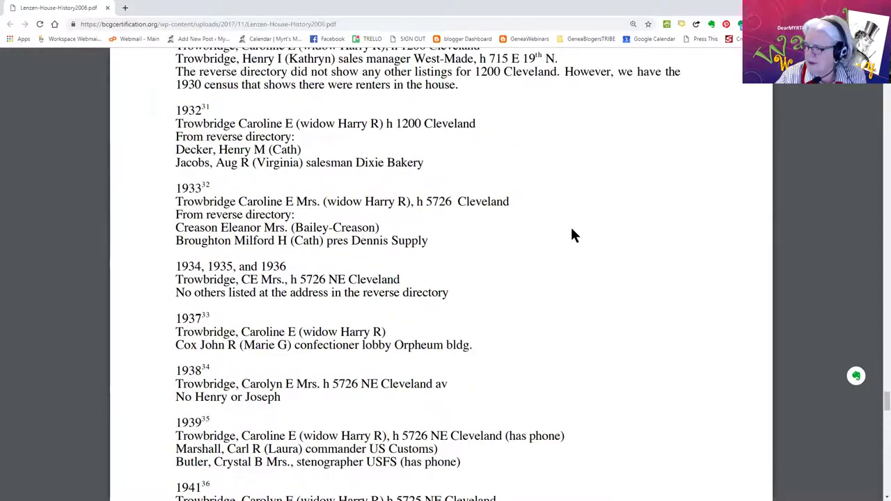
{"action": "scroll", "coordinate": [569, 235], "scroll_direction": "down", "scroll_amount": 5}
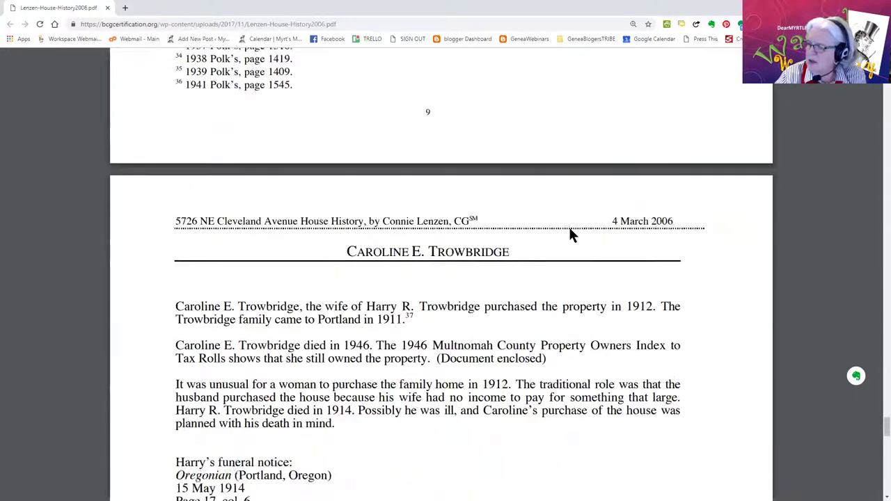
{"action": "scroll", "coordinate": [569, 235], "scroll_direction": "down", "scroll_amount": 9}
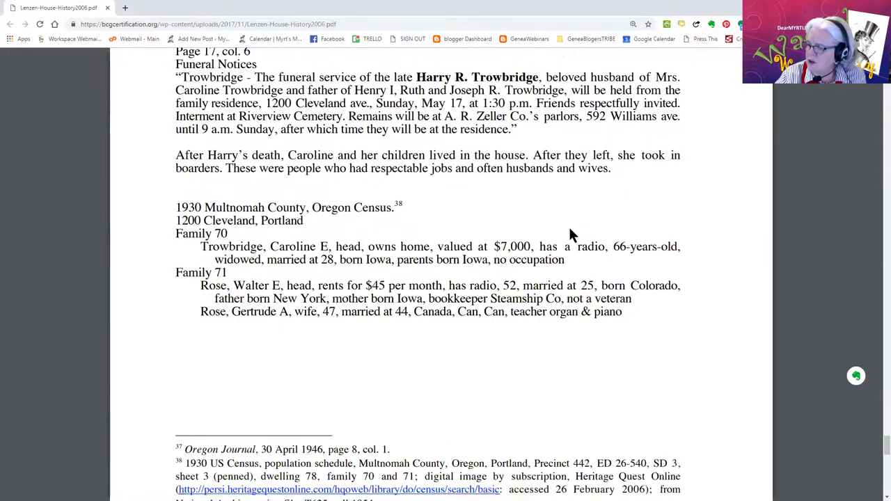
{"action": "scroll", "coordinate": [569, 235], "scroll_direction": "down", "scroll_amount": 6}
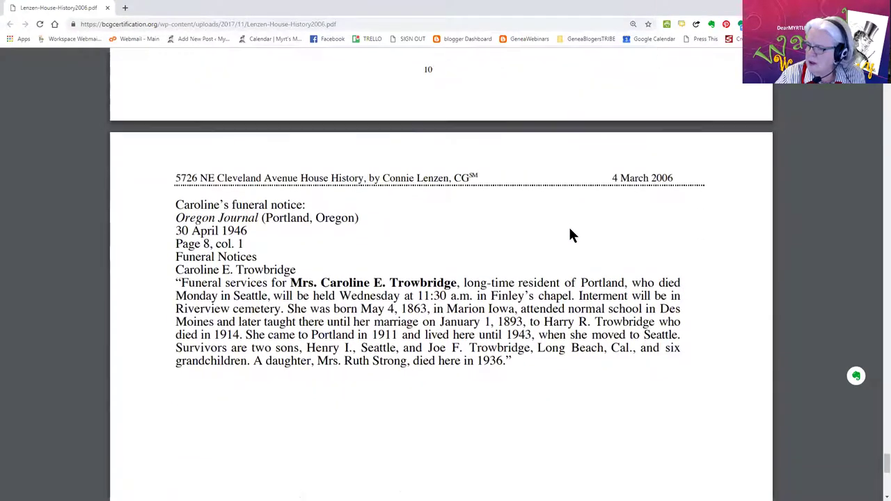
{"action": "scroll", "coordinate": [570, 235], "scroll_direction": "down", "scroll_amount": 1}
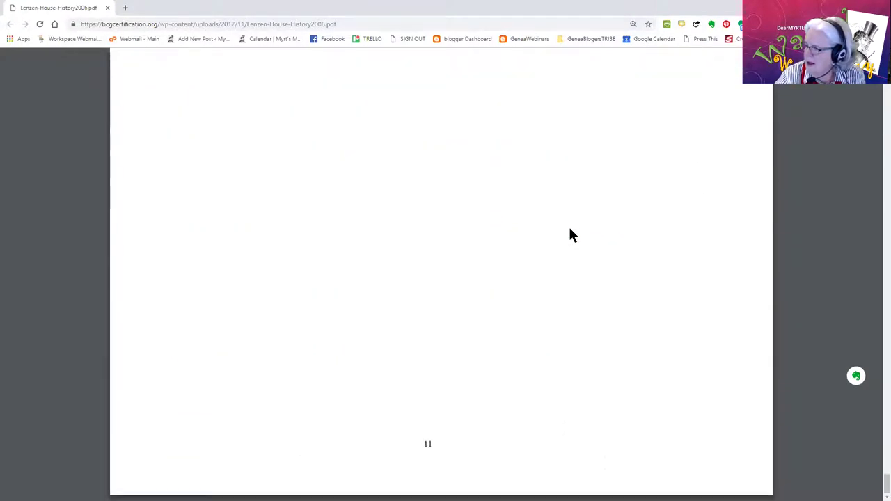
{"action": "scroll", "coordinate": [578, 226], "scroll_direction": "up", "scroll_amount": 3}
{"action": "scroll", "coordinate": [576, 223], "scroll_direction": "up", "scroll_amount": 8}
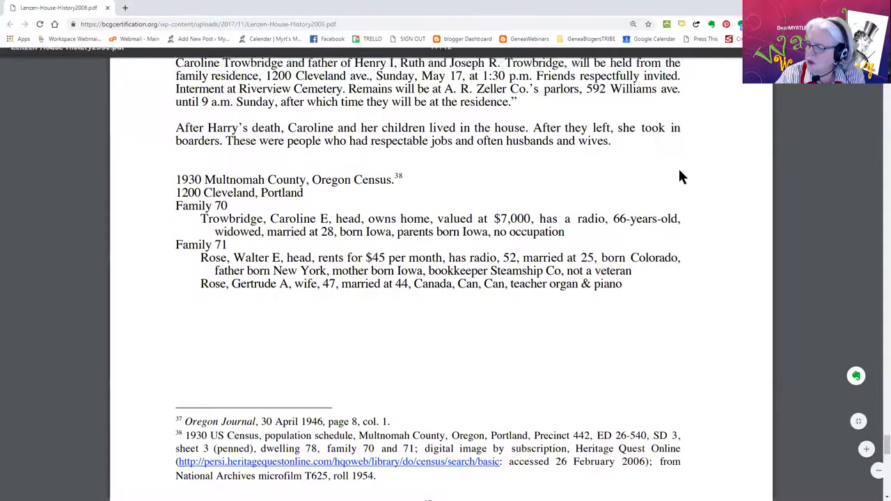
{"action": "scroll", "coordinate": [528, 322], "scroll_direction": "down", "scroll_amount": 5}
{"action": "scroll", "coordinate": [526, 324], "scroll_direction": "down", "scroll_amount": 1}
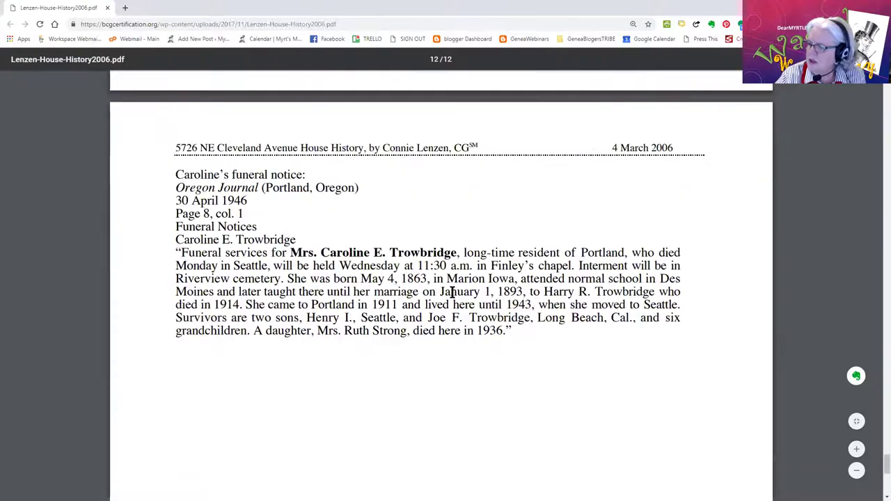
{"action": "left_click_drag", "start_coordinate": [460, 252], "coordinate": [318, 252]}
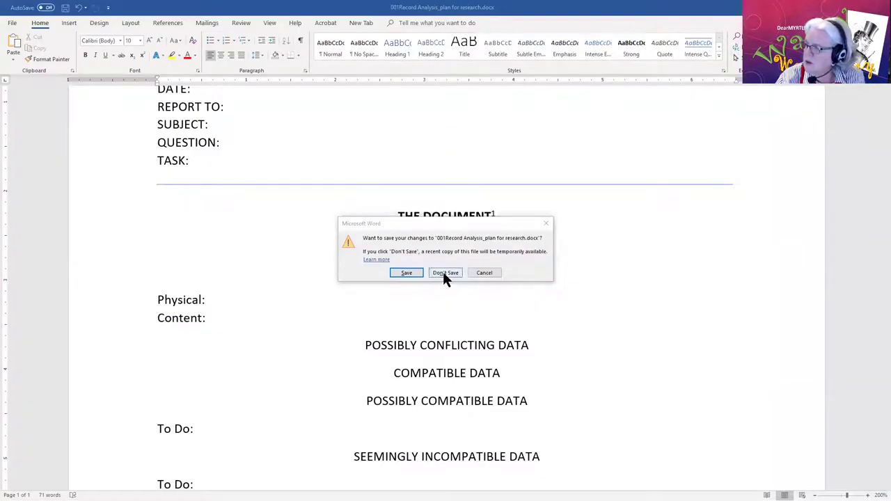
Step: Save and close '001Record Analysis_plan for research.docx', returning to '002 House History Example'
{"action": "left_click", "coordinate": [408, 273]}
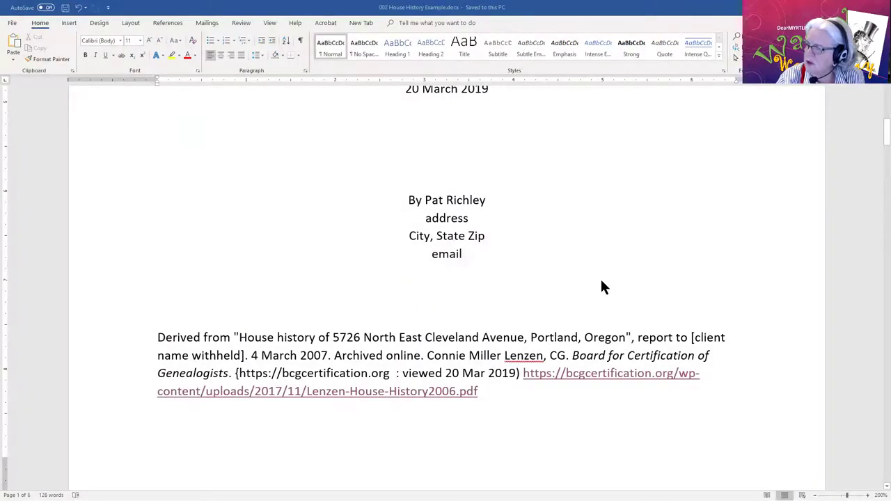
Step: Enter page 3 after Research Summary's dot leader, then select the Documents Enclosed heading
{"action": "scroll", "coordinate": [602, 281], "scroll_direction": "up", "scroll_amount": 6}
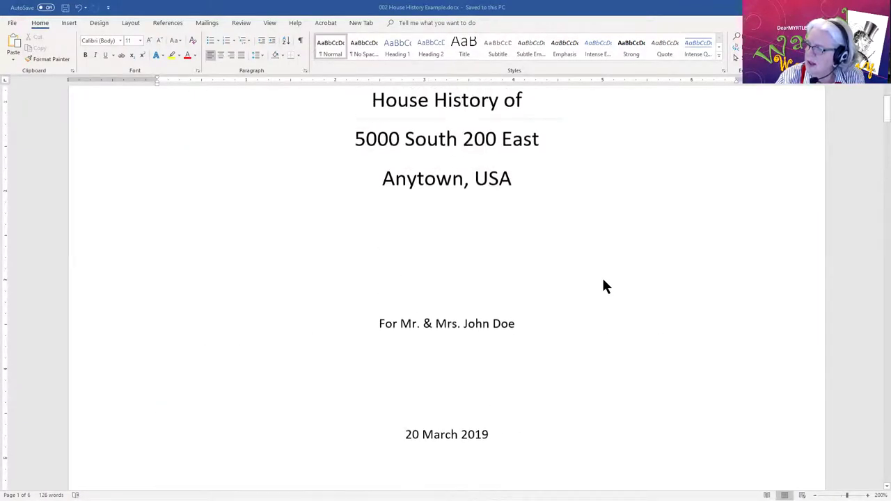
{"action": "scroll", "coordinate": [604, 281], "scroll_direction": "down", "scroll_amount": 7}
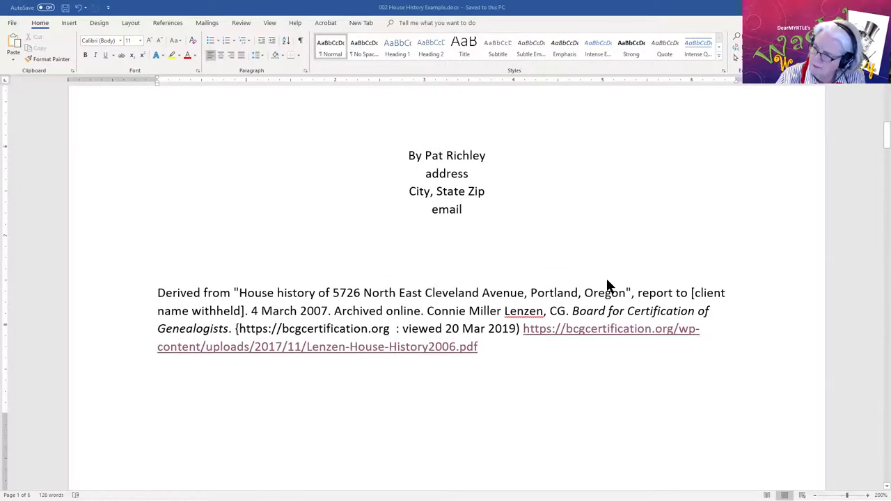
{"action": "scroll", "coordinate": [607, 285], "scroll_direction": "down", "scroll_amount": 5}
{"action": "scroll", "coordinate": [607, 285], "scroll_direction": "down", "scroll_amount": 3}
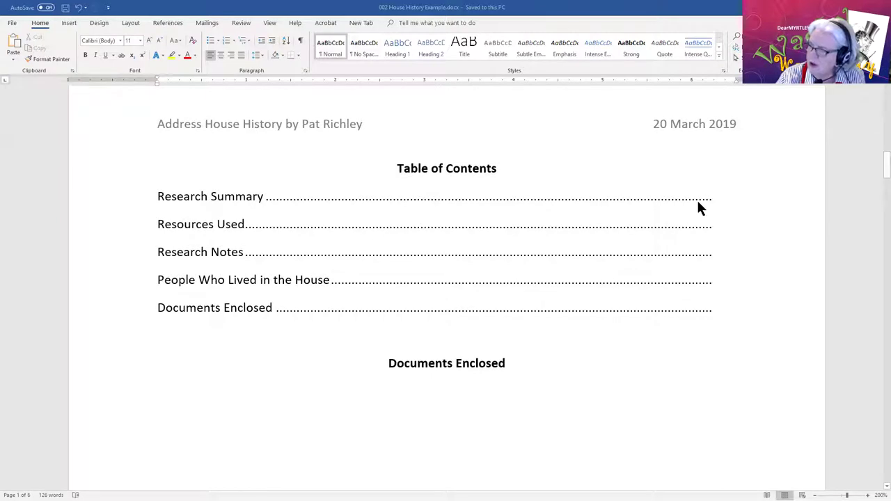
{"action": "left_click", "coordinate": [714, 198]}
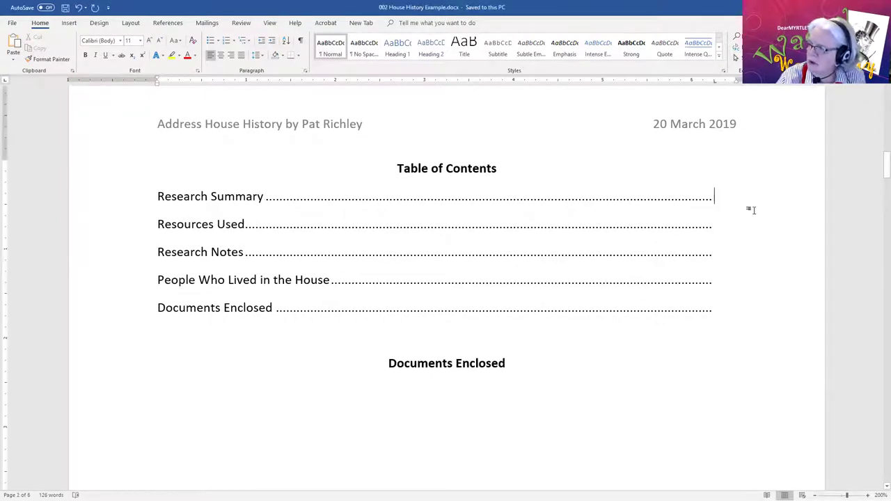
{"action": "type", "text": "pa"}
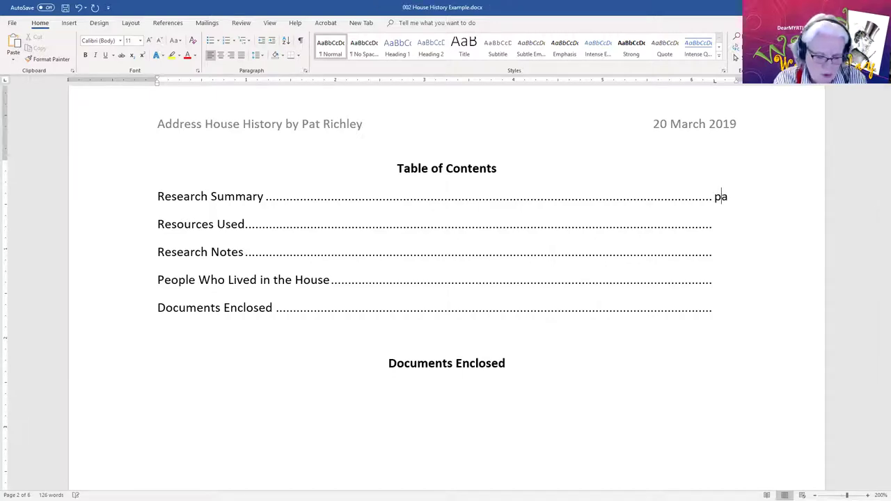
{"action": "type", "text": "ge 3"}
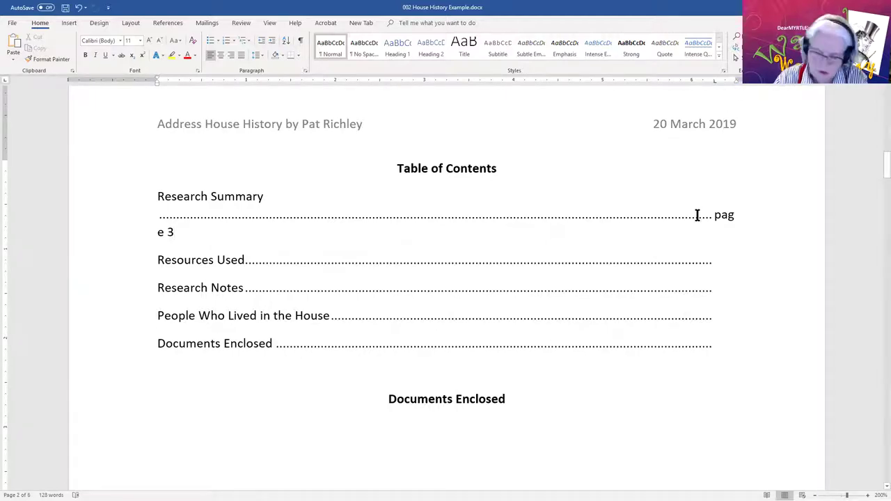
{"action": "key", "text": "BackSpace"}
{"action": "key", "text": "BackSpace"}
{"action": "key", "text": "BackSpace"}
{"action": "key", "text": "BackSpace"}
{"action": "key", "text": "BackSpace"}
{"action": "key", "text": "BackSpace"}
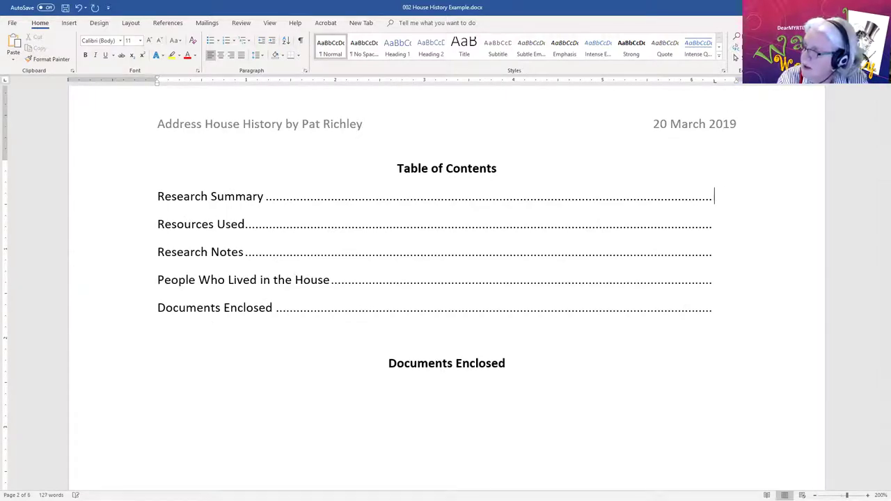
{"action": "type", "text": "3"}
{"action": "left_click", "coordinate": [721, 229]}
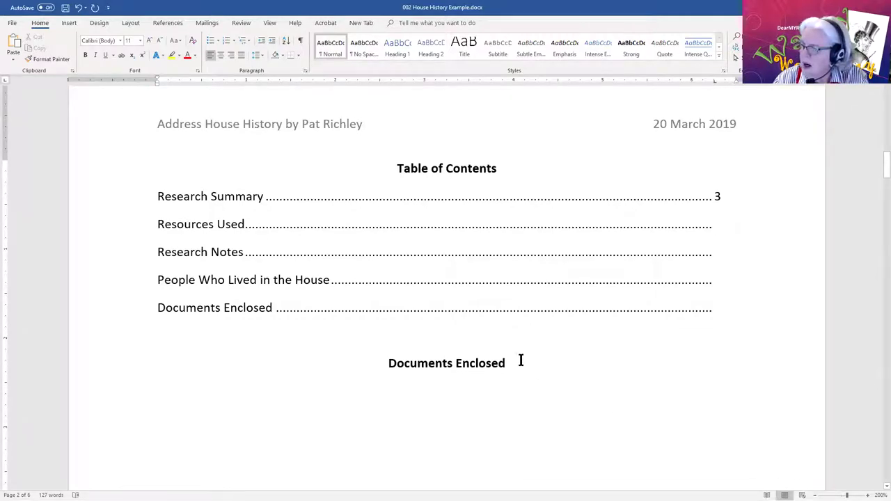
{"action": "triple_click", "coordinate": [566, 362]}
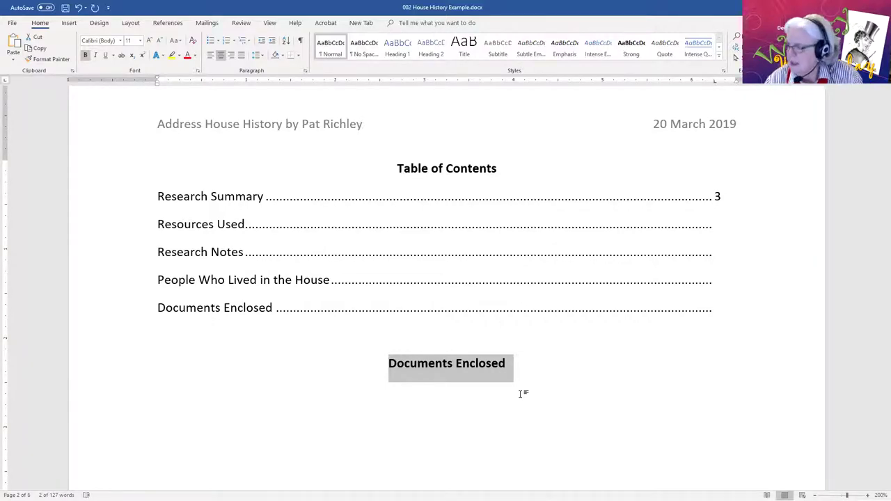
Step: On page 3, select the Subject, Report To and Objective labels, then the Authorization: line
{"action": "scroll", "coordinate": [555, 352], "scroll_direction": "down", "scroll_amount": 5}
{"action": "scroll", "coordinate": [555, 352], "scroll_direction": "down", "scroll_amount": 5}
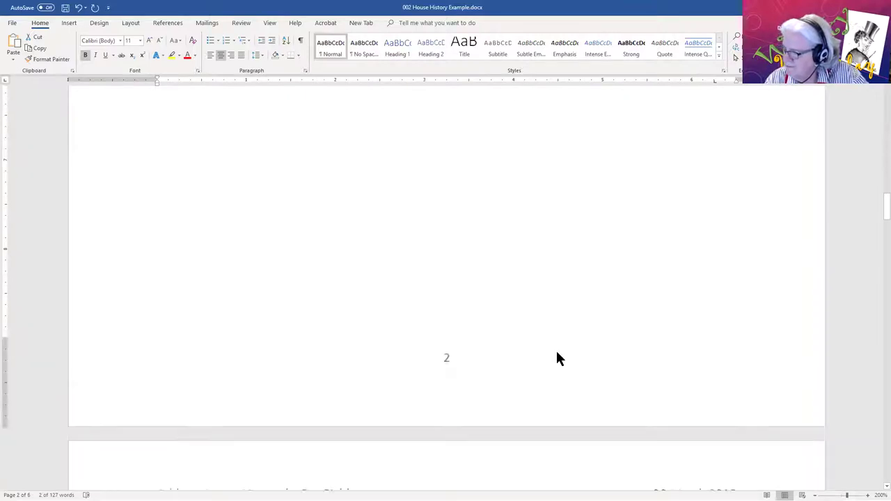
{"action": "scroll", "coordinate": [555, 352], "scroll_direction": "down", "scroll_amount": 3}
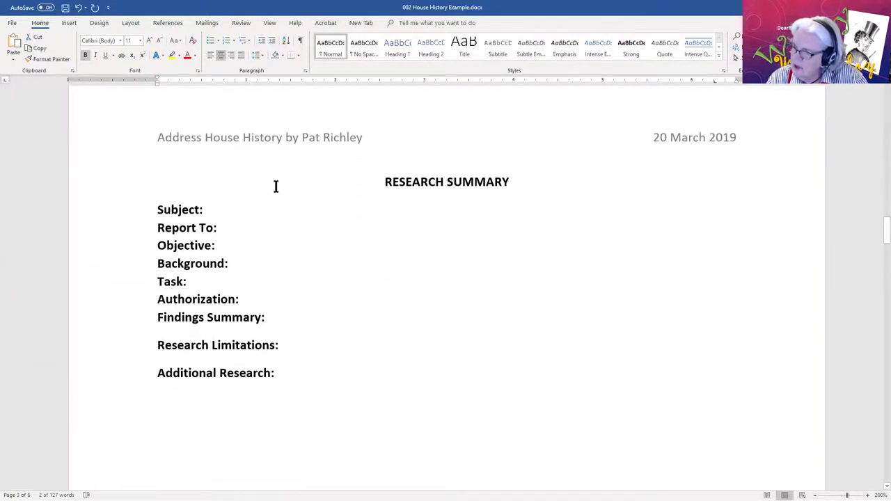
{"action": "left_click", "coordinate": [158, 210]}
{"action": "left_click_drag", "start_coordinate": [195, 222], "coordinate": [151, 263]}
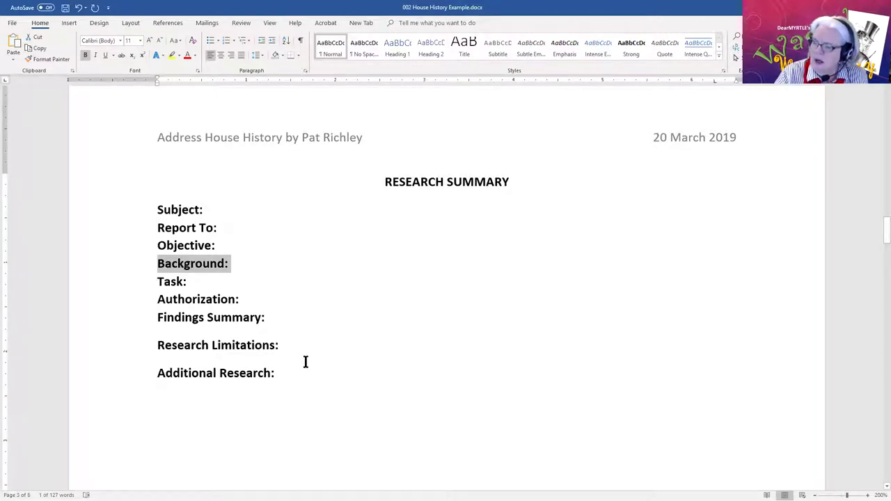
{"action": "scroll", "coordinate": [304, 360], "scroll_direction": "down", "scroll_amount": 1}
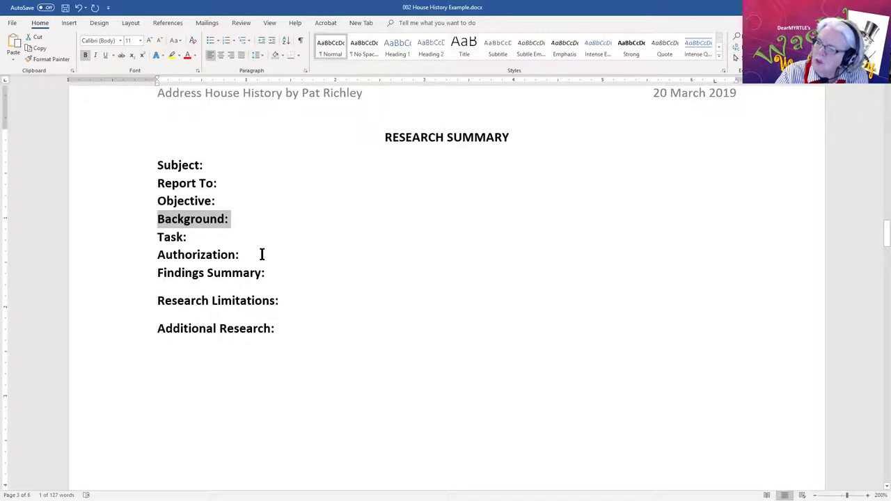
{"action": "left_click_drag", "start_coordinate": [263, 255], "coordinate": [163, 255]}
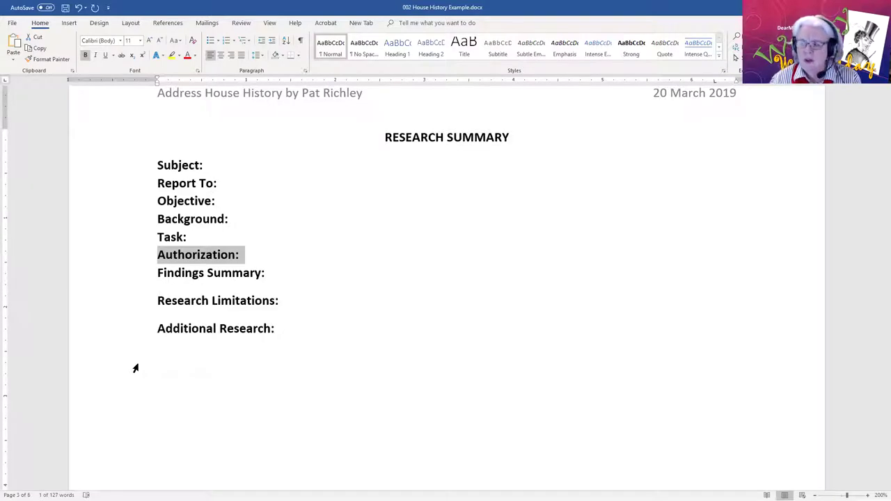
Step: Apply yellow highlight to 'Authorization:' and select the Research Limitations: heading
{"action": "left_click", "coordinate": [171, 55]}
{"action": "key", "text": "Left"}
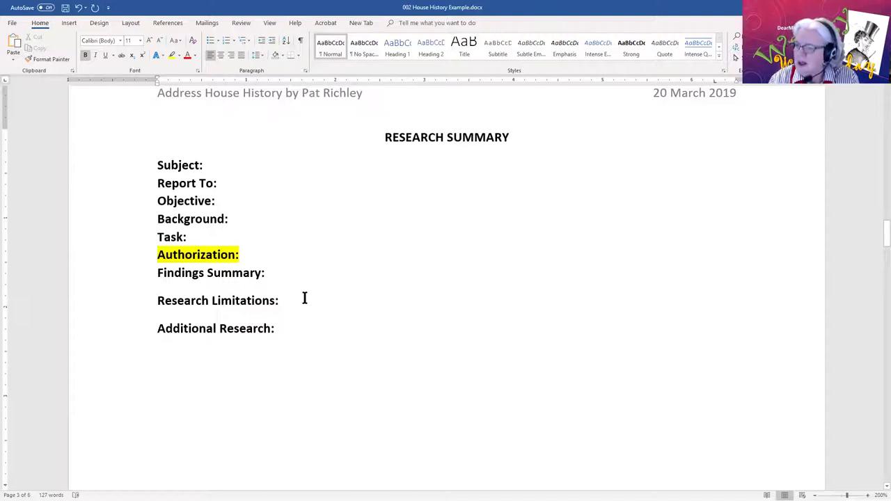
{"action": "triple_click", "coordinate": [160, 301]}
{"action": "left_click_drag", "start_coordinate": [160, 300], "coordinate": [261, 319]}
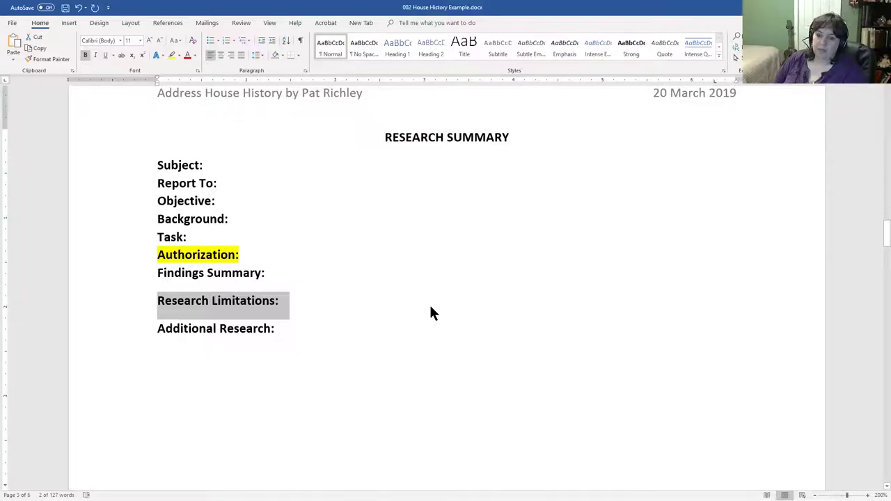
Step: Review the Research Notes pages, selecting the bracketed table placeholder and sample lines
{"action": "scroll", "coordinate": [431, 307], "scroll_direction": "up", "scroll_amount": 2}
{"action": "scroll", "coordinate": [430, 307], "scroll_direction": "down", "scroll_amount": 12}
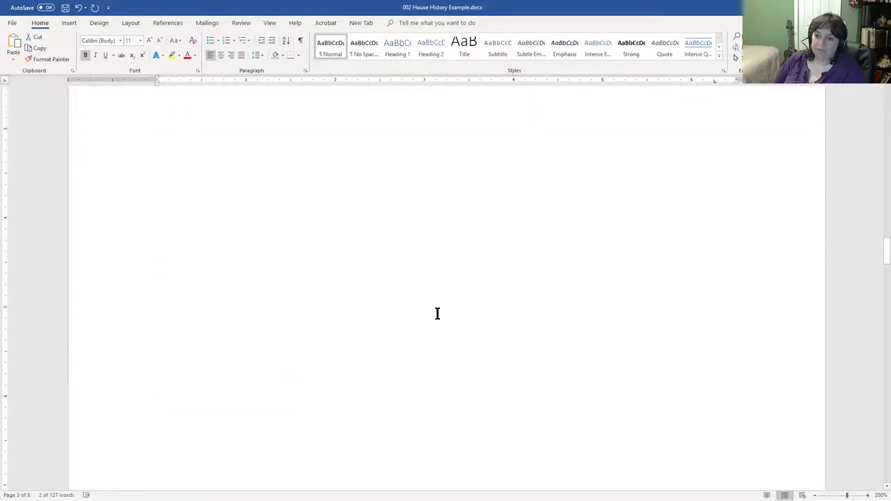
{"action": "scroll", "coordinate": [437, 313], "scroll_direction": "down", "scroll_amount": 10}
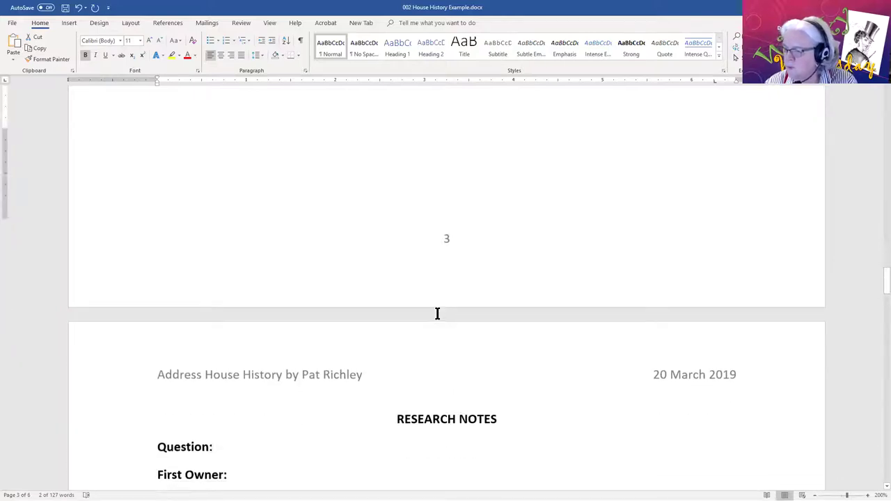
{"action": "scroll", "coordinate": [437, 313], "scroll_direction": "down", "scroll_amount": 2}
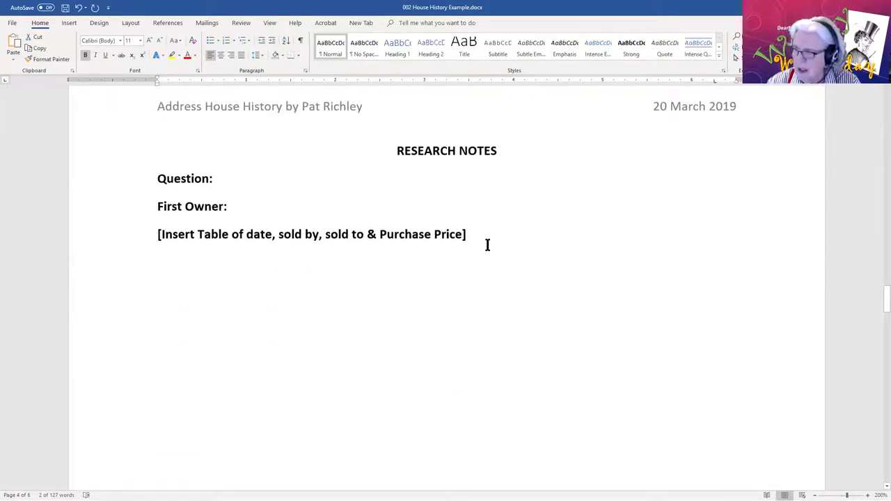
{"action": "left_click_drag", "start_coordinate": [487, 243], "coordinate": [145, 238]}
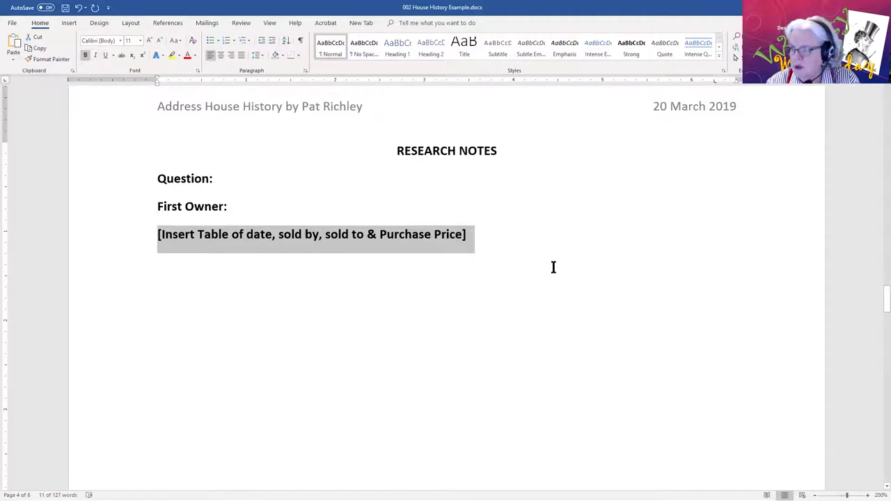
{"action": "scroll", "coordinate": [553, 268], "scroll_direction": "down", "scroll_amount": 10}
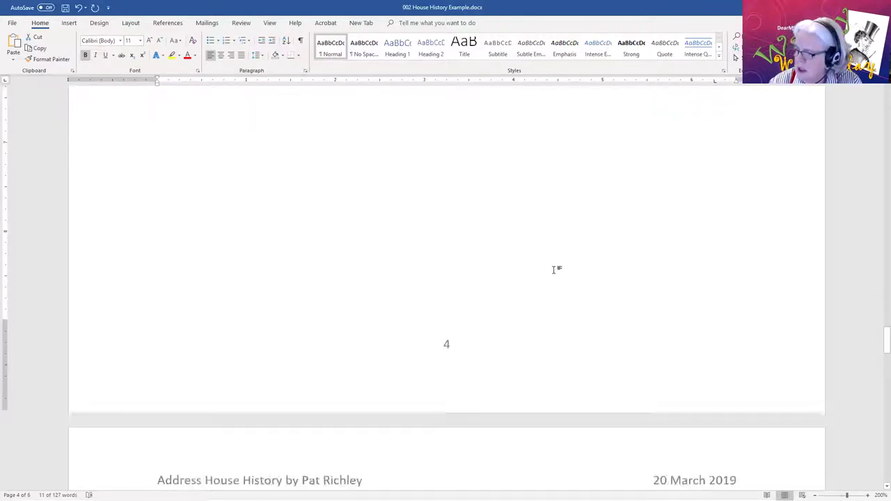
{"action": "scroll", "coordinate": [553, 270], "scroll_direction": "down", "scroll_amount": 3}
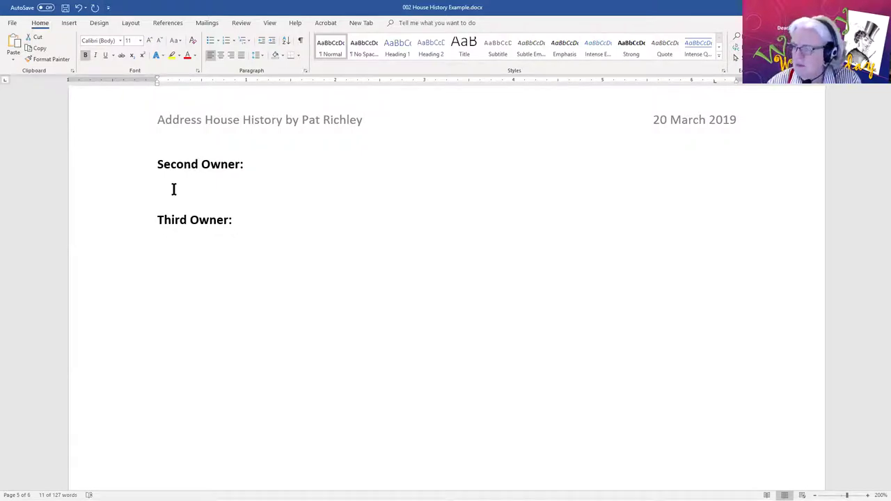
{"action": "scroll", "coordinate": [285, 230], "scroll_direction": "down", "scroll_amount": 5}
{"action": "scroll", "coordinate": [291, 239], "scroll_direction": "down", "scroll_amount": 8}
{"action": "scroll", "coordinate": [291, 234], "scroll_direction": "up", "scroll_amount": 5}
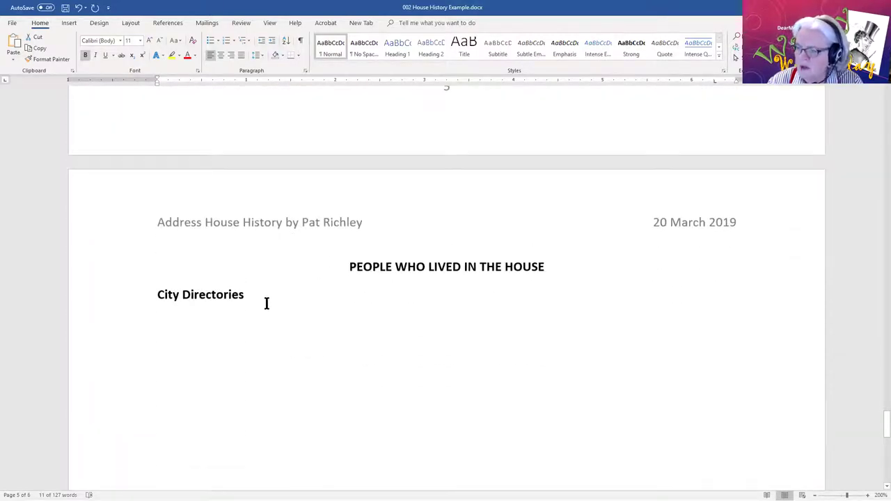
{"action": "left_click_drag", "start_coordinate": [266, 303], "coordinate": [151, 298]}
Step: Close the House History Example document without saving the changes
{"action": "scroll", "coordinate": [471, 344], "scroll_direction": "down", "scroll_amount": 5}
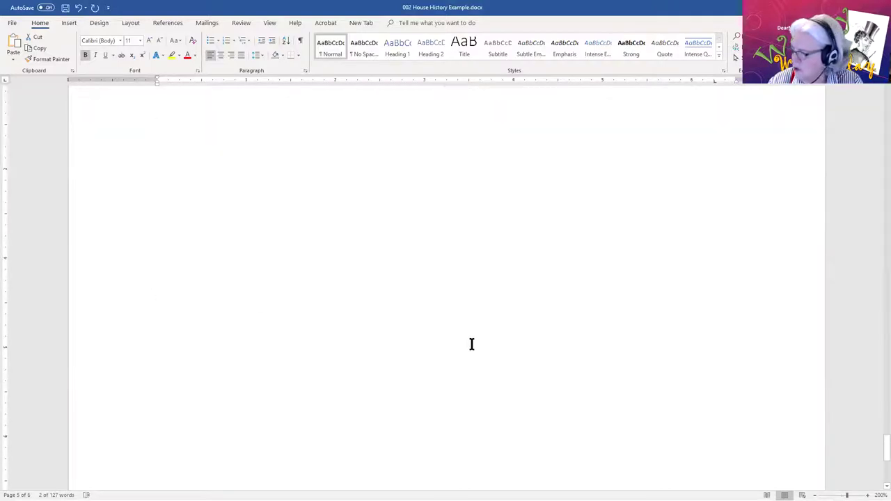
{"action": "scroll", "coordinate": [471, 343], "scroll_direction": "down", "scroll_amount": 2}
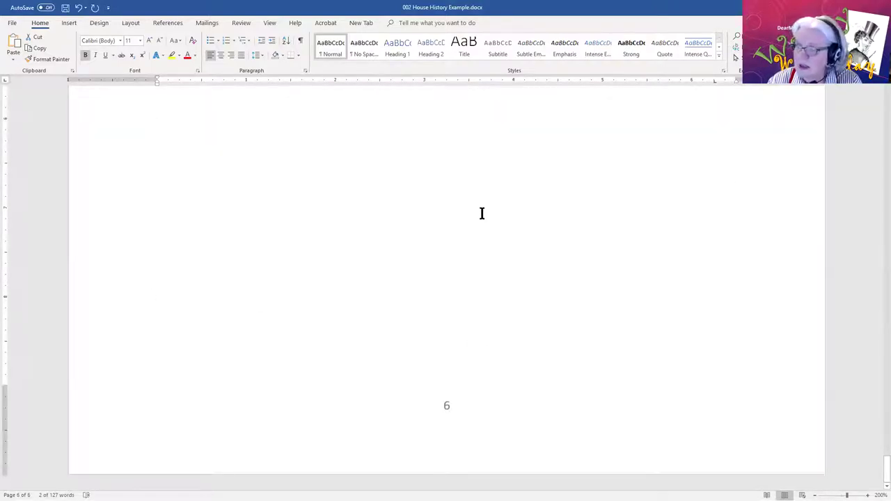
{"action": "scroll", "coordinate": [451, 216], "scroll_direction": "up", "scroll_amount": 8}
{"action": "scroll", "coordinate": [450, 214], "scroll_direction": "up", "scroll_amount": 3}
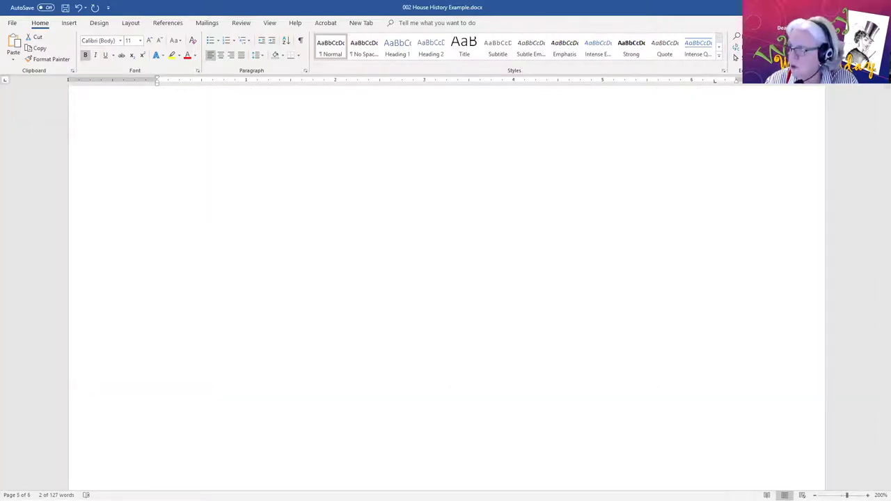
{"action": "left_click", "coordinate": [878, 7]}
{"action": "left_click", "coordinate": [444, 271]}
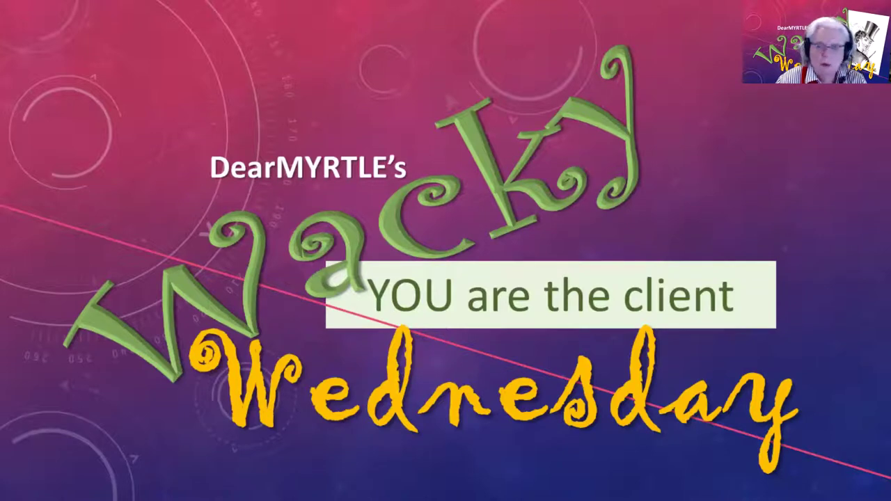
Step: Switch to Chrome, maximize it and zoom the PDF cover letter in four steps
{"action": "key", "text": "alt+Tab"}
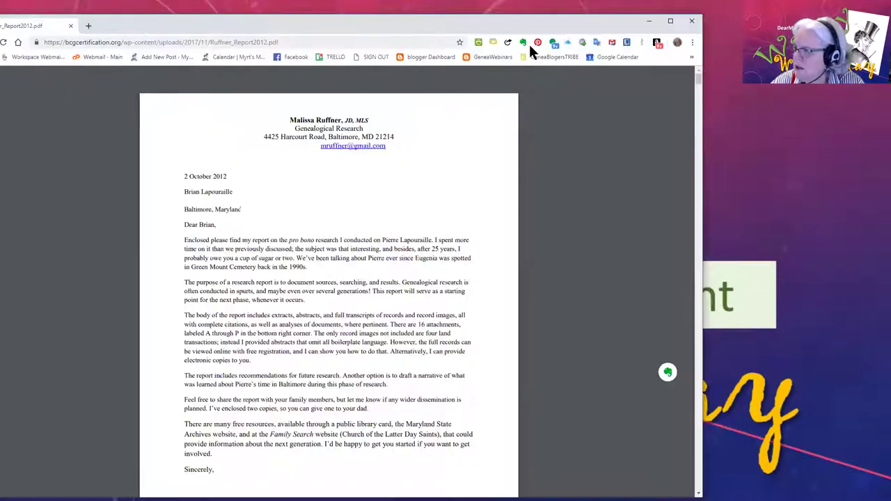
{"action": "left_click", "coordinate": [664, 22]}
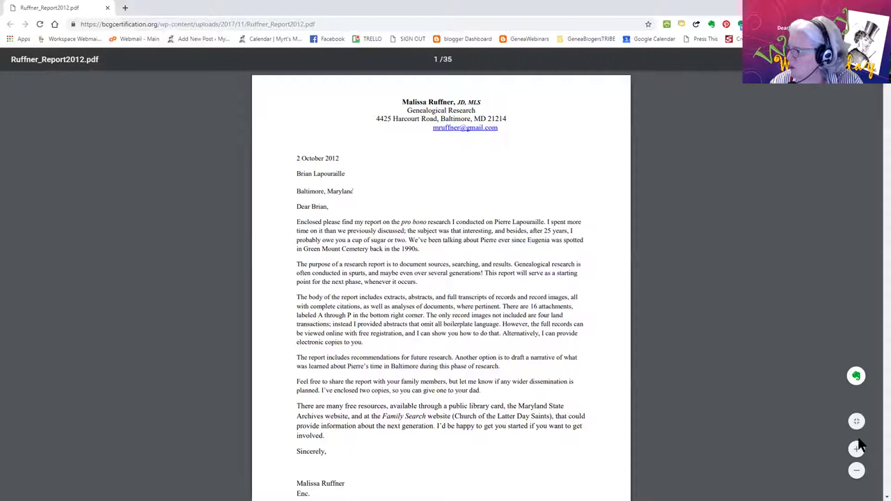
{"action": "left_click", "coordinate": [856, 450]}
{"action": "left_click", "coordinate": [856, 450]}
{"action": "left_click", "coordinate": [856, 449]}
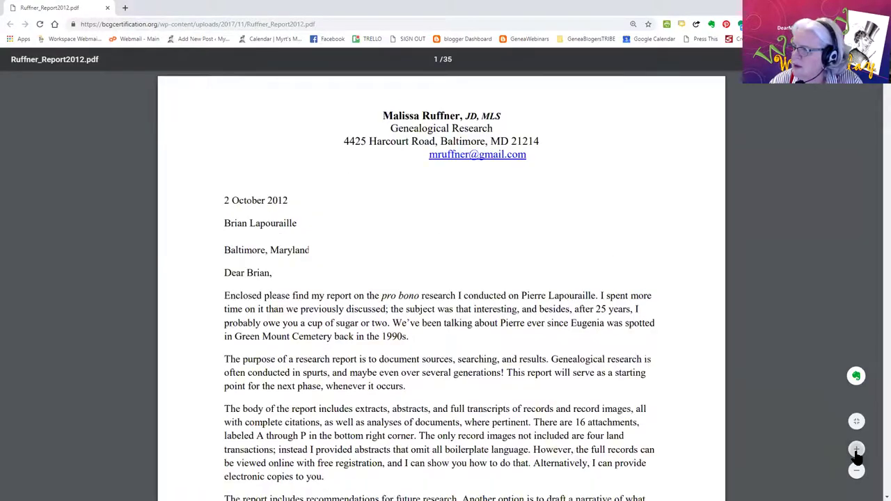
{"action": "left_click", "coordinate": [856, 449]}
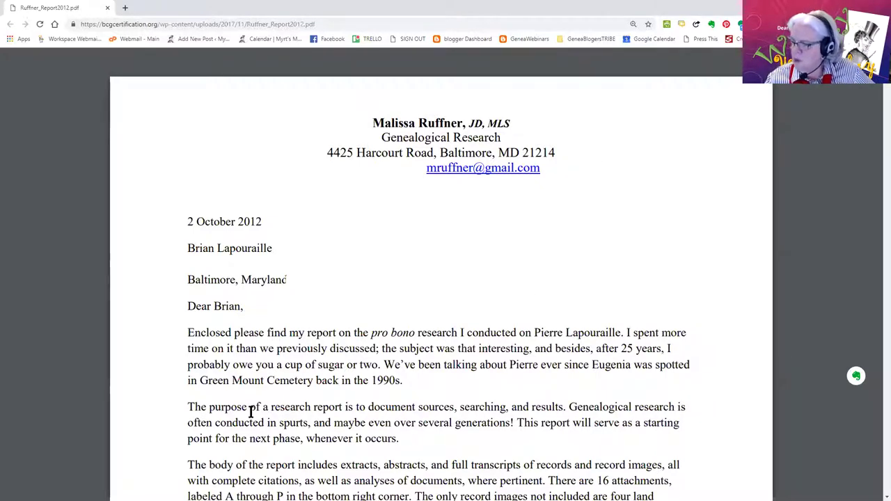
{"action": "left_click_drag", "start_coordinate": [188, 407], "coordinate": [566, 411]}
Step: Select the letter's phrases on extracts, record images, citations, analyses and future research
{"action": "scroll", "coordinate": [489, 456], "scroll_direction": "down", "scroll_amount": 3}
{"action": "left_click_drag", "start_coordinate": [188, 281], "coordinate": [400, 282]}
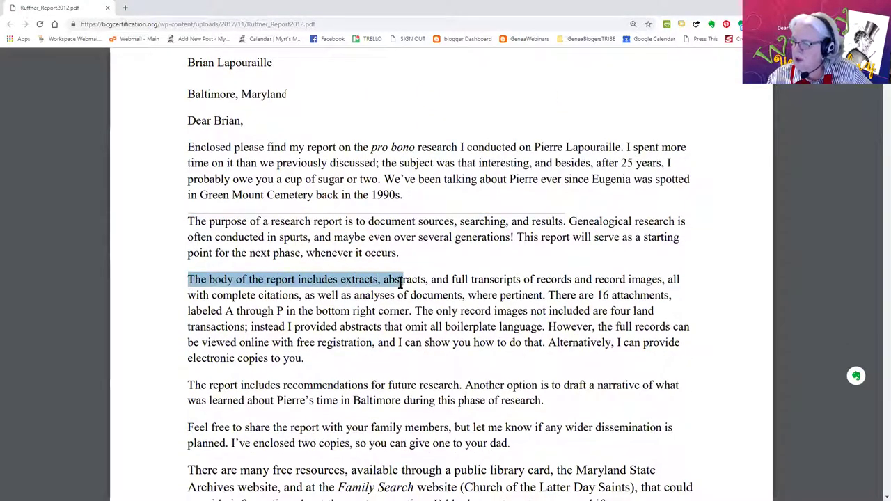
{"action": "left_click", "coordinate": [348, 281]}
{"action": "left_click_drag", "start_coordinate": [339, 281], "coordinate": [568, 286]}
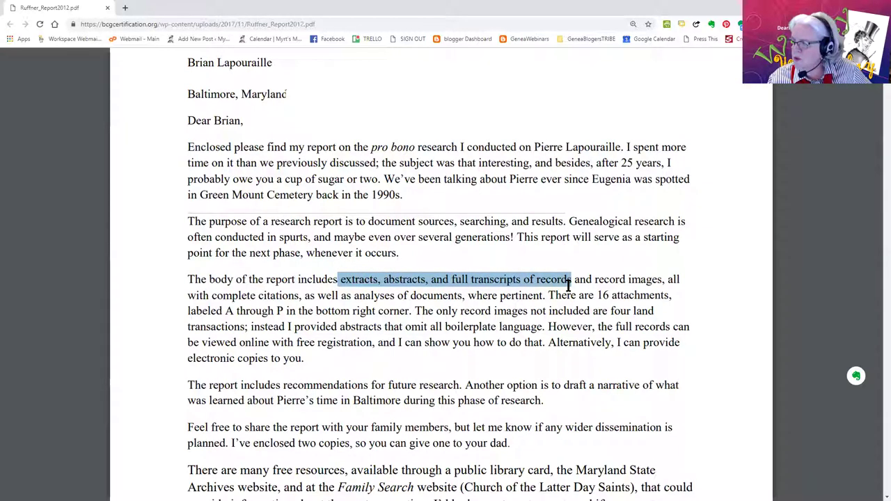
{"action": "left_click_drag", "start_coordinate": [662, 279], "coordinate": [592, 279]}
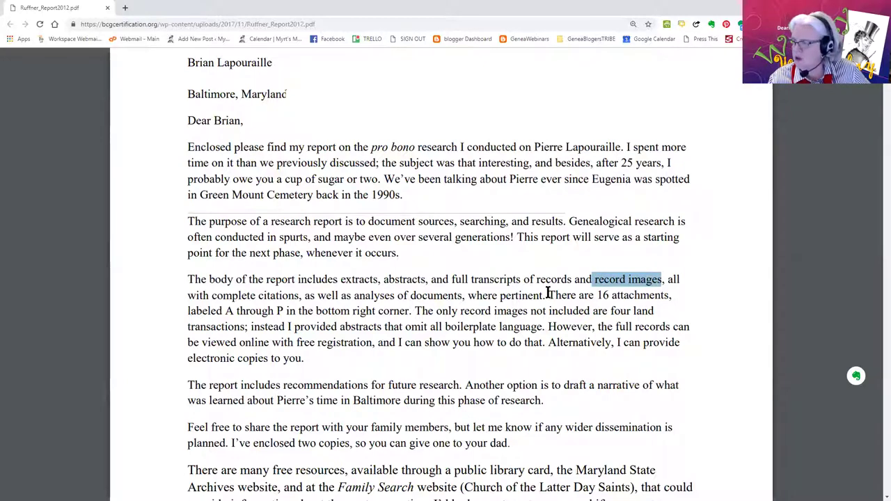
{"action": "left_click_drag", "start_coordinate": [301, 296], "coordinate": [185, 289]}
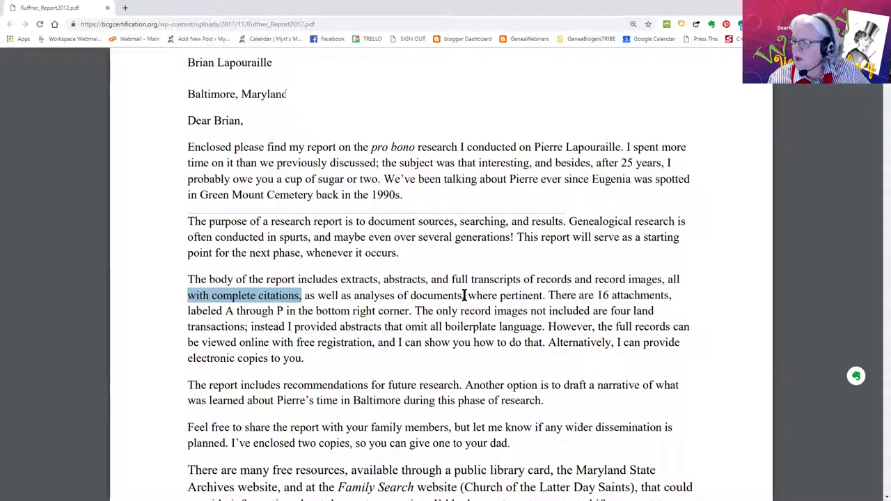
{"action": "left_click_drag", "start_coordinate": [542, 295], "coordinate": [355, 296]}
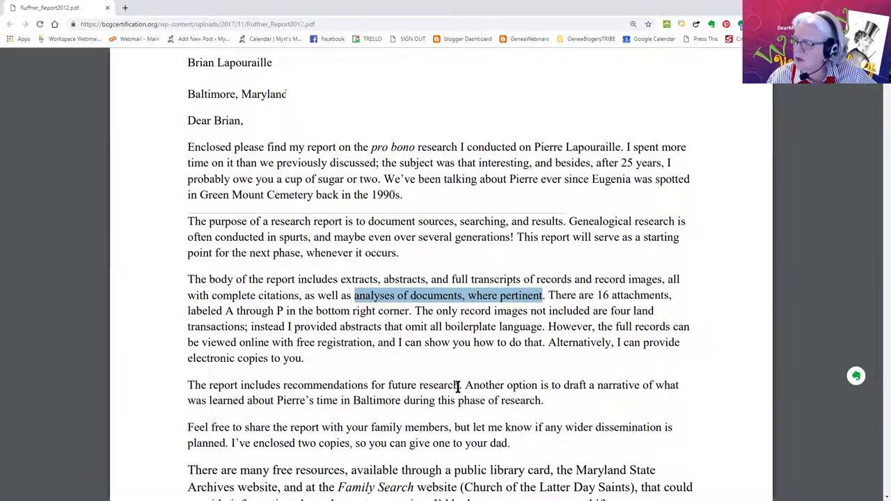
{"action": "left_click_drag", "start_coordinate": [459, 386], "coordinate": [374, 386]}
{"action": "left_click_drag", "start_coordinate": [311, 386], "coordinate": [178, 381]}
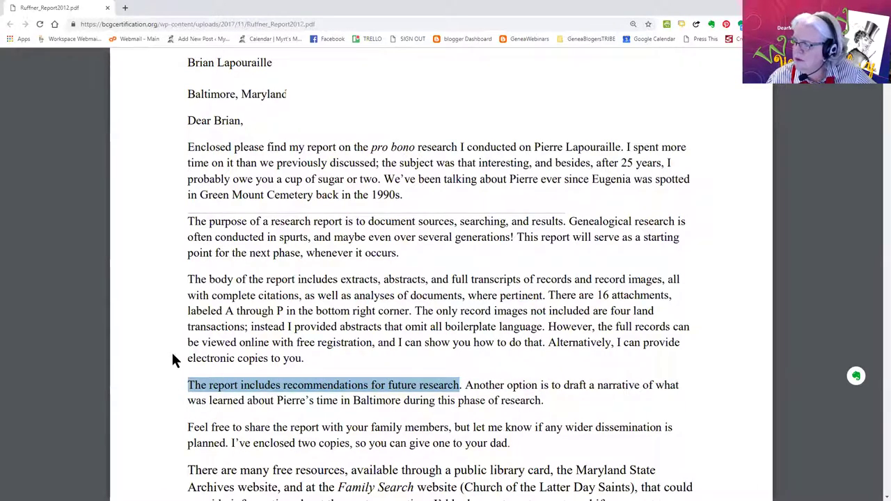
Step: Select 'omit all boilerplate language' and the free research resources sentence, then scroll onward
{"action": "scroll", "coordinate": [155, 351], "scroll_direction": "down", "scroll_amount": 3}
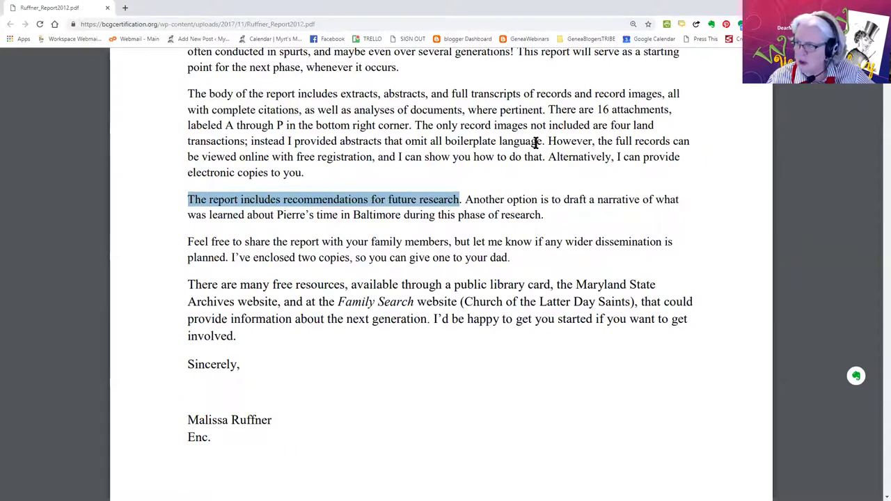
{"action": "left_click_drag", "start_coordinate": [544, 141], "coordinate": [407, 141]}
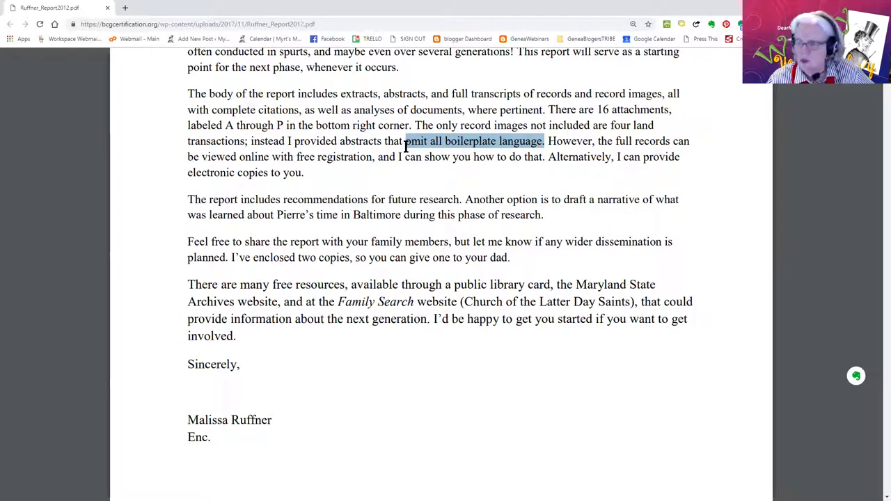
{"action": "scroll", "coordinate": [763, 167], "scroll_direction": "up", "scroll_amount": 5}
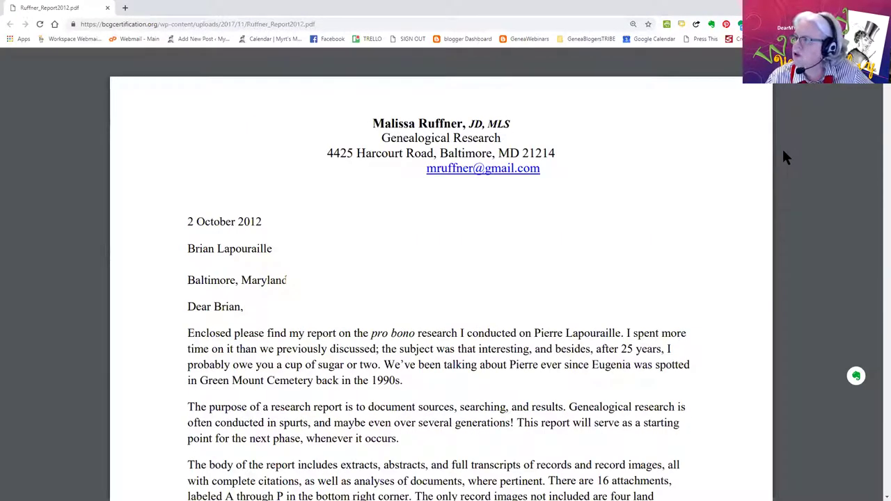
{"action": "scroll", "coordinate": [784, 158], "scroll_direction": "down", "scroll_amount": 8}
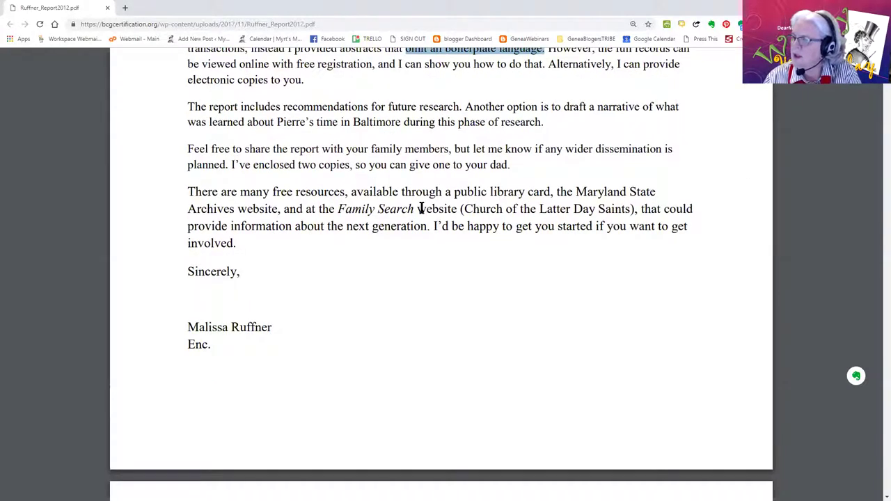
{"action": "left_click_drag", "start_coordinate": [188, 192], "coordinate": [445, 209]}
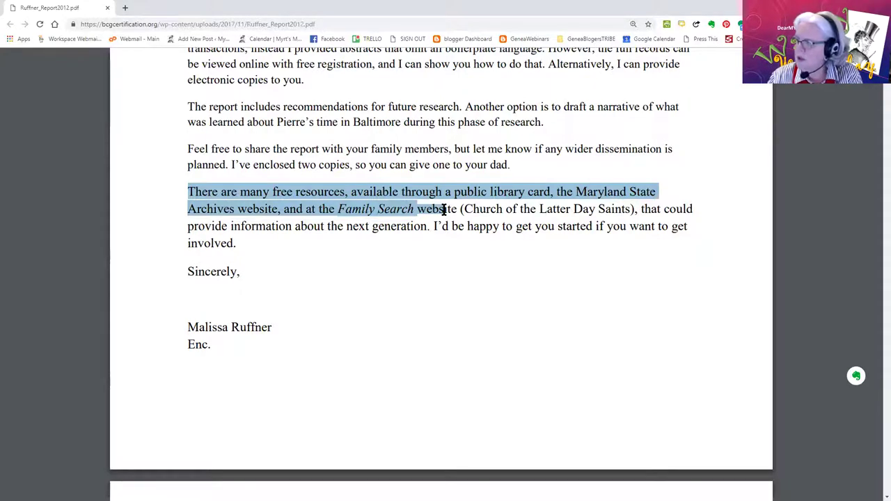
{"action": "scroll", "coordinate": [448, 251], "scroll_direction": "down", "scroll_amount": 5}
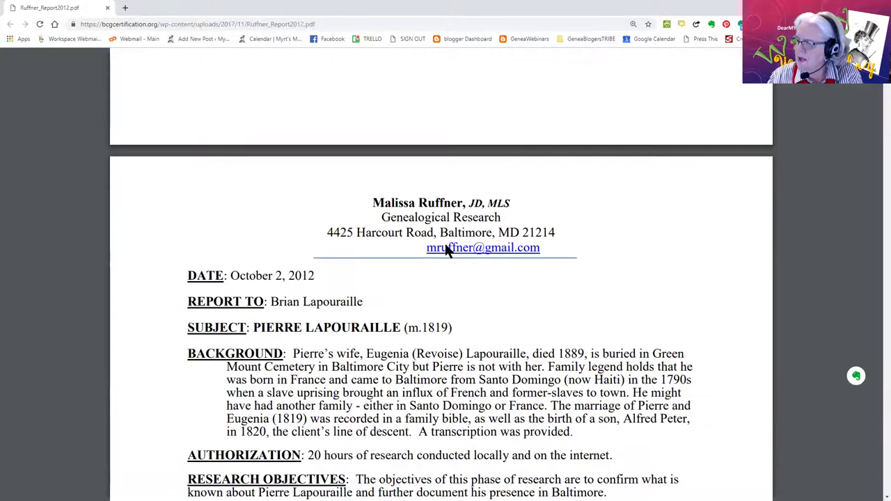
Step: Bring the report header into view and highlight the subject line with its marriage year
{"action": "scroll", "coordinate": [447, 251], "scroll_direction": "down", "scroll_amount": 4}
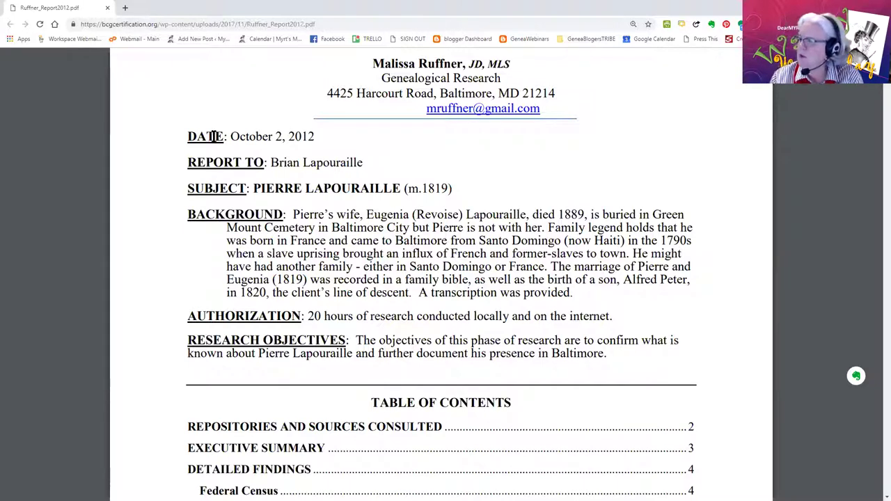
{"action": "left_click_drag", "start_coordinate": [454, 188], "coordinate": [253, 189]}
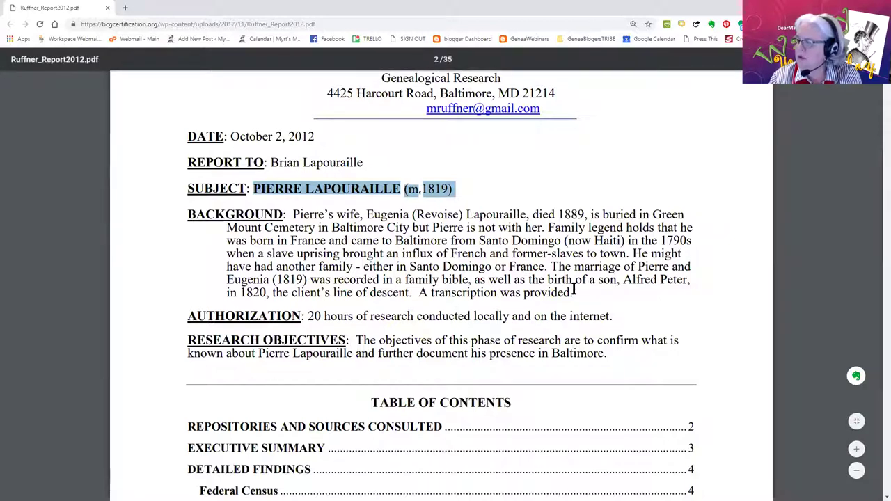
{"action": "left_click_drag", "start_coordinate": [291, 215], "coordinate": [409, 229]}
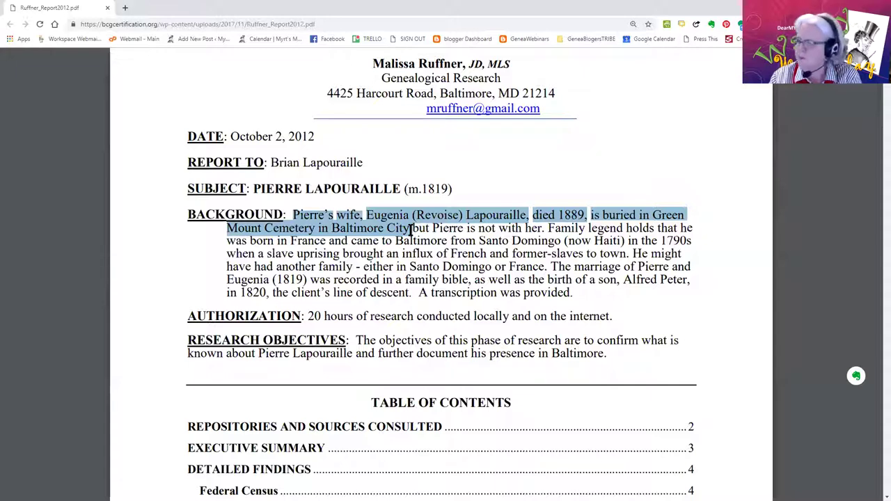
{"action": "left_click_drag", "start_coordinate": [410, 229], "coordinate": [544, 231]}
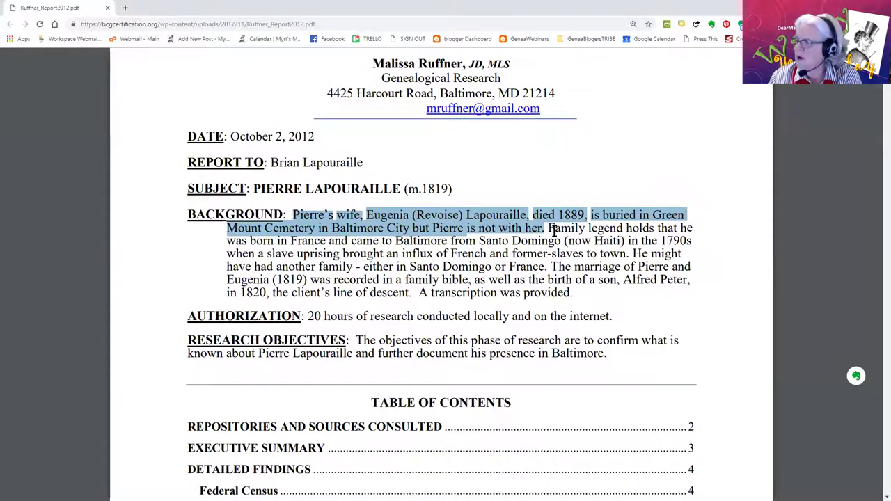
{"action": "left_click_drag", "start_coordinate": [547, 229], "coordinate": [555, 228]}
{"action": "left_click_drag", "start_coordinate": [435, 241], "coordinate": [544, 270]}
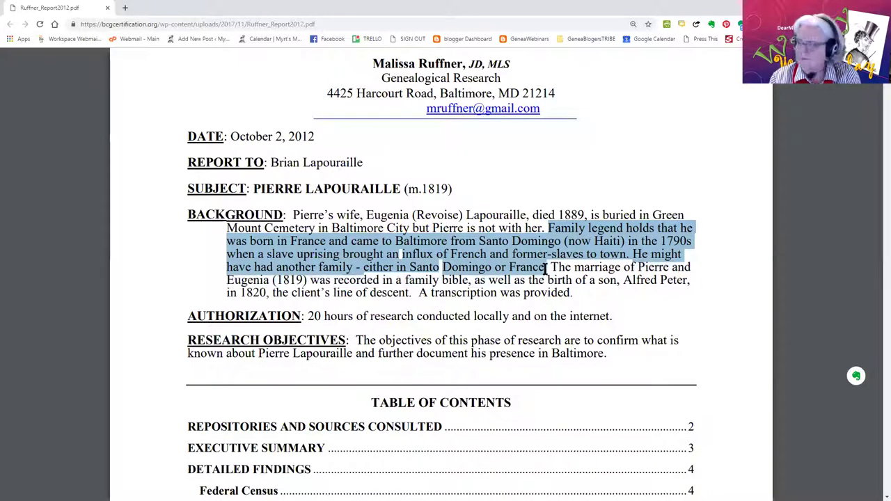
{"action": "left_click_drag", "start_coordinate": [550, 269], "coordinate": [468, 281]}
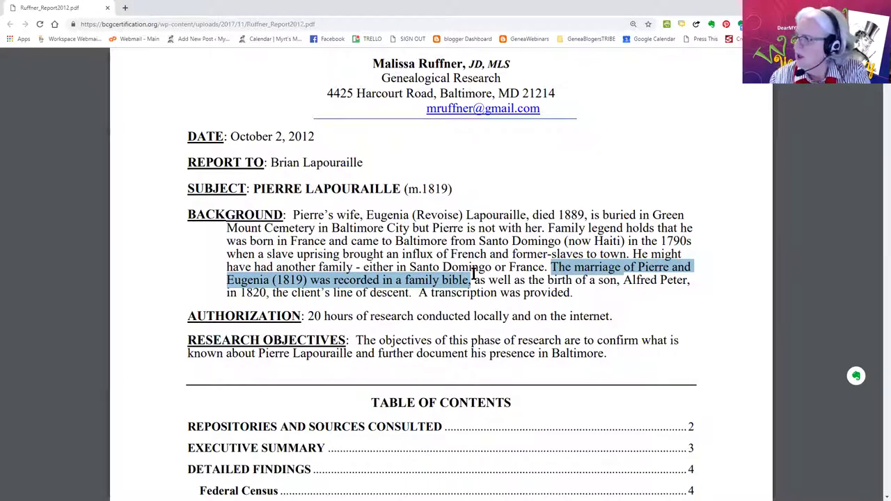
{"action": "left_click_drag", "start_coordinate": [476, 279], "coordinate": [311, 319]}
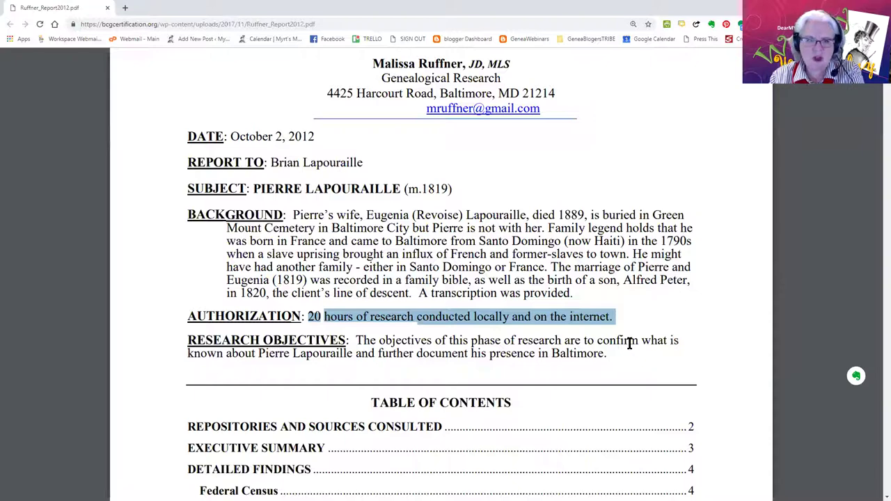
{"action": "scroll", "coordinate": [627, 340], "scroll_direction": "down", "scroll_amount": 2}
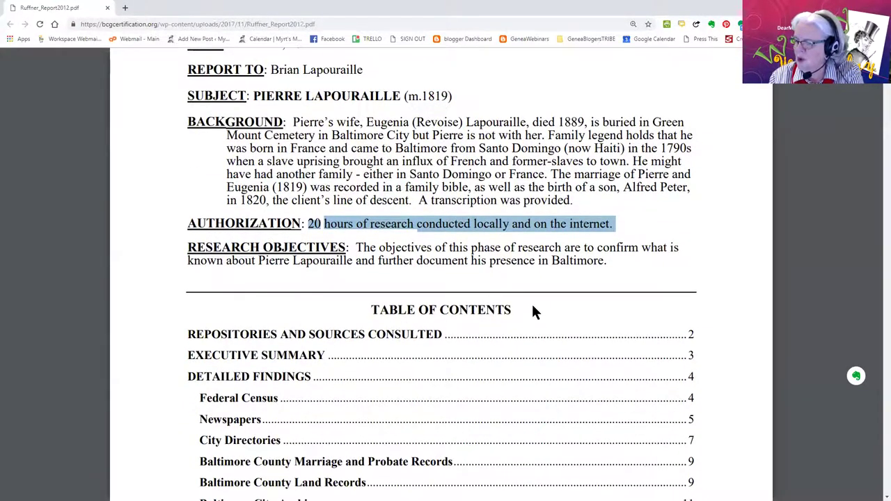
Step: Scroll to the Repositories and Sources Consulted list of census, newspaper and directory records
{"action": "scroll", "coordinate": [533, 307], "scroll_direction": "down", "scroll_amount": 3}
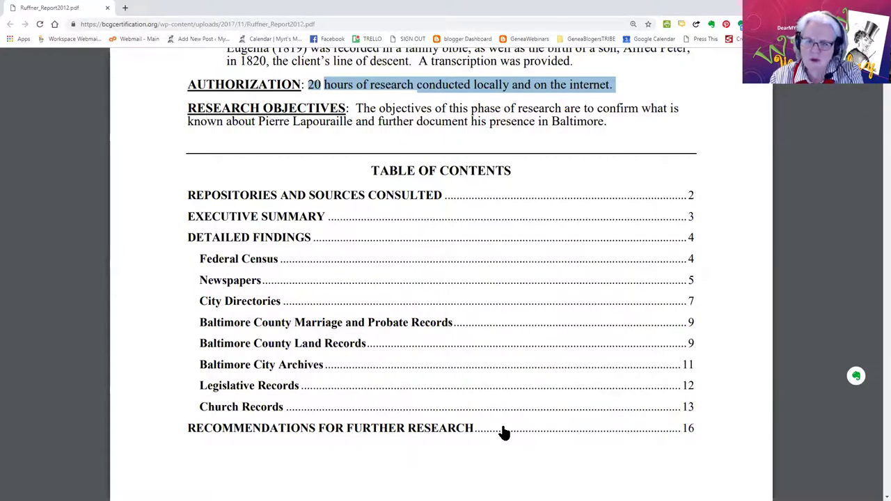
{"action": "scroll", "coordinate": [503, 429], "scroll_direction": "down", "scroll_amount": 5}
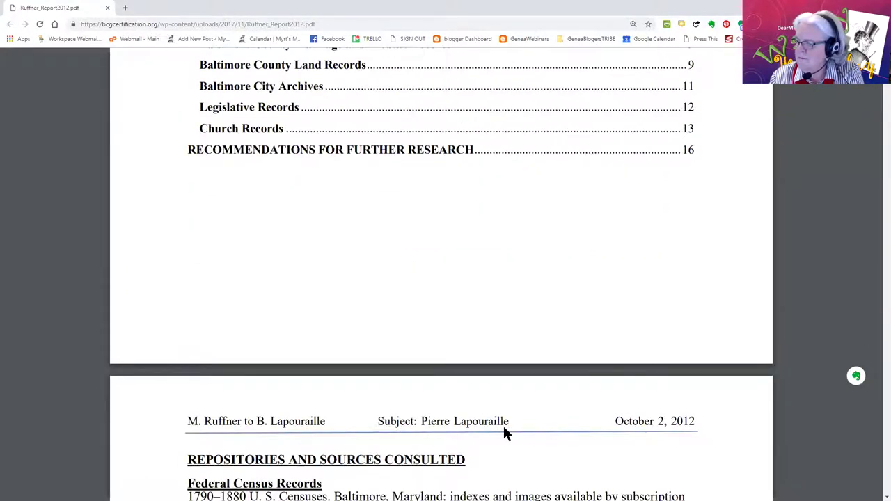
{"action": "scroll", "coordinate": [503, 430], "scroll_direction": "down", "scroll_amount": 2}
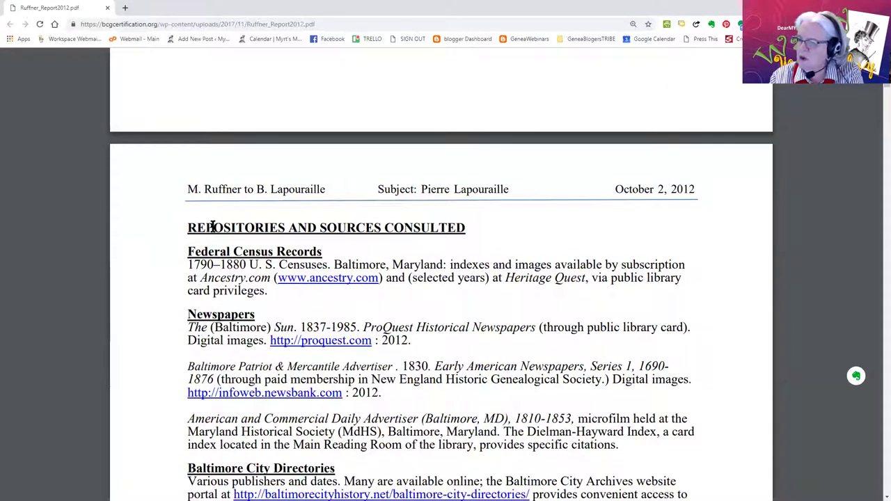
{"action": "left_click_drag", "start_coordinate": [186, 228], "coordinate": [470, 230]}
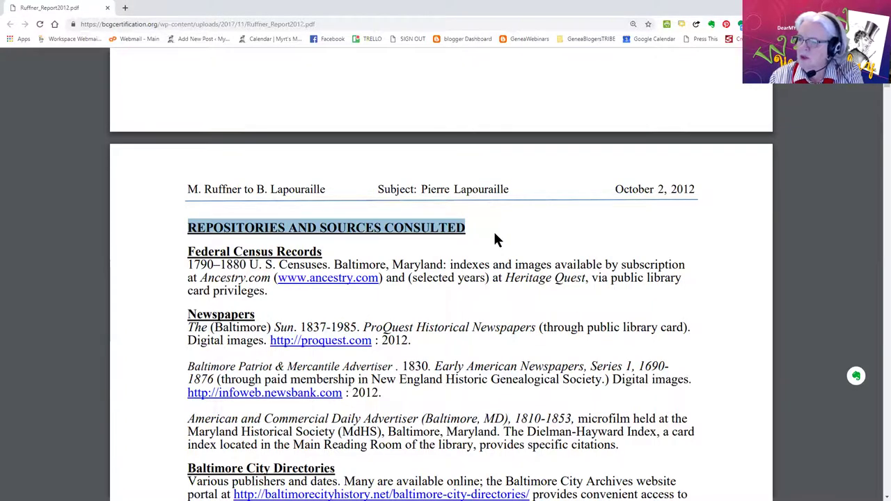
{"action": "scroll", "coordinate": [490, 230], "scroll_direction": "up", "scroll_amount": 6}
{"action": "scroll", "coordinate": [485, 223], "scroll_direction": "up", "scroll_amount": 8}
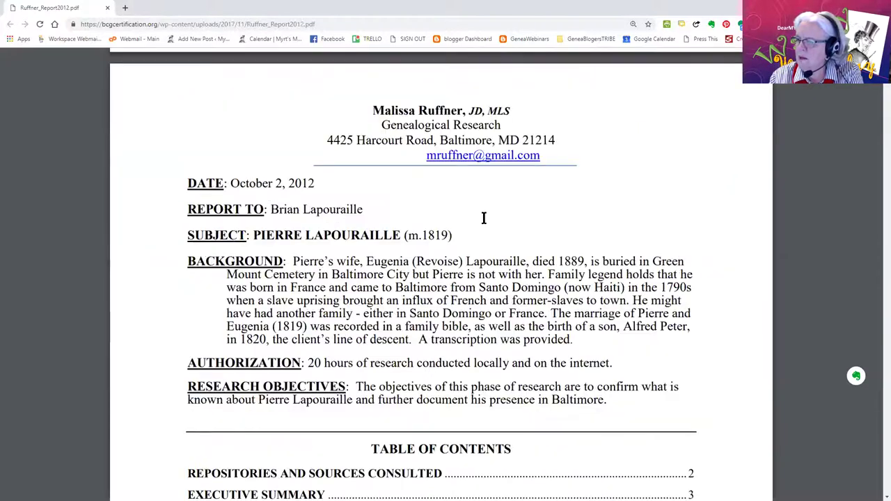
{"action": "scroll", "coordinate": [565, 348], "scroll_direction": "down", "scroll_amount": 1}
{"action": "scroll", "coordinate": [566, 348], "scroll_direction": "down", "scroll_amount": 2}
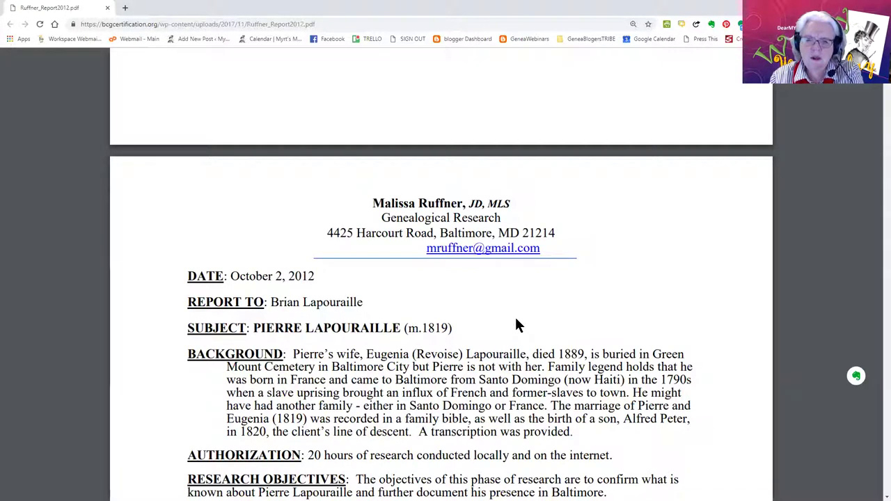
{"action": "scroll", "coordinate": [515, 324], "scroll_direction": "down", "scroll_amount": 10}
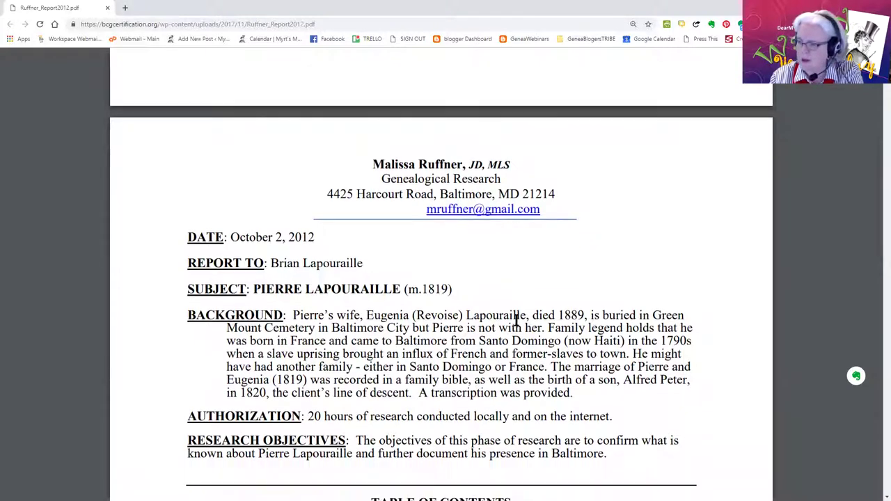
{"action": "scroll", "coordinate": [511, 327], "scroll_direction": "down", "scroll_amount": 10}
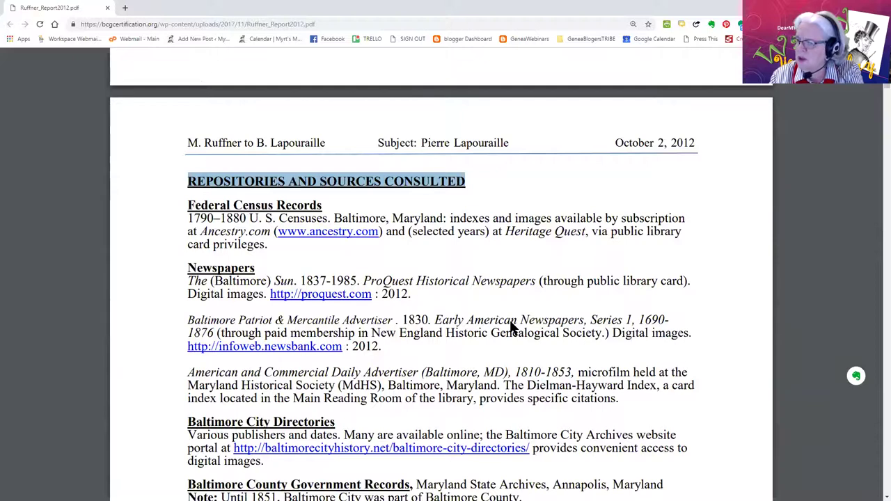
{"action": "scroll", "coordinate": [510, 323], "scroll_direction": "down", "scroll_amount": 2}
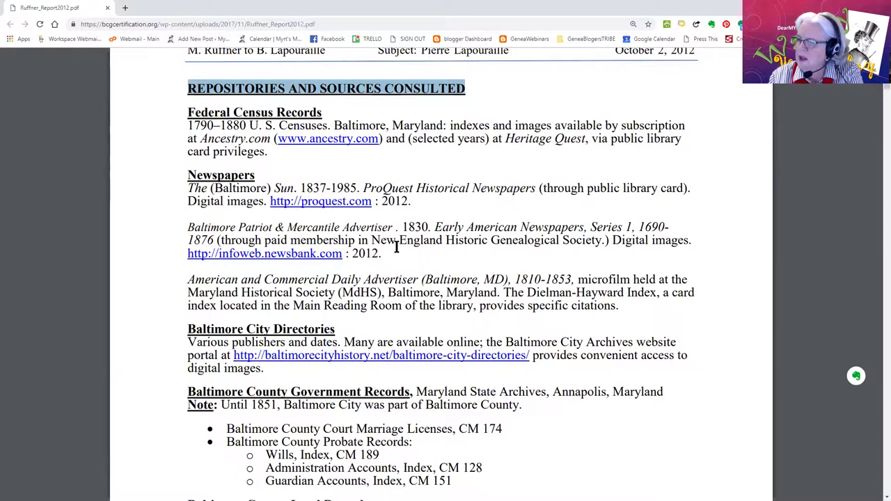
{"action": "left_click", "coordinate": [352, 185]}
{"action": "left_click_drag", "start_coordinate": [351, 186], "coordinate": [187, 188]}
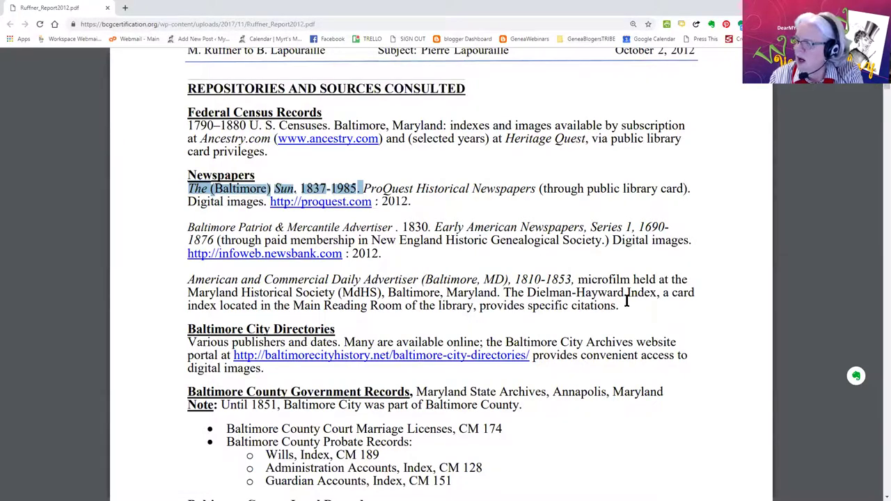
{"action": "left_click_drag", "start_coordinate": [627, 301], "coordinate": [283, 292]}
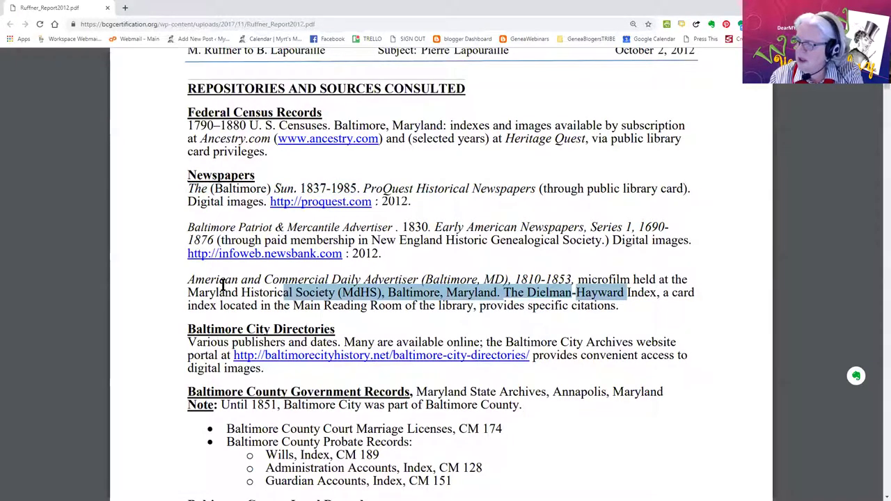
{"action": "left_click_drag", "start_coordinate": [186, 279], "coordinate": [385, 293]}
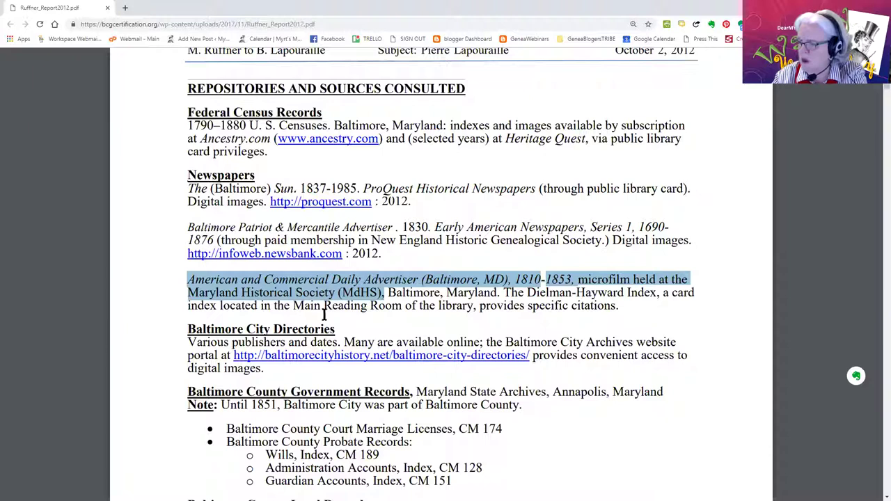
Step: Highlight the county government records, Archives of Maryland Online land records and WPA-HRS card index entries
{"action": "scroll", "coordinate": [555, 383], "scroll_direction": "down", "scroll_amount": 5}
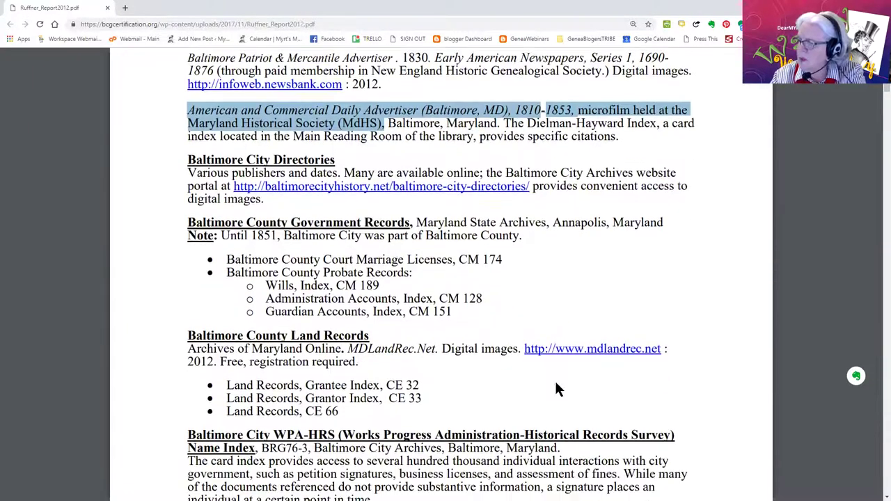
{"action": "left_click_drag", "start_coordinate": [186, 209], "coordinate": [415, 202]}
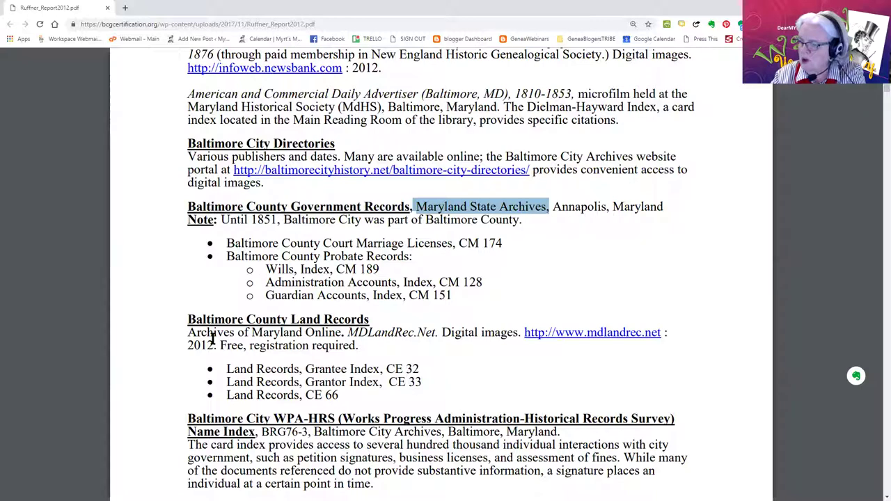
{"action": "left_click_drag", "start_coordinate": [186, 332], "coordinate": [662, 335]}
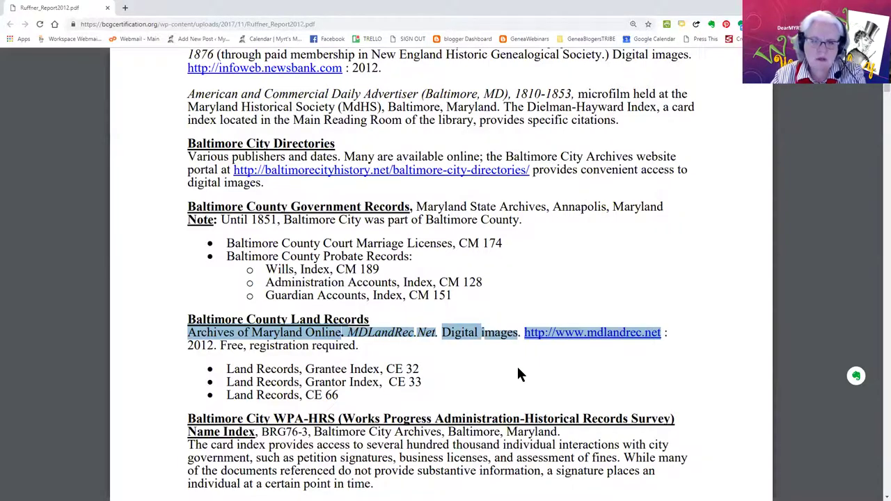
{"action": "scroll", "coordinate": [517, 374], "scroll_direction": "down", "scroll_amount": 5}
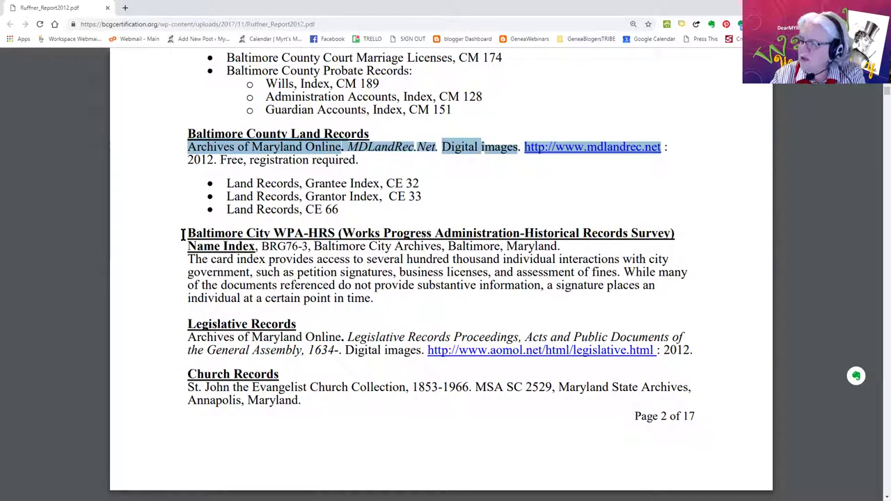
{"action": "left_click_drag", "start_coordinate": [185, 235], "coordinate": [369, 301]}
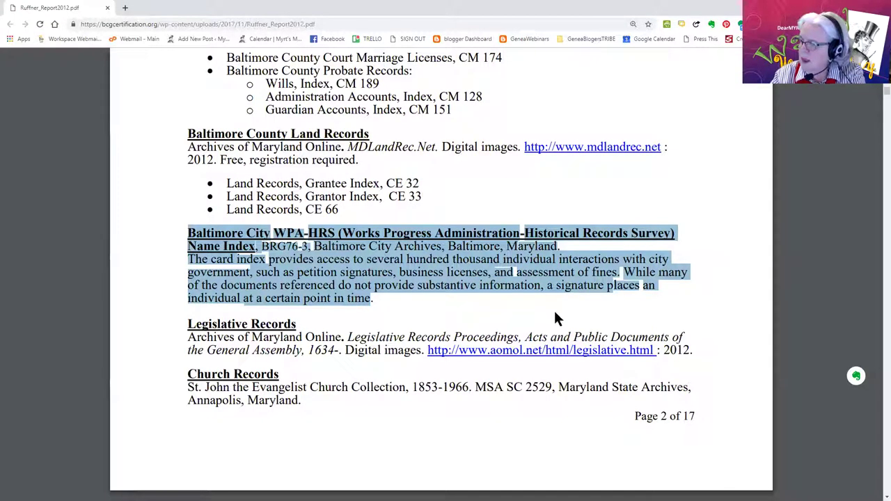
{"action": "left_click", "coordinate": [553, 294]}
{"action": "left_click_drag", "start_coordinate": [549, 285], "coordinate": [613, 286]}
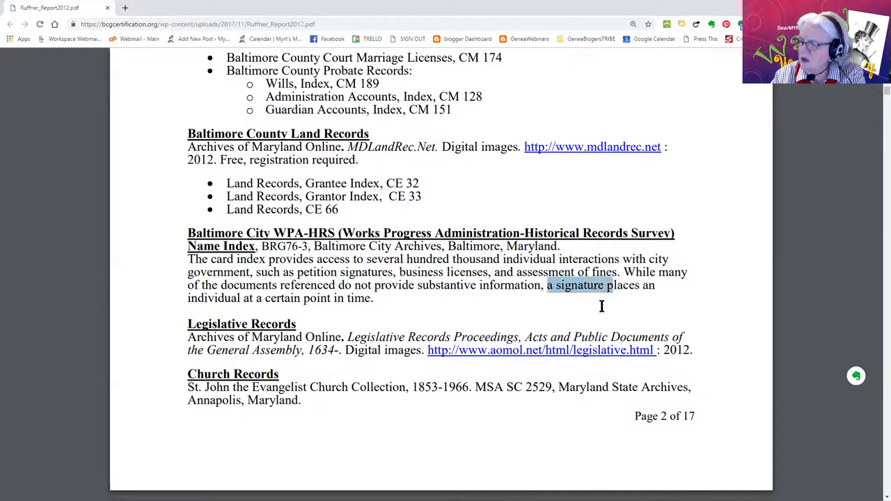
{"action": "mouse_move", "coordinate": [418, 303]}
{"action": "left_mouse_down"}
{"action": "mouse_move", "coordinate": [327, 301]}
{"action": "mouse_move", "coordinate": [368, 301]}
{"action": "left_mouse_up"}
Step: Return to and highlight the Repositories and Sources Consulted heading
{"action": "scroll", "coordinate": [479, 284], "scroll_direction": "up", "scroll_amount": 10}
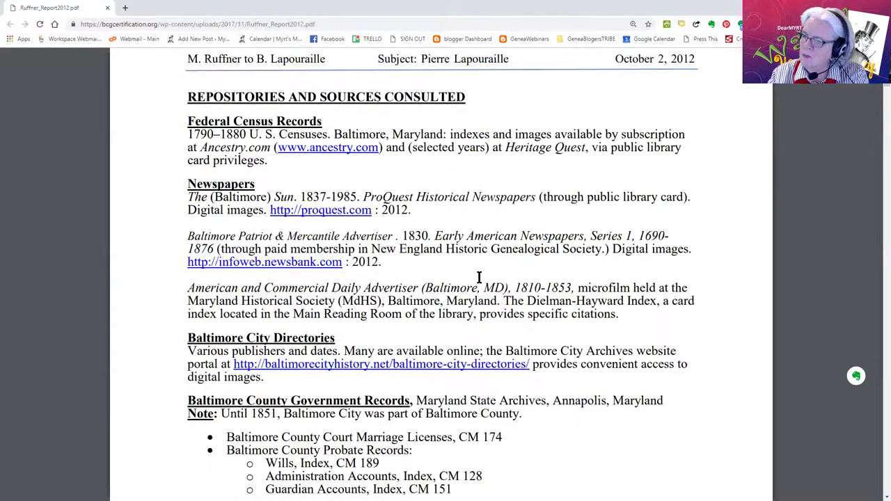
{"action": "scroll", "coordinate": [479, 277], "scroll_direction": "up", "scroll_amount": 3}
{"action": "scroll", "coordinate": [477, 282], "scroll_direction": "down", "scroll_amount": 3}
{"action": "scroll", "coordinate": [478, 282], "scroll_direction": "down", "scroll_amount": 2}
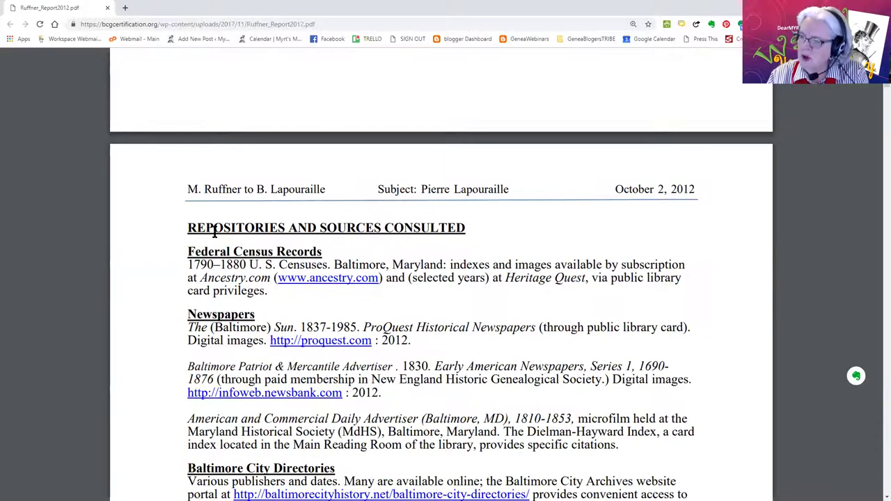
{"action": "left_click_drag", "start_coordinate": [185, 228], "coordinate": [322, 228]}
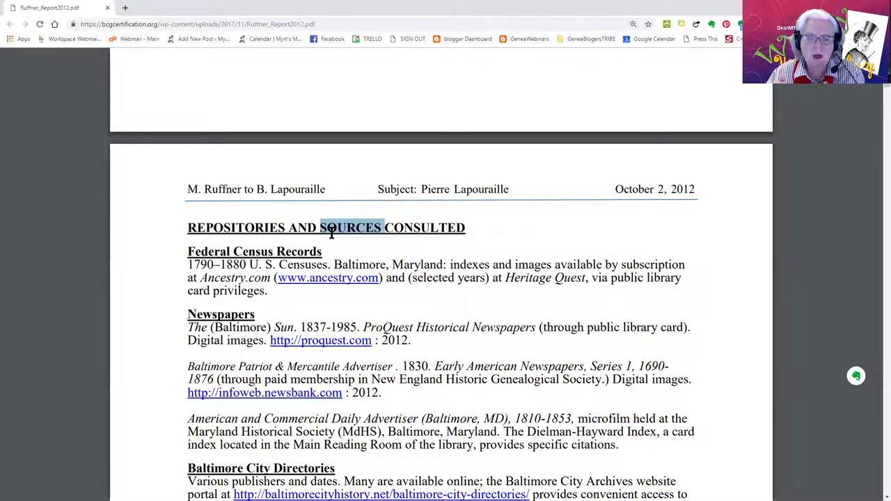
{"action": "scroll", "coordinate": [329, 379], "scroll_direction": "down", "scroll_amount": 5}
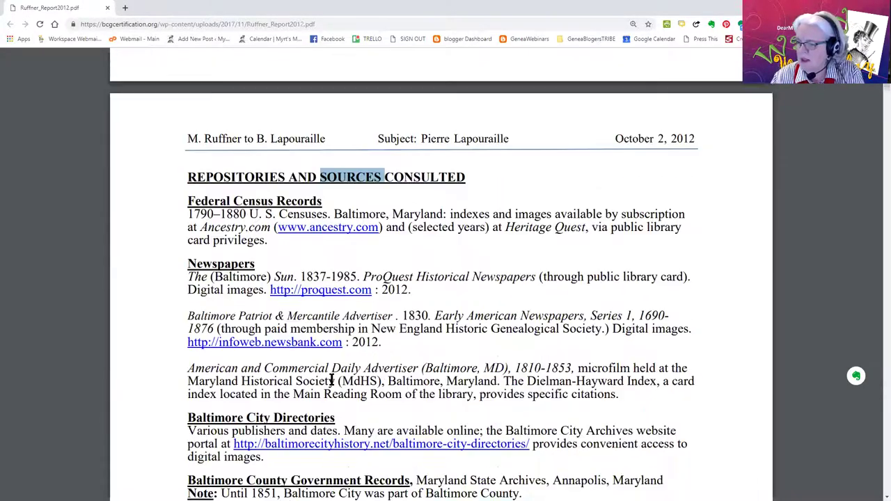
Step: Highlight the Baltimore County Government Records, court and probate list, and Land Records entries, continuing down page 2
{"action": "left_click_drag", "start_coordinate": [186, 206], "coordinate": [416, 243]}
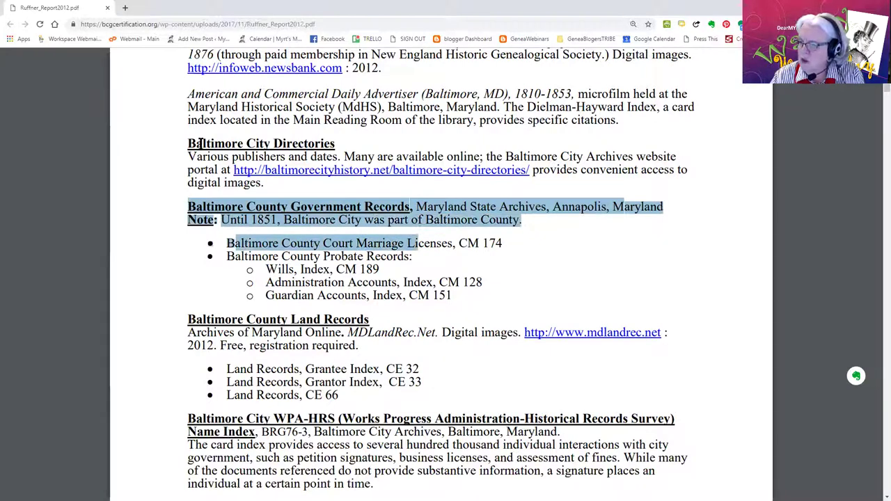
{"action": "left_click_drag", "start_coordinate": [188, 143], "coordinate": [344, 157]}
{"action": "left_click_drag", "start_coordinate": [189, 219], "coordinate": [457, 309]}
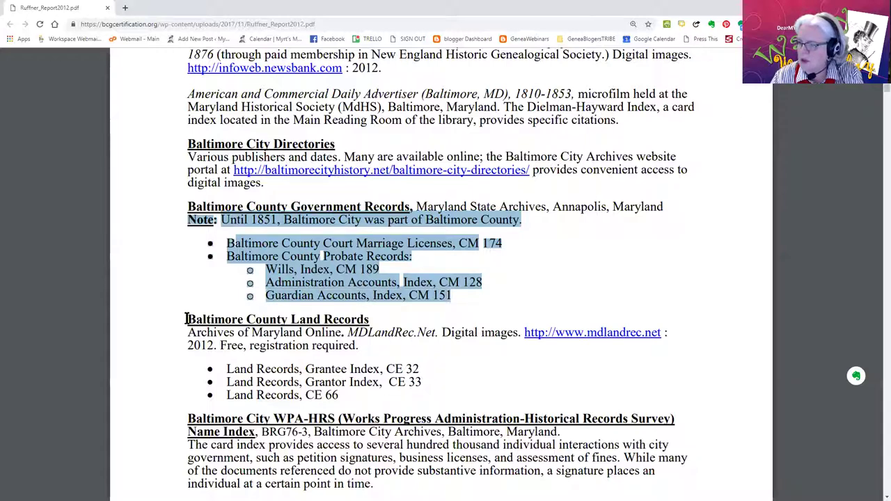
{"action": "left_click_drag", "start_coordinate": [184, 318], "coordinate": [406, 400]}
{"action": "scroll", "coordinate": [437, 393], "scroll_direction": "down", "scroll_amount": 3}
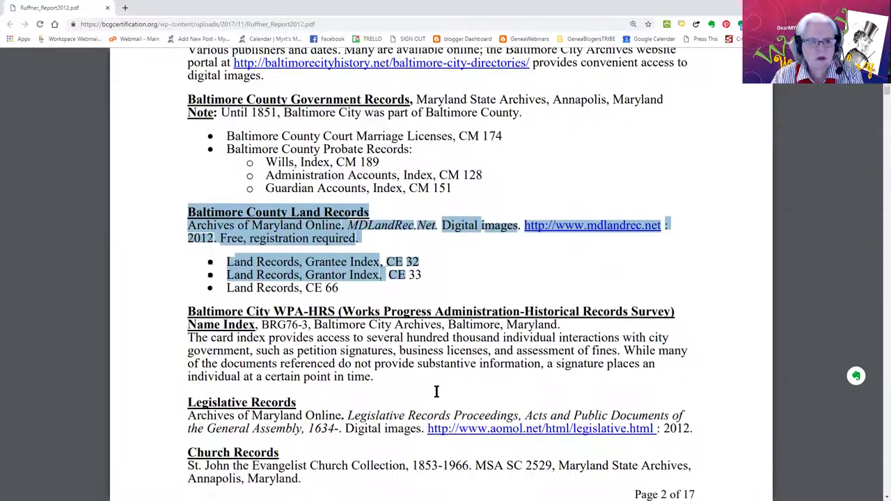
{"action": "scroll", "coordinate": [436, 392], "scroll_direction": "down", "scroll_amount": 2}
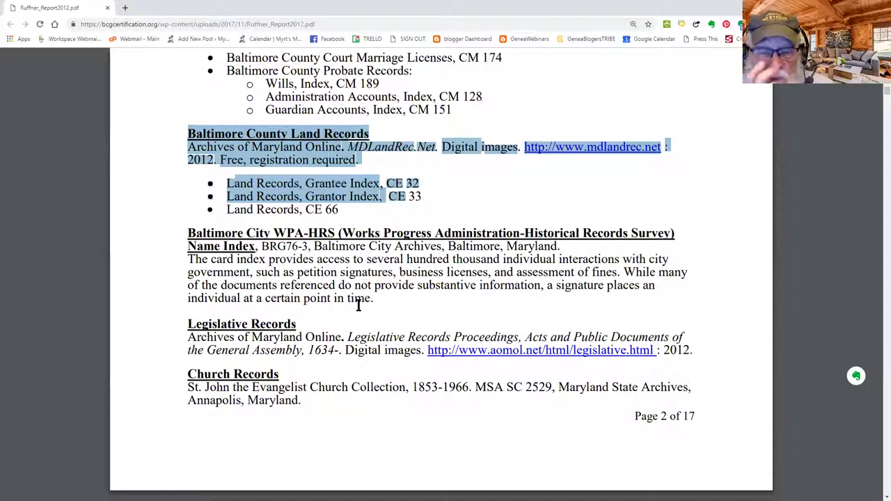
Step: Move past page 2 and highlight the EXECUTIVE SUMMARY heading
{"action": "scroll", "coordinate": [500, 283], "scroll_direction": "down", "scroll_amount": 3}
{"action": "scroll", "coordinate": [499, 283], "scroll_direction": "down", "scroll_amount": 1}
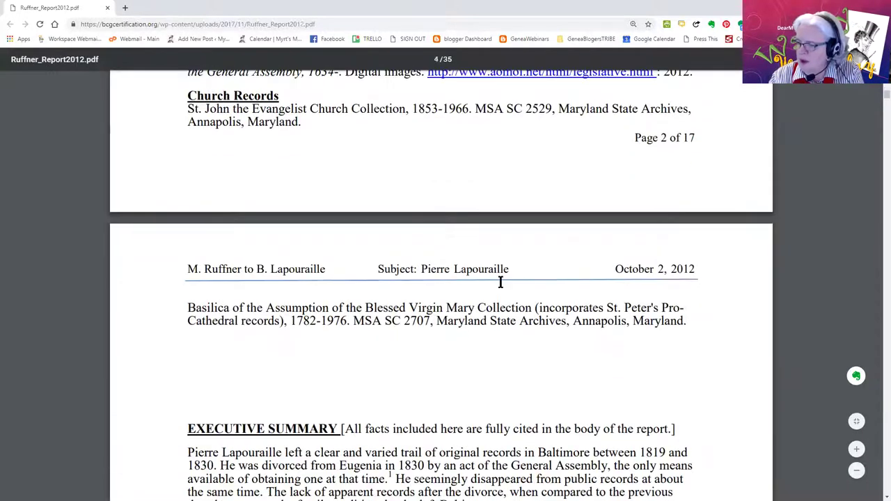
{"action": "scroll", "coordinate": [499, 282], "scroll_direction": "down", "scroll_amount": 4}
{"action": "scroll", "coordinate": [499, 282], "scroll_direction": "down", "scroll_amount": 2}
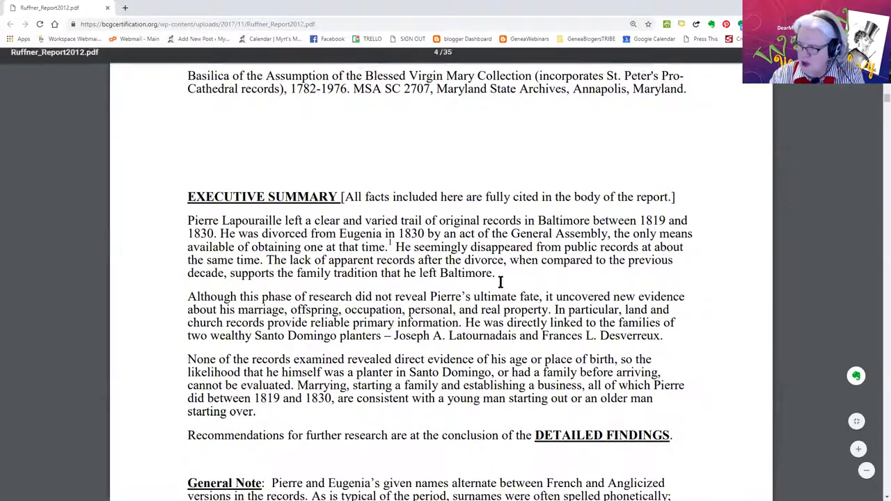
{"action": "left_click_drag", "start_coordinate": [337, 104], "coordinate": [185, 101]}
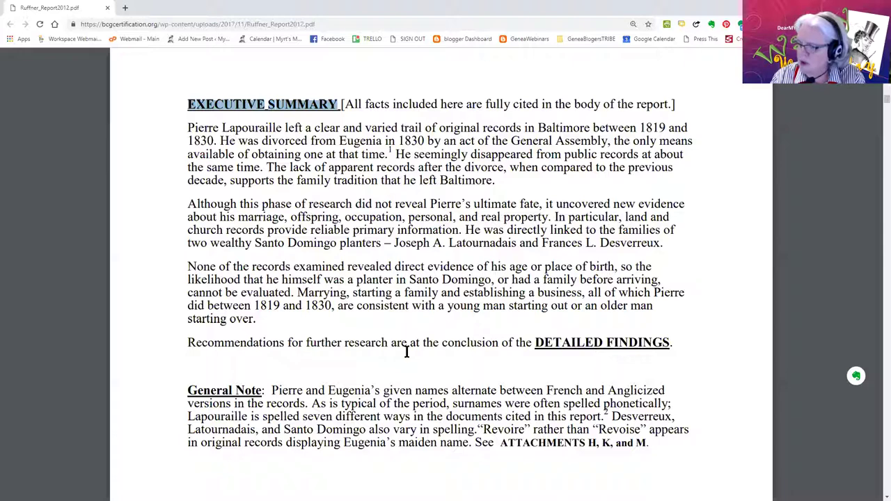
Step: Highlight the law book title and divorce reference in footnote 1 and the book citation in footnote 2
{"action": "scroll", "coordinate": [389, 350], "scroll_direction": "down", "scroll_amount": 5}
{"action": "scroll", "coordinate": [390, 348], "scroll_direction": "down", "scroll_amount": 3}
{"action": "scroll", "coordinate": [390, 349], "scroll_direction": "up", "scroll_amount": 1}
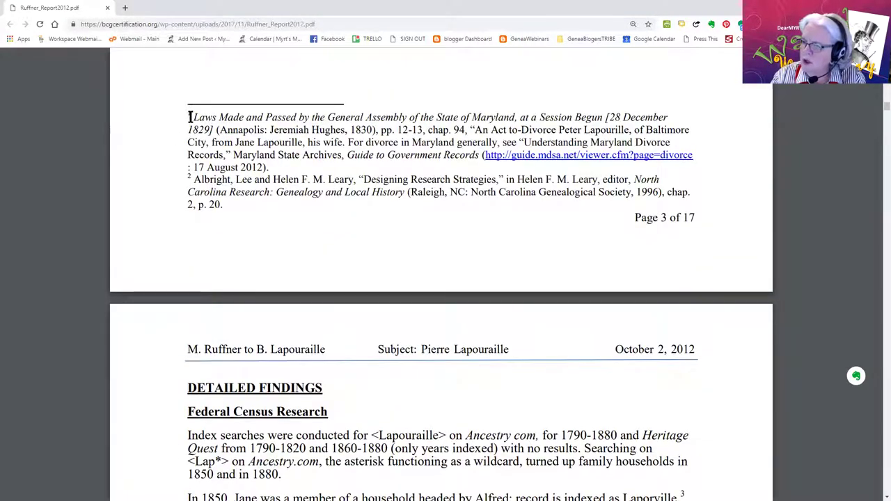
{"action": "scroll", "coordinate": [192, 118], "scroll_direction": "up", "scroll_amount": 1}
{"action": "left_click_drag", "start_coordinate": [193, 167], "coordinate": [216, 173]}
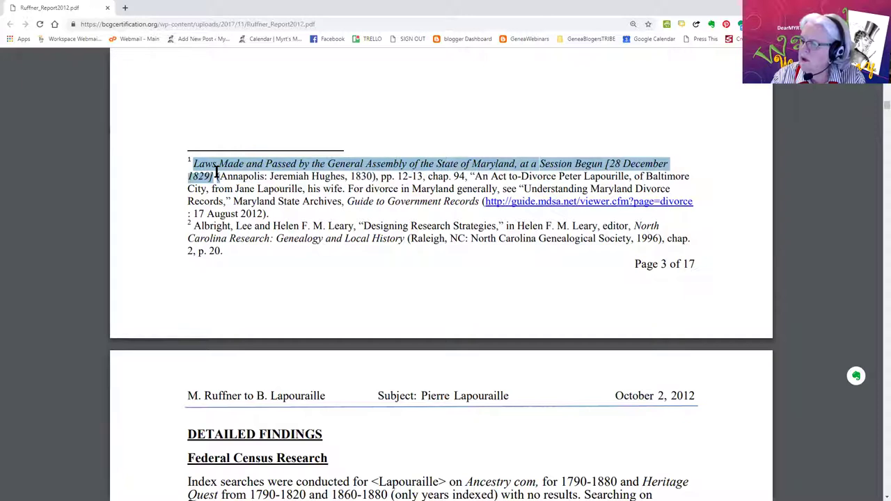
{"action": "left_click_drag", "start_coordinate": [426, 176], "coordinate": [477, 177]}
{"action": "left_click", "coordinate": [478, 177]}
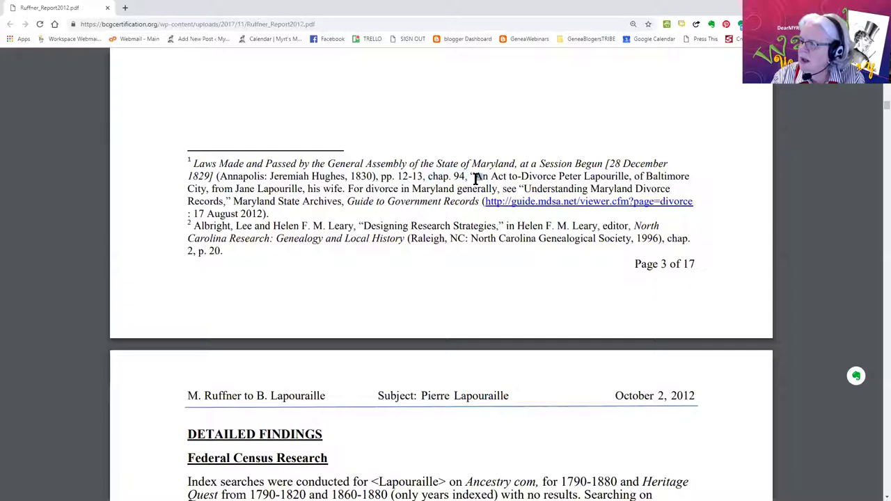
{"action": "left_click_drag", "start_coordinate": [347, 189], "coordinate": [398, 189]}
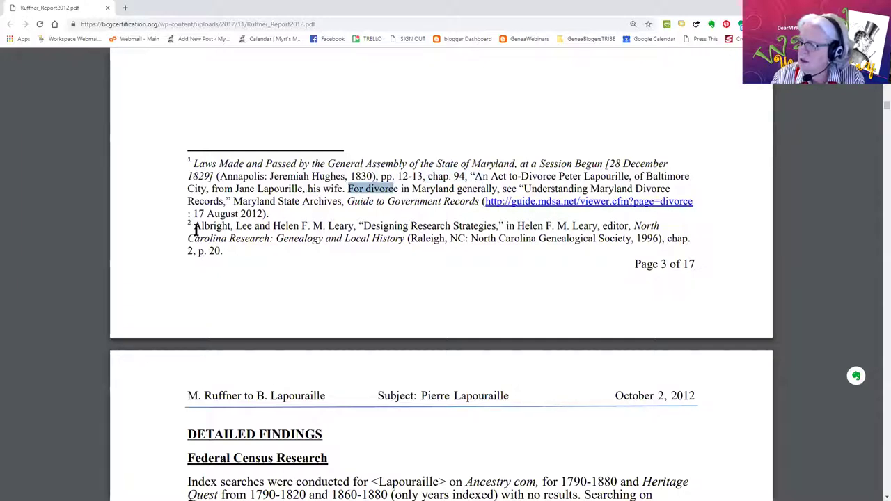
{"action": "left_click_drag", "start_coordinate": [191, 228], "coordinate": [662, 239]}
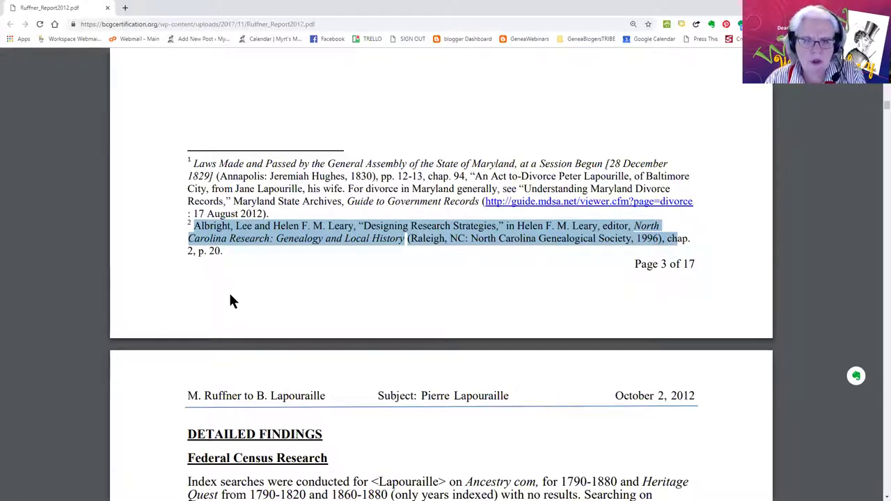
{"action": "scroll", "coordinate": [231, 295], "scroll_direction": "down", "scroll_amount": 2}
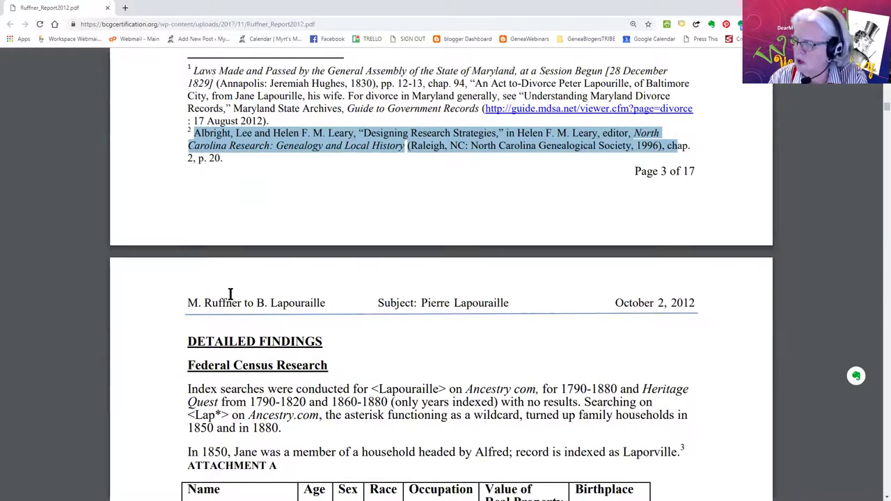
Step: Highlight the census Analysis paragraph on Spain versus France, then continue toward the Newspapers heading
{"action": "scroll", "coordinate": [230, 295], "scroll_direction": "down", "scroll_amount": 4}
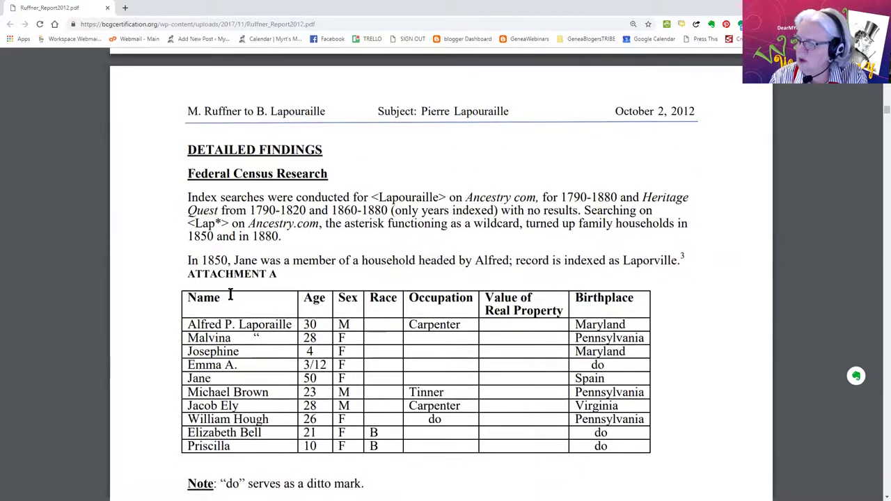
{"action": "scroll", "coordinate": [231, 295], "scroll_direction": "down", "scroll_amount": 2}
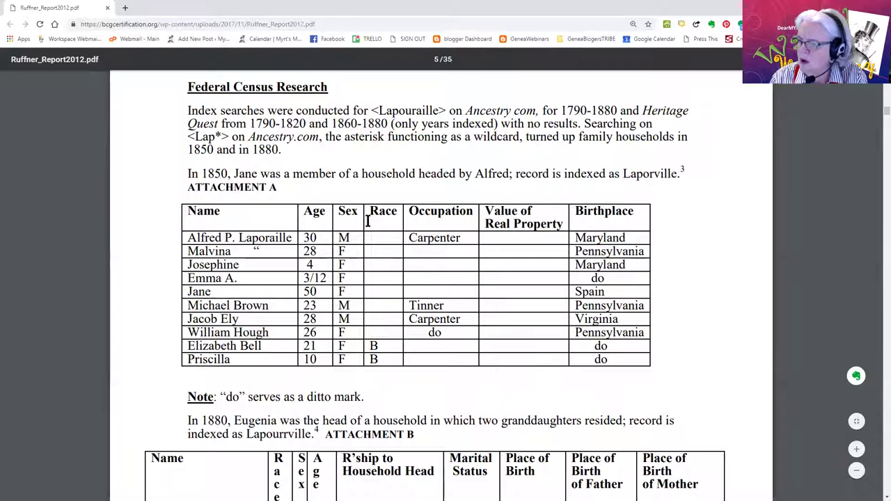
{"action": "scroll", "coordinate": [520, 348], "scroll_direction": "down", "scroll_amount": 6}
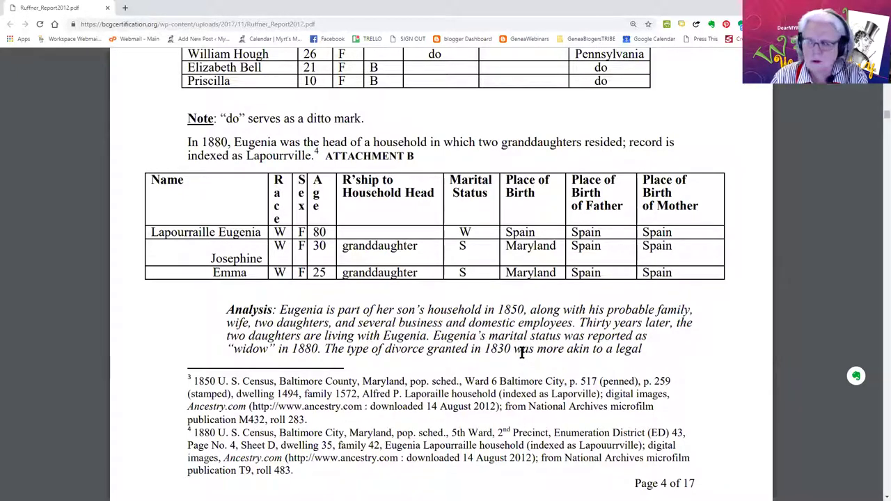
{"action": "scroll", "coordinate": [521, 353], "scroll_direction": "down", "scroll_amount": 1}
{"action": "scroll", "coordinate": [521, 353], "scroll_direction": "down", "scroll_amount": 2}
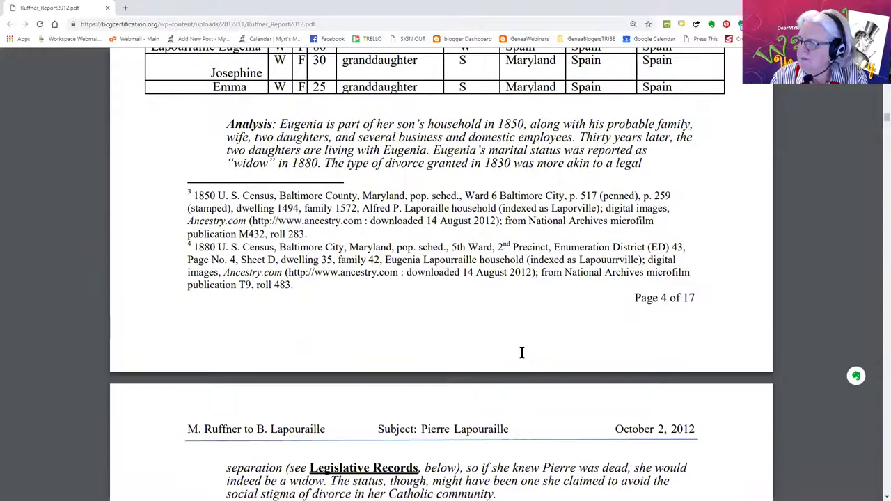
{"action": "scroll", "coordinate": [522, 353], "scroll_direction": "down", "scroll_amount": 4}
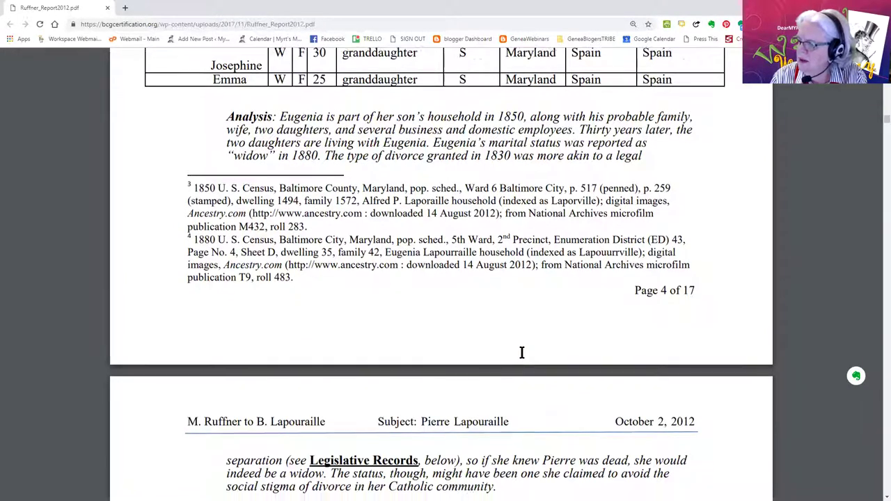
{"action": "scroll", "coordinate": [521, 353], "scroll_direction": "down", "scroll_amount": 1}
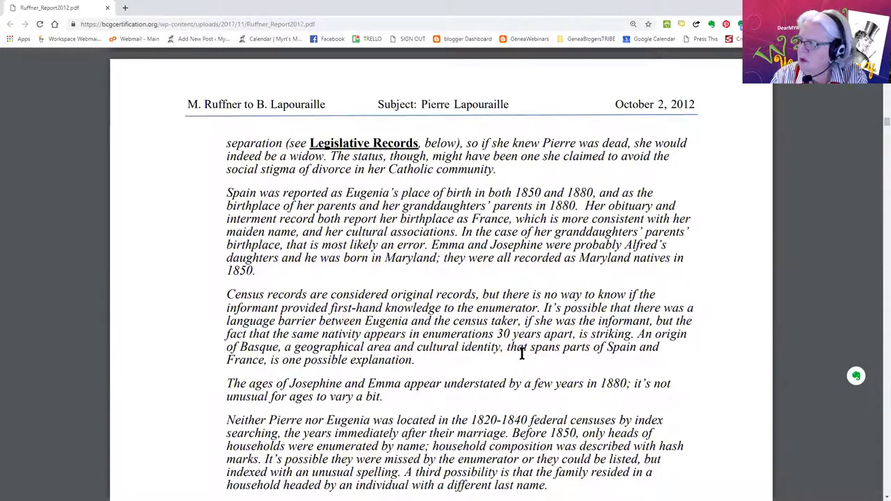
{"action": "scroll", "coordinate": [522, 352], "scroll_direction": "up", "scroll_amount": 6}
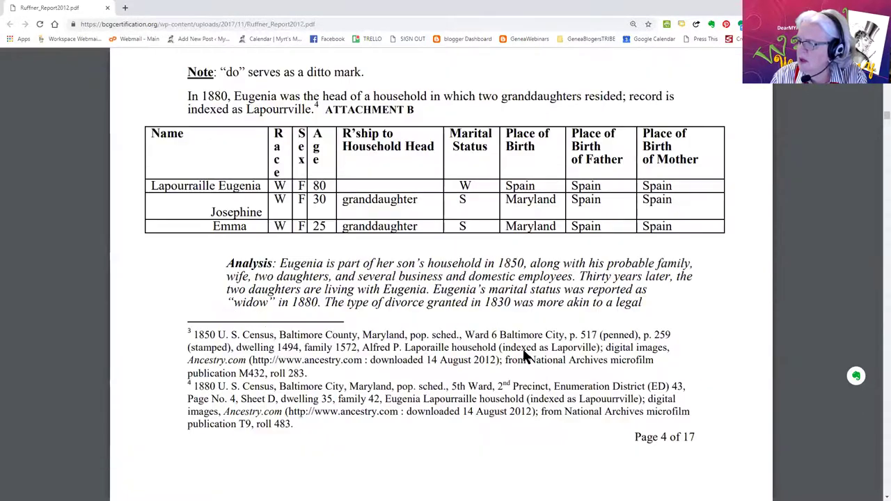
{"action": "left_click_drag", "start_coordinate": [224, 263], "coordinate": [663, 310]}
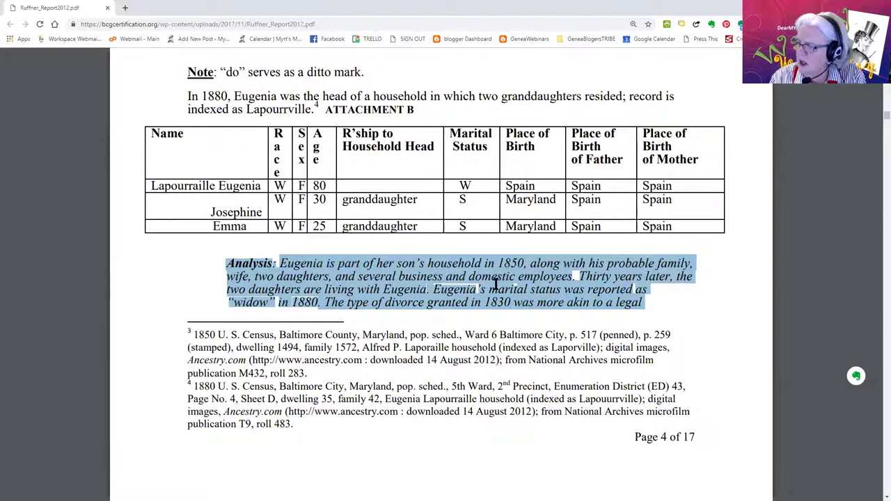
{"action": "scroll", "coordinate": [329, 454], "scroll_direction": "down", "scroll_amount": 5}
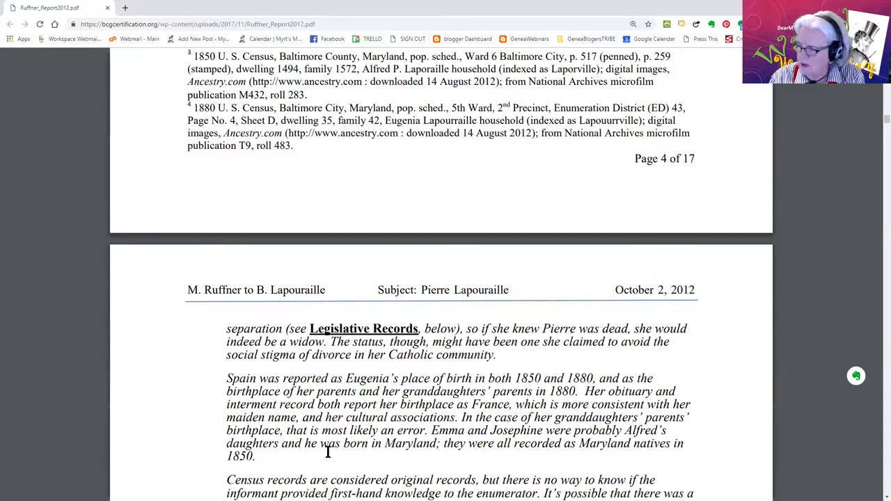
{"action": "scroll", "coordinate": [327, 452], "scroll_direction": "down", "scroll_amount": 5}
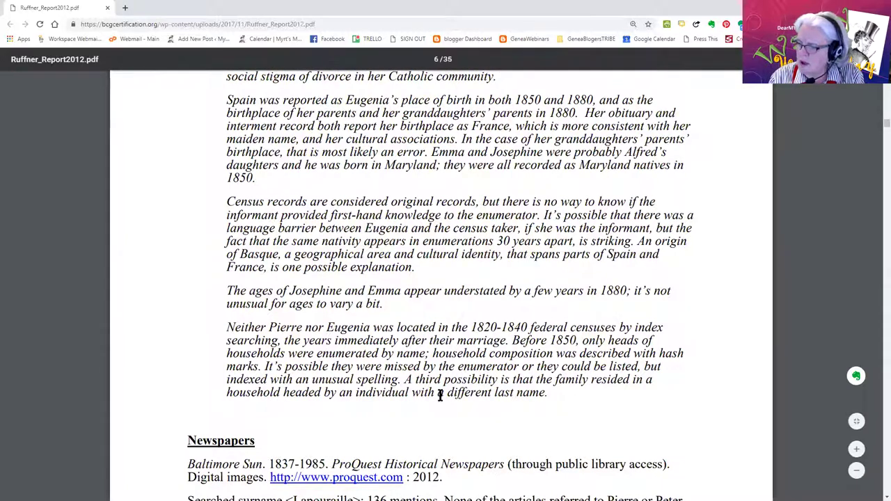
Step: Scroll through the Newspapers findings and obituary attachments past page 6 to page 7
{"action": "scroll", "coordinate": [457, 405], "scroll_direction": "down", "scroll_amount": 4}
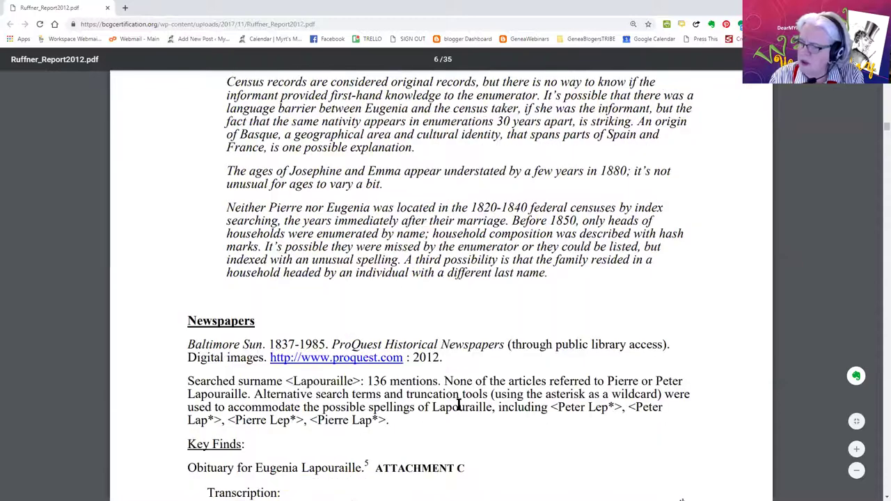
{"action": "scroll", "coordinate": [457, 404], "scroll_direction": "down", "scroll_amount": 5}
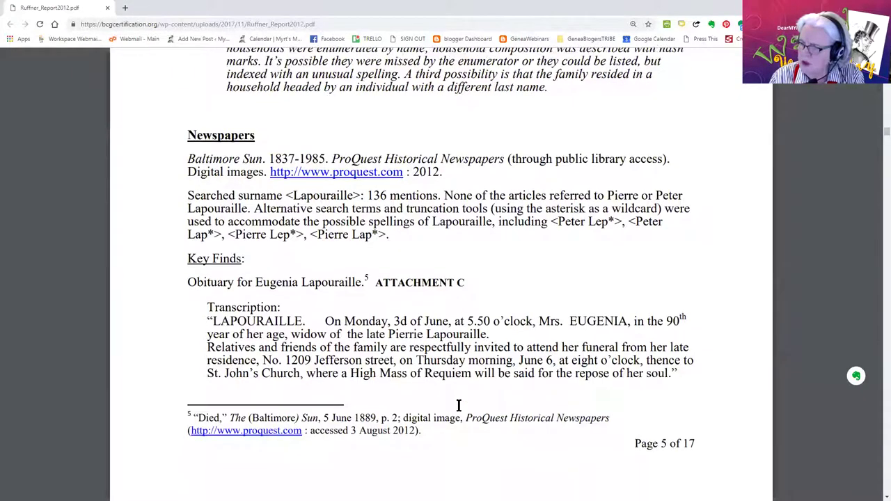
{"action": "scroll", "coordinate": [459, 404], "scroll_direction": "down", "scroll_amount": 5}
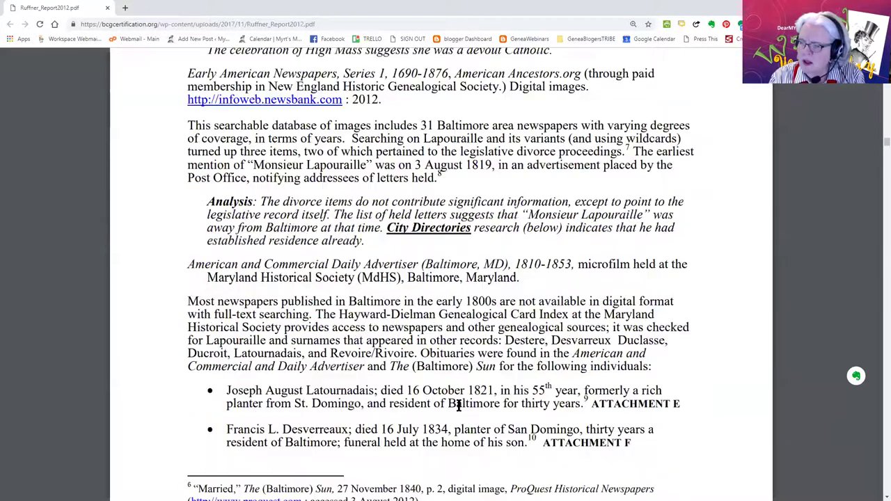
{"action": "scroll", "coordinate": [458, 404], "scroll_direction": "down", "scroll_amount": 6}
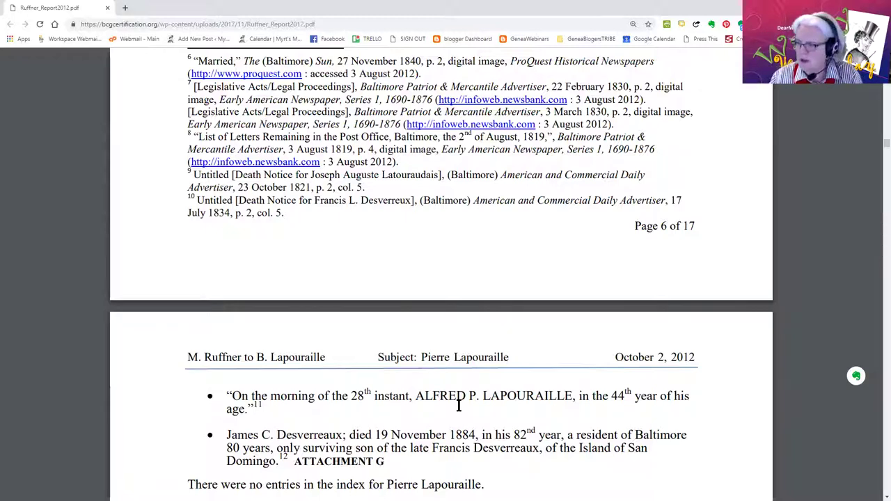
{"action": "scroll", "coordinate": [877, 148], "scroll_direction": "down", "scroll_amount": 3}
Step: Mark the source name in the 1822 directory citation and continue to the 1845 carpenter row
{"action": "scroll", "coordinate": [877, 151], "scroll_direction": "down", "scroll_amount": 10}
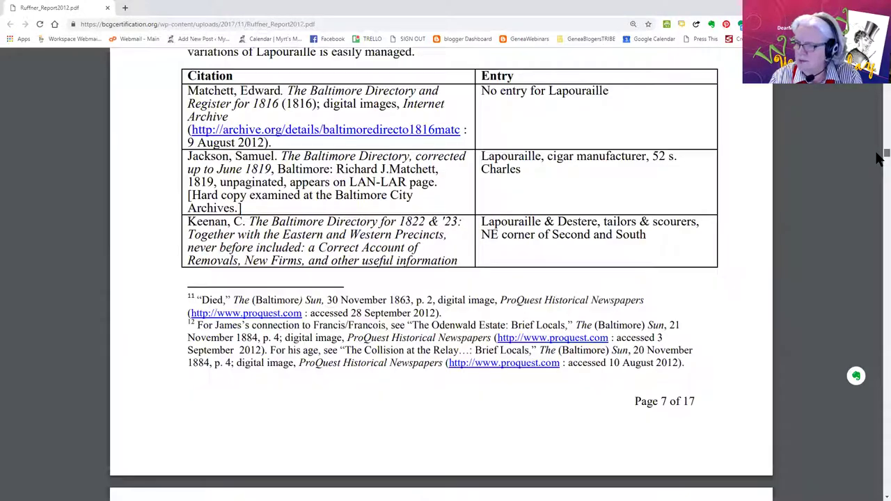
{"action": "scroll", "coordinate": [878, 158], "scroll_direction": "down", "scroll_amount": 1}
{"action": "scroll", "coordinate": [877, 159], "scroll_direction": "down", "scroll_amount": 6}
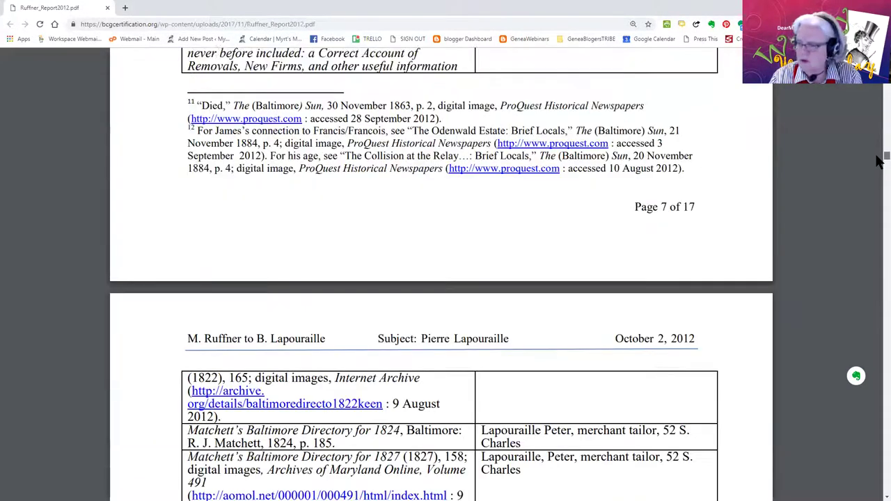
{"action": "scroll", "coordinate": [879, 165], "scroll_direction": "down", "scroll_amount": 1}
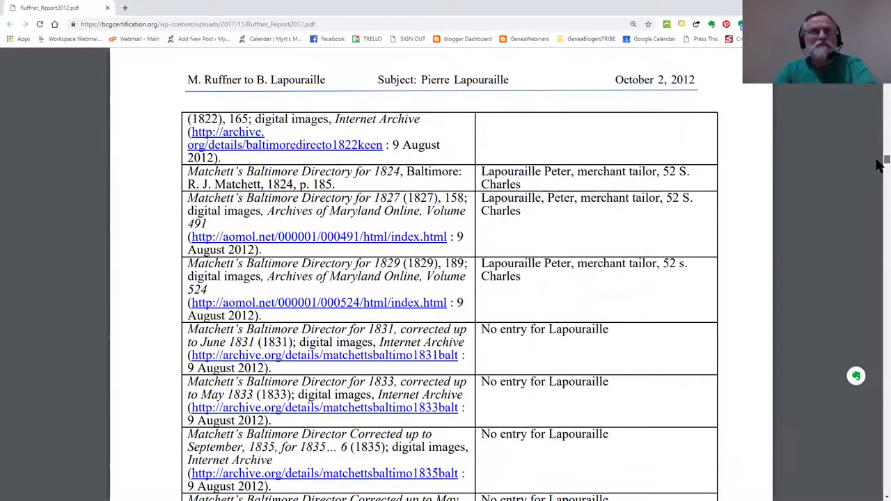
{"action": "scroll", "coordinate": [878, 164], "scroll_direction": "down", "scroll_amount": 5}
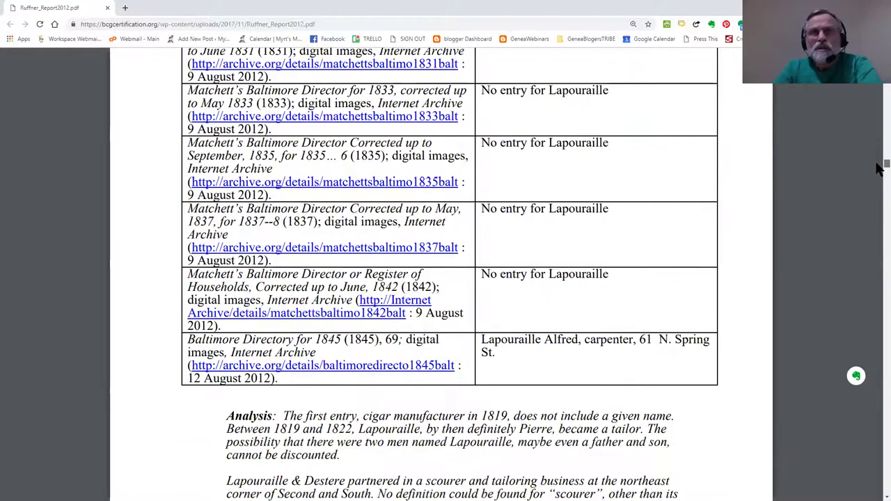
{"action": "scroll", "coordinate": [878, 167], "scroll_direction": "up", "scroll_amount": 2}
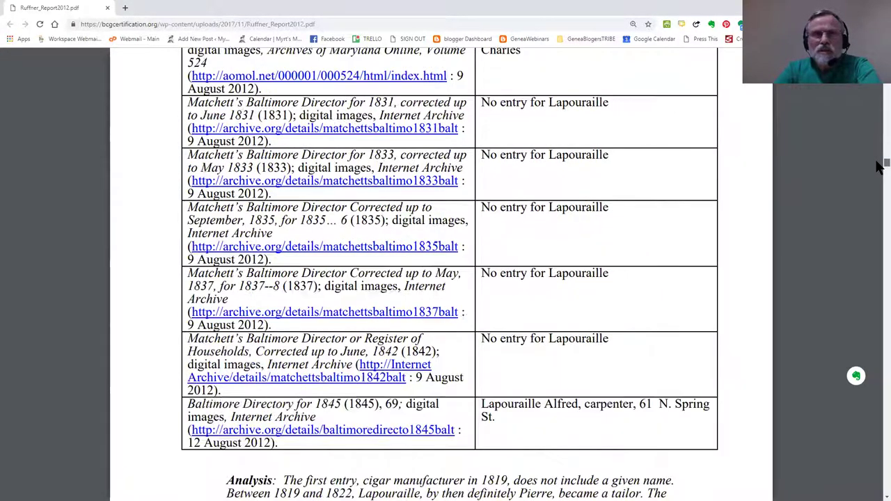
{"action": "scroll", "coordinate": [878, 167], "scroll_direction": "down", "scroll_amount": 3}
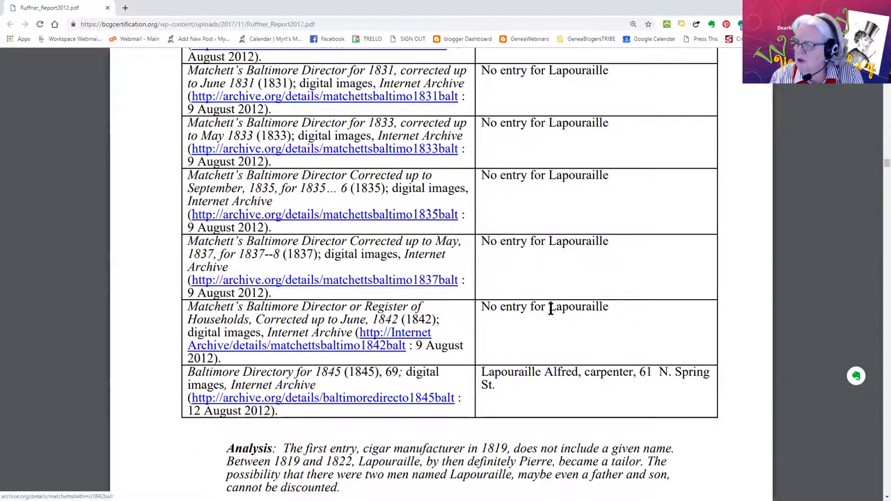
{"action": "scroll", "coordinate": [550, 308], "scroll_direction": "up", "scroll_amount": 5}
{"action": "scroll", "coordinate": [556, 298], "scroll_direction": "up", "scroll_amount": 4}
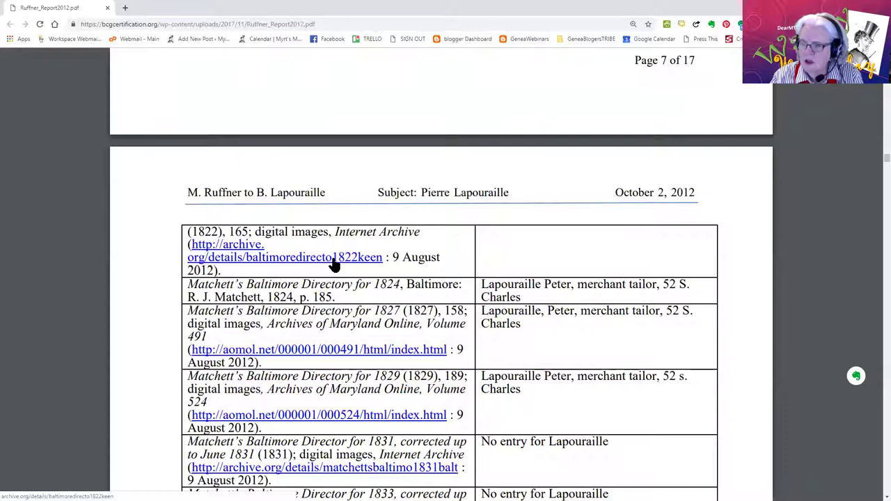
{"action": "left_click_drag", "start_coordinate": [421, 233], "coordinate": [274, 234]}
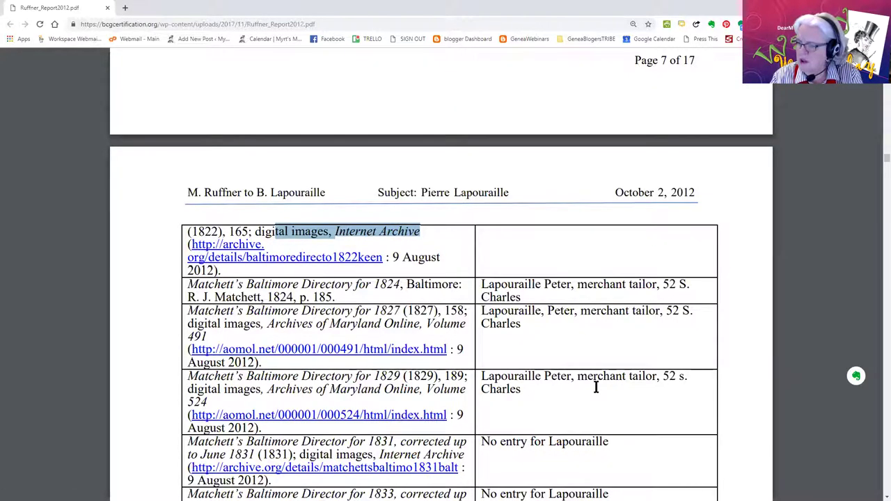
{"action": "scroll", "coordinate": [593, 404], "scroll_direction": "down", "scroll_amount": 3}
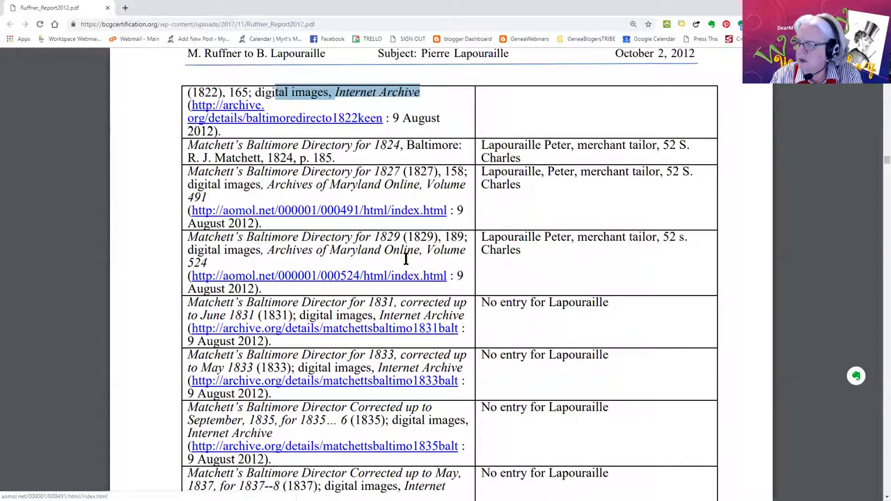
{"action": "scroll", "coordinate": [659, 324], "scroll_direction": "down", "scroll_amount": 4}
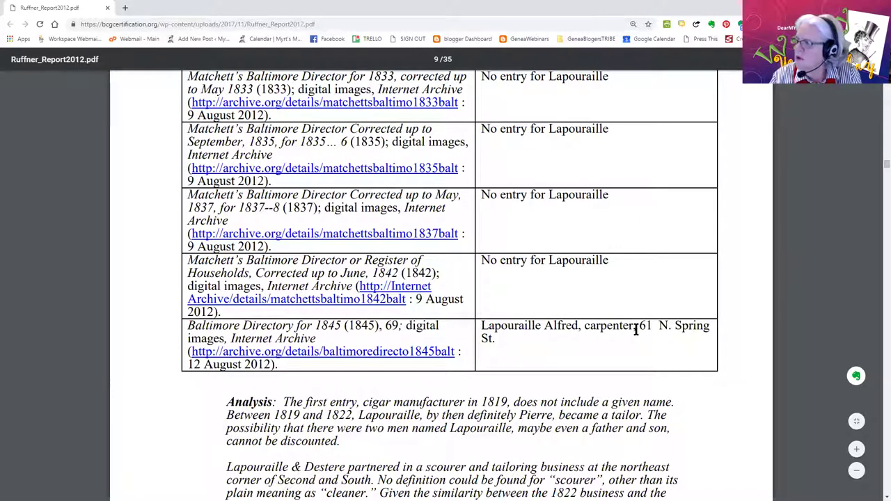
Step: Move through pages 9 and 10 to page 11, then jump back to the report's start
{"action": "scroll", "coordinate": [629, 324], "scroll_direction": "down", "scroll_amount": 3}
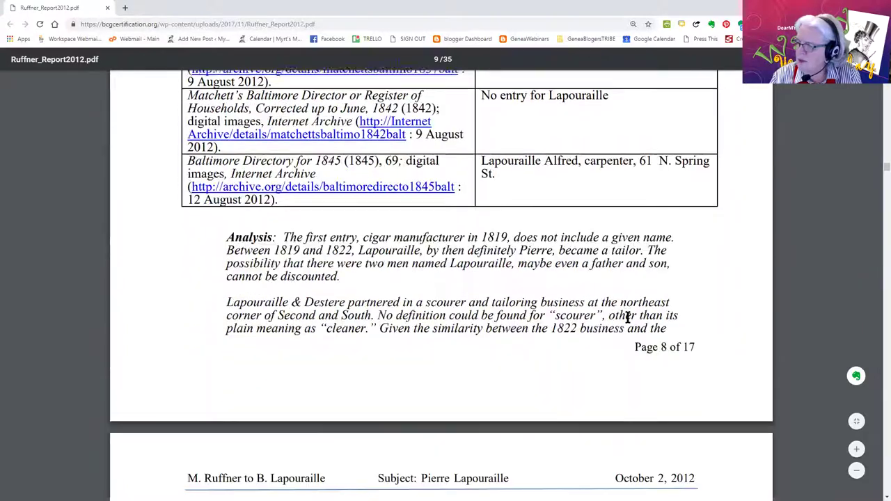
{"action": "scroll", "coordinate": [628, 318], "scroll_direction": "down", "scroll_amount": 3}
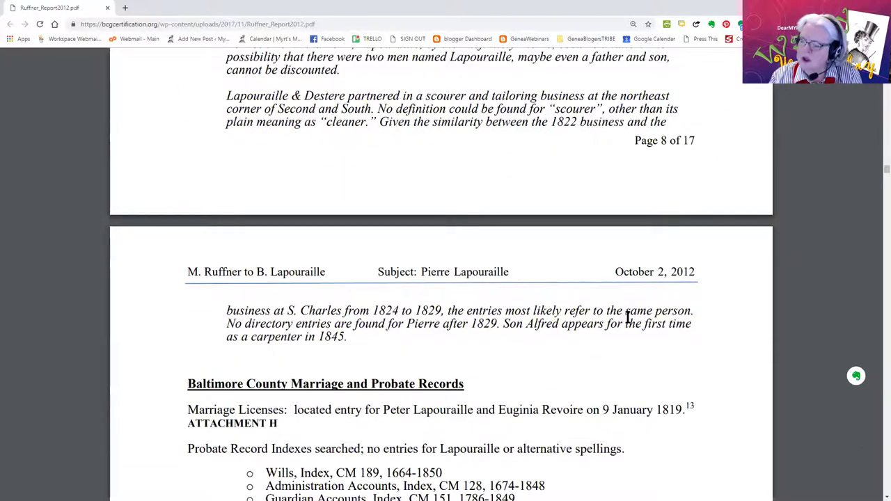
{"action": "scroll", "coordinate": [627, 318], "scroll_direction": "up", "scroll_amount": 5}
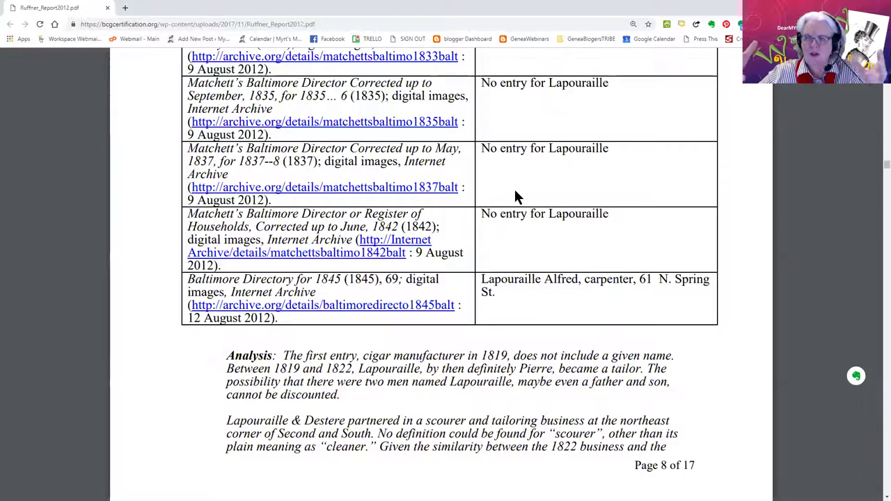
{"action": "scroll", "coordinate": [520, 195], "scroll_direction": "down", "scroll_amount": 4}
{"action": "scroll", "coordinate": [509, 278], "scroll_direction": "down", "scroll_amount": 13}
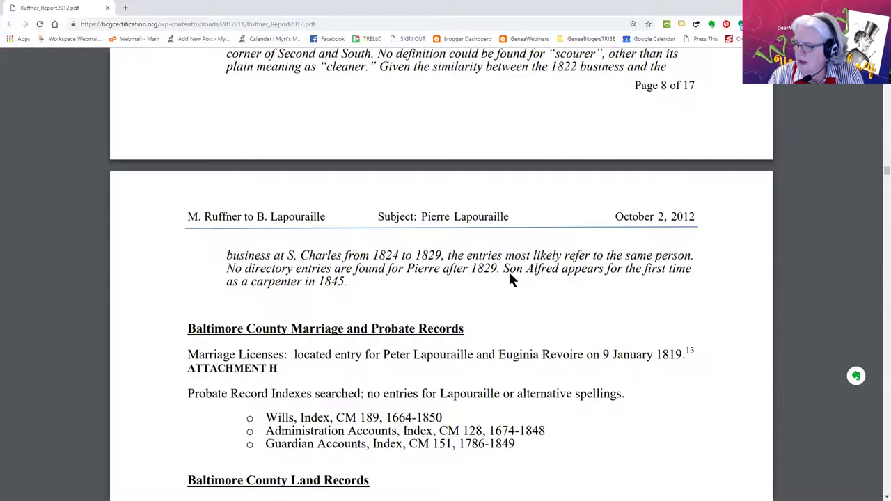
{"action": "scroll", "coordinate": [511, 276], "scroll_direction": "down", "scroll_amount": 12}
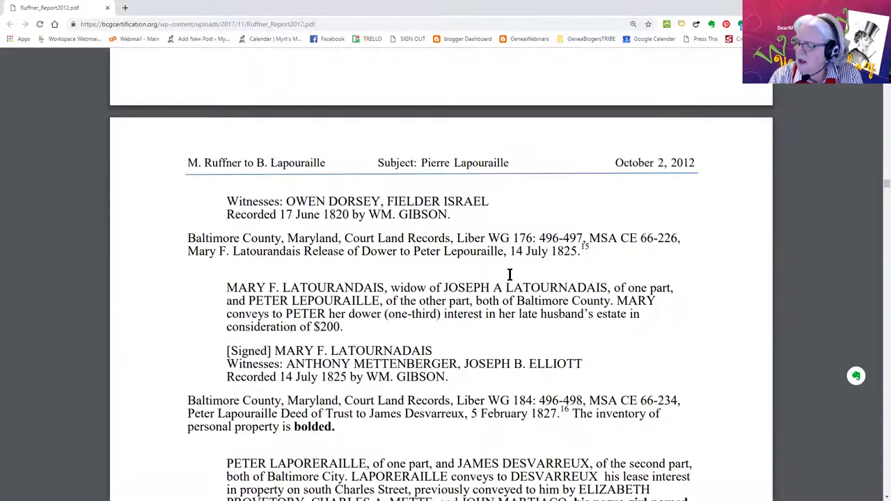
{"action": "scroll", "coordinate": [506, 274], "scroll_direction": "down", "scroll_amount": 2}
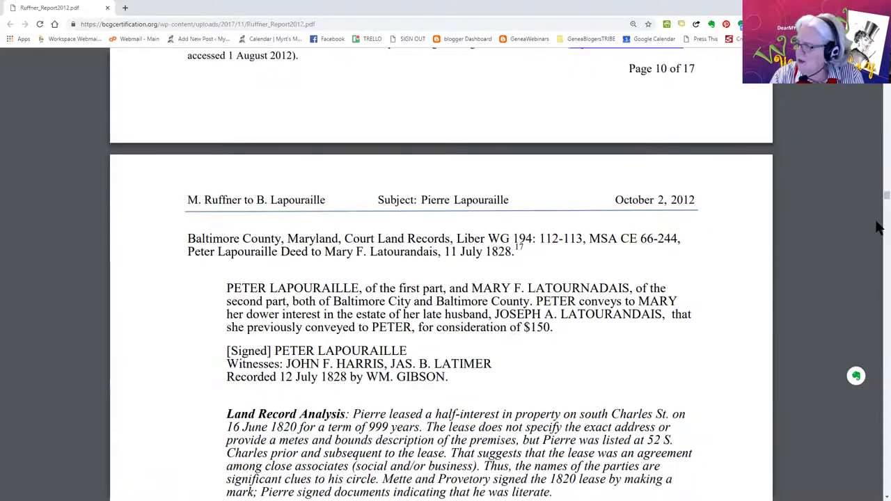
{"action": "left_click_drag", "start_coordinate": [878, 186], "coordinate": [878, 78]}
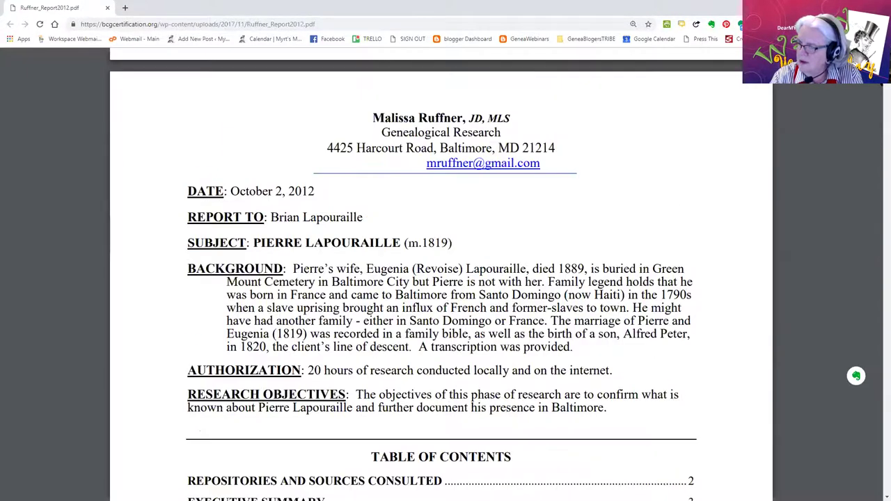
Step: Highlight the DATE through Background fields, then move down to the Table of Contents
{"action": "left_click_drag", "start_coordinate": [187, 191], "coordinate": [279, 410]}
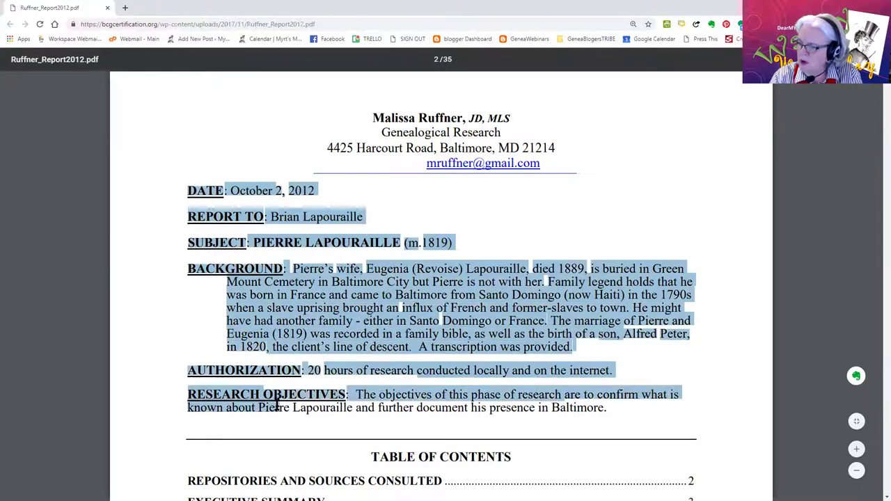
{"action": "scroll", "coordinate": [668, 459], "scroll_direction": "down", "scroll_amount": 2}
{"action": "scroll", "coordinate": [667, 454], "scroll_direction": "down", "scroll_amount": 3}
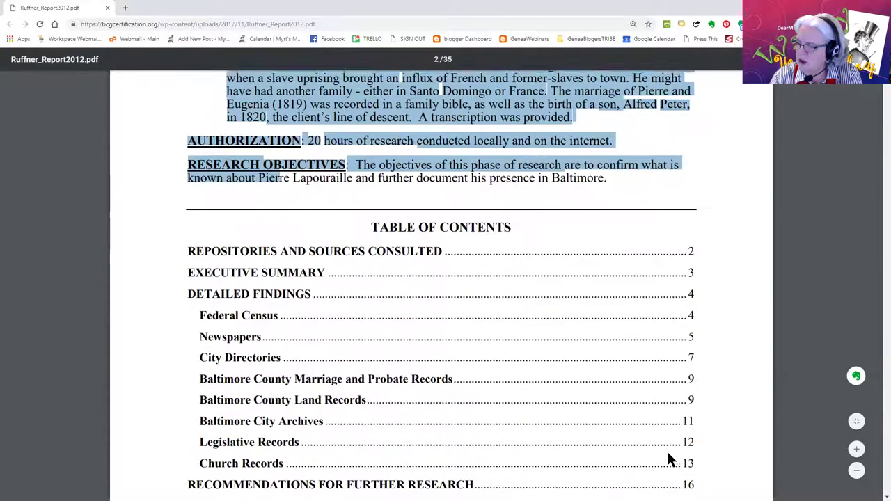
{"action": "scroll", "coordinate": [668, 454], "scroll_direction": "down", "scroll_amount": 1}
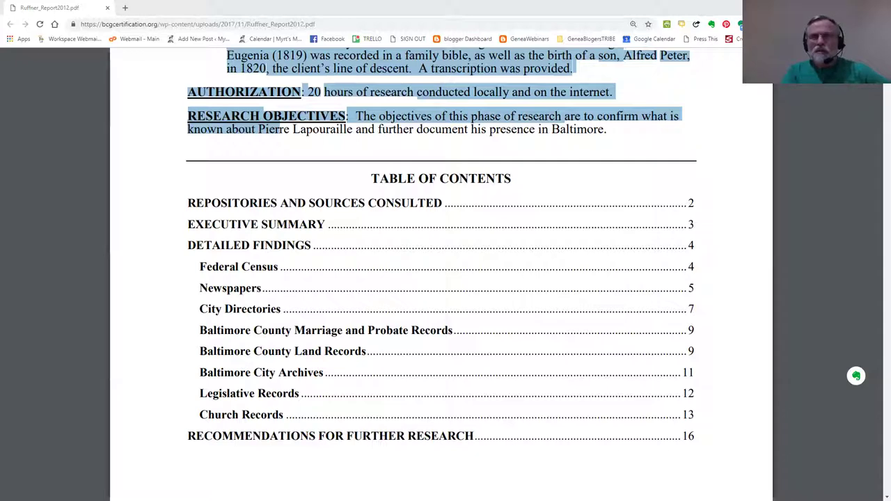
Step: Scroll up to the letterhead with the DATE, REPORT TO and SUBJECT fields
{"action": "scroll", "coordinate": [636, 302], "scroll_direction": "up", "scroll_amount": 3}
{"action": "scroll", "coordinate": [638, 305], "scroll_direction": "up", "scroll_amount": 6}
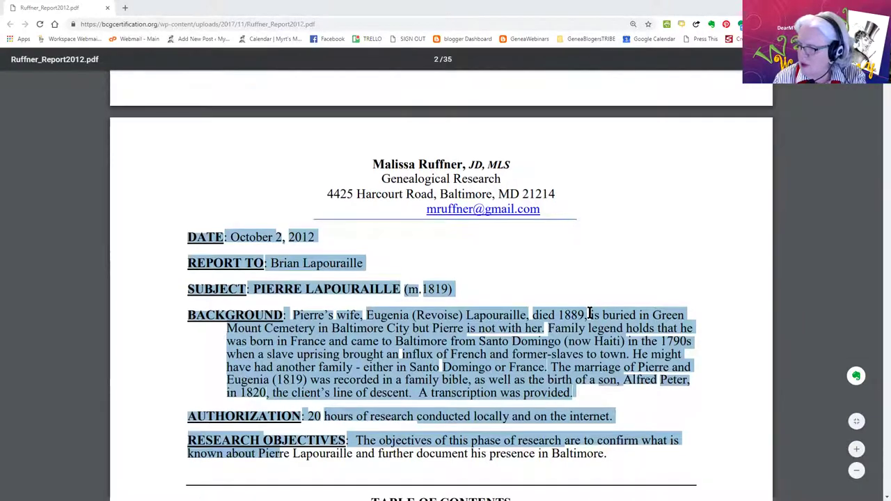
Step: On page 3, select footnote 2's citation for 'North Carolina research: genealogy and local history'
{"action": "scroll", "coordinate": [589, 313], "scroll_direction": "down", "scroll_amount": 15}
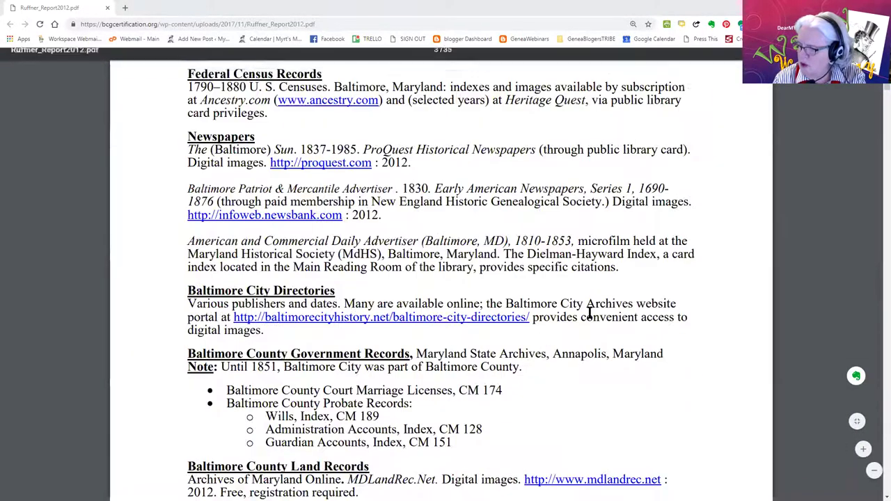
{"action": "scroll", "coordinate": [589, 314], "scroll_direction": "down", "scroll_amount": 15}
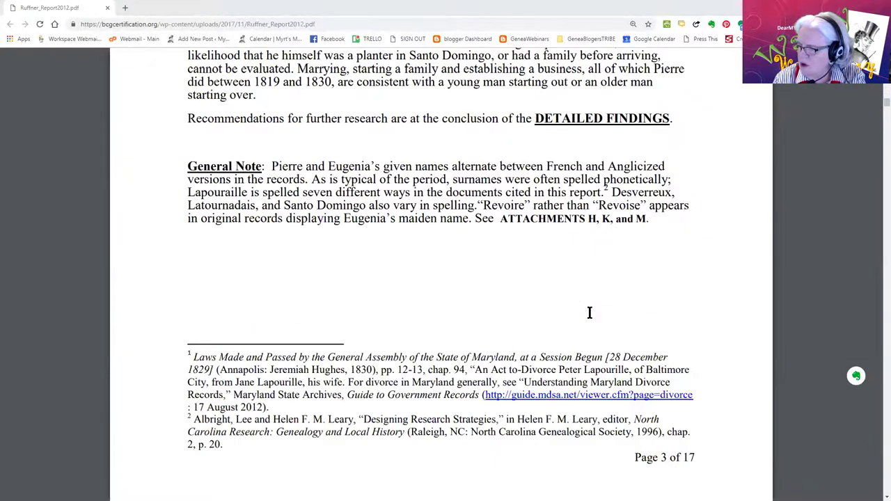
{"action": "scroll", "coordinate": [589, 313], "scroll_direction": "down", "scroll_amount": 1}
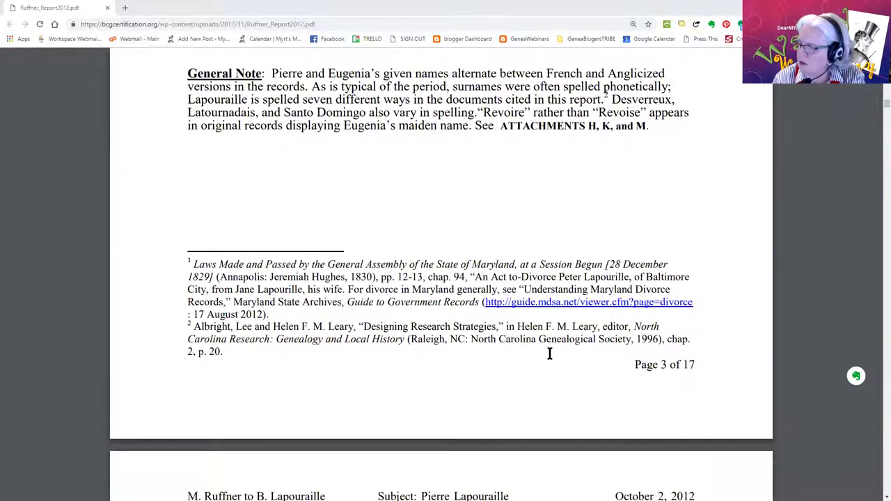
{"action": "left_click_drag", "start_coordinate": [194, 326], "coordinate": [688, 338]}
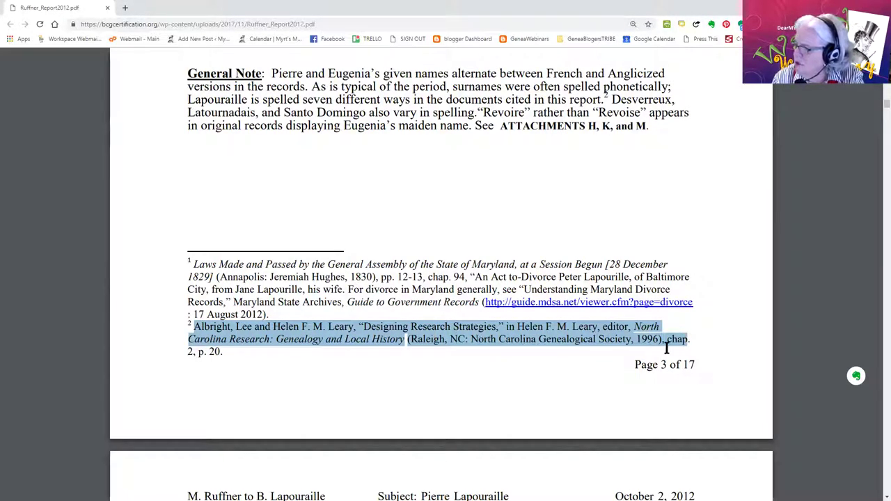
{"action": "left_click_drag", "start_coordinate": [240, 353], "coordinate": [192, 323]}
{"action": "left_click", "coordinate": [219, 352]}
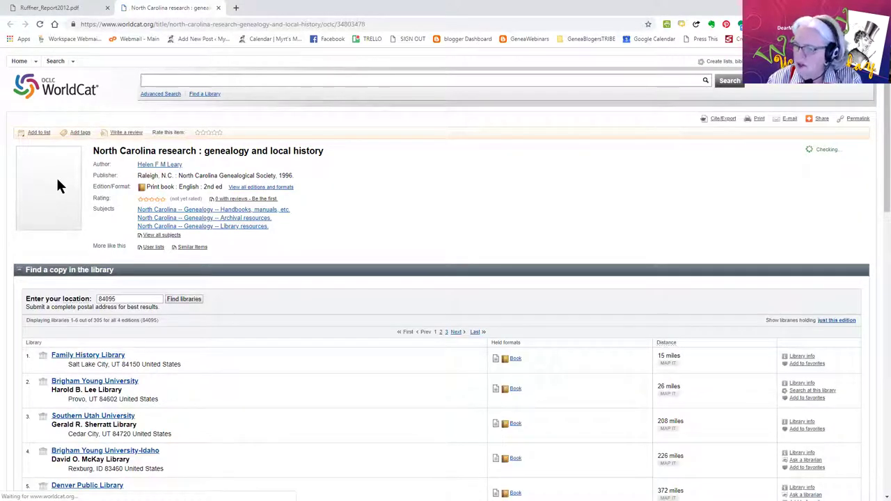
Step: In a new tab, search 'north carolina genealogy society' and open the first result
{"action": "left_click", "coordinate": [235, 7]}
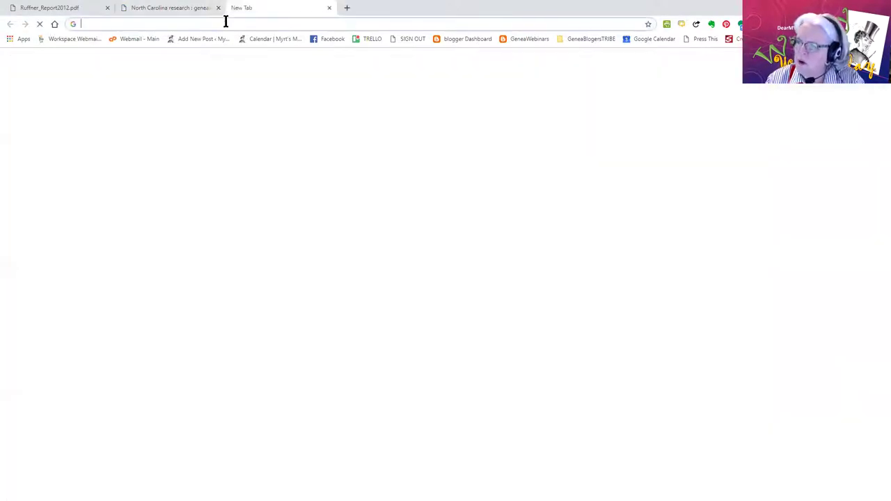
{"action": "type", "text": "north ca"}
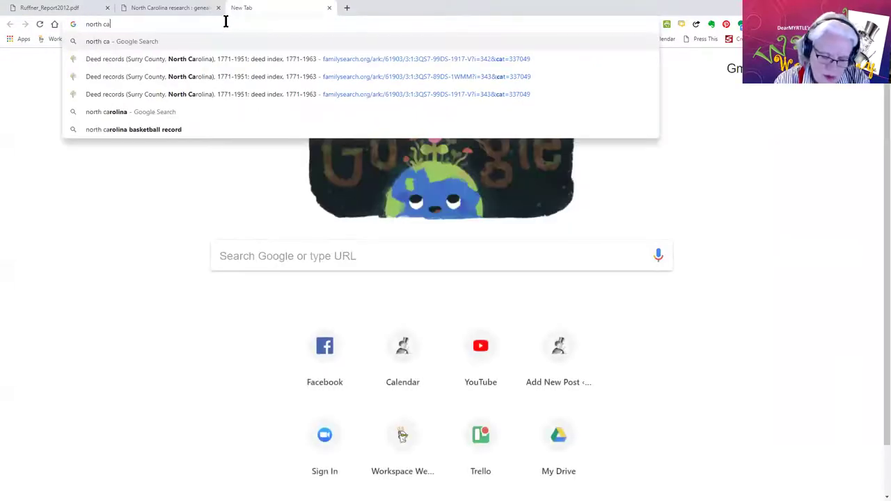
{"action": "type", "text": "rolina genea"}
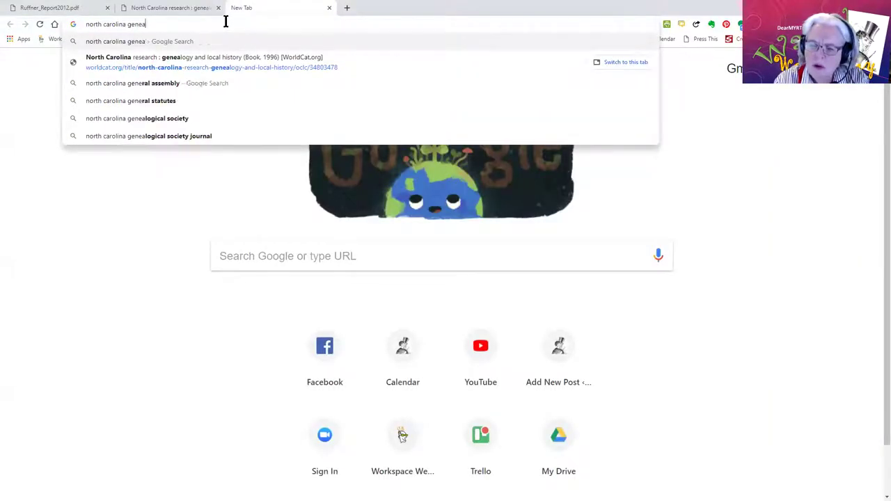
{"action": "type", "text": "logy "}
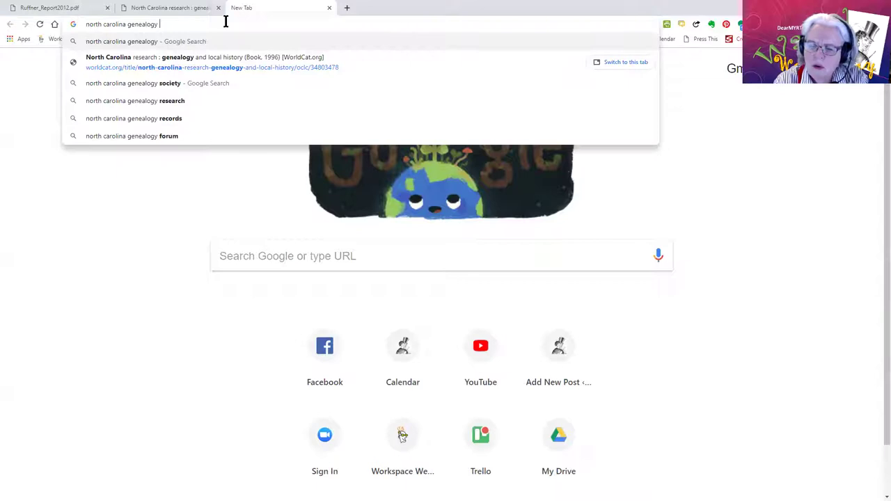
{"action": "type", "text": "society"}
{"action": "key", "text": "Return"}
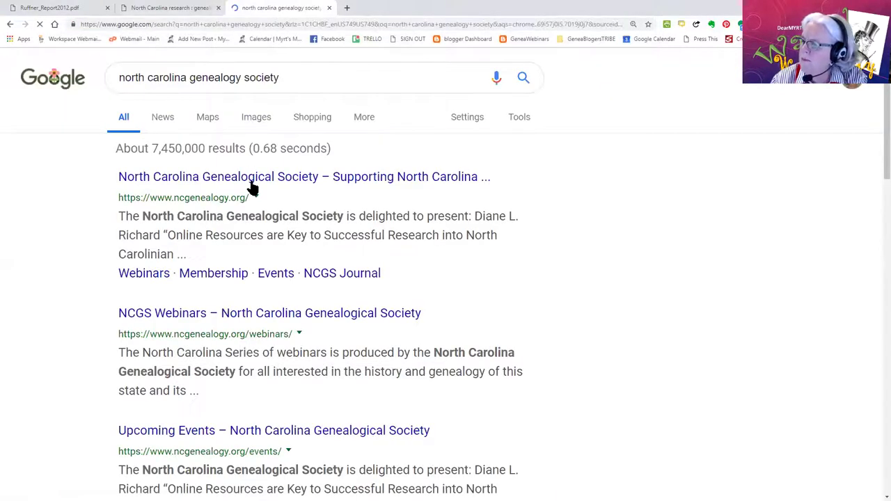
{"action": "left_click", "coordinate": [252, 184]}
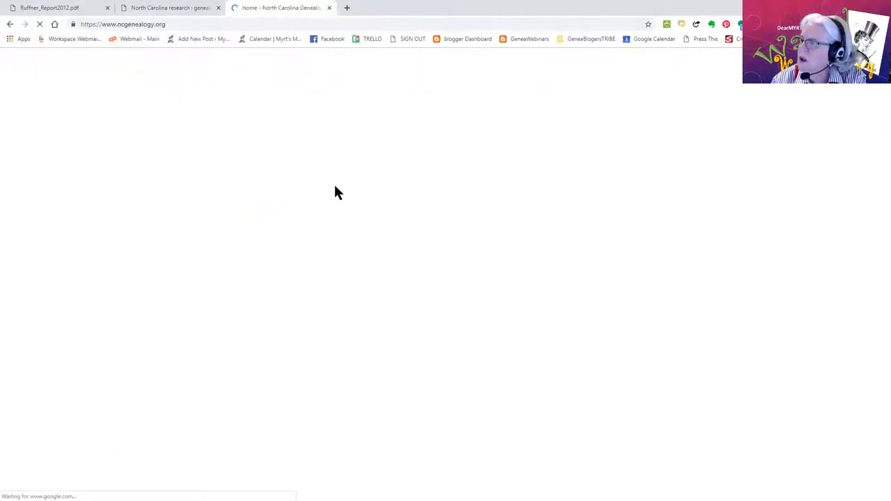
Step: Via Publications > NCGS Store, find the North Carolina Research 2nd Edition book at $55.00
{"action": "mouse_move", "coordinate": [395, 113]}
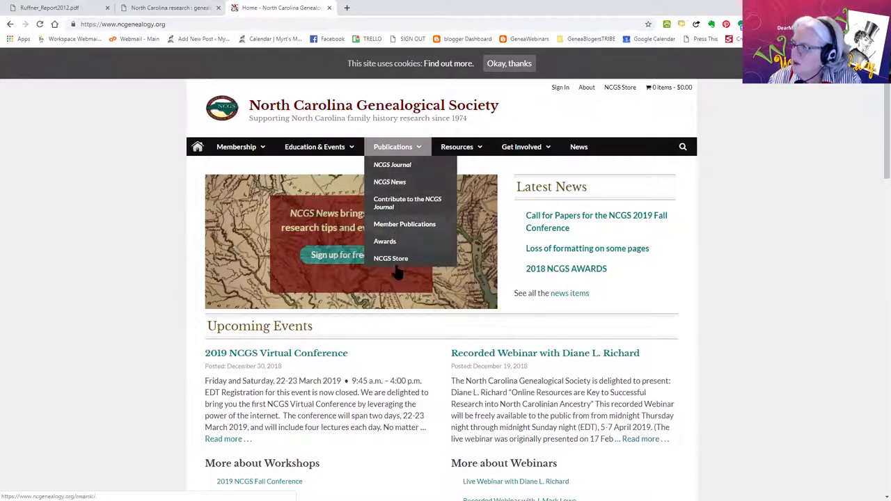
{"action": "mouse_move", "coordinate": [393, 149]}
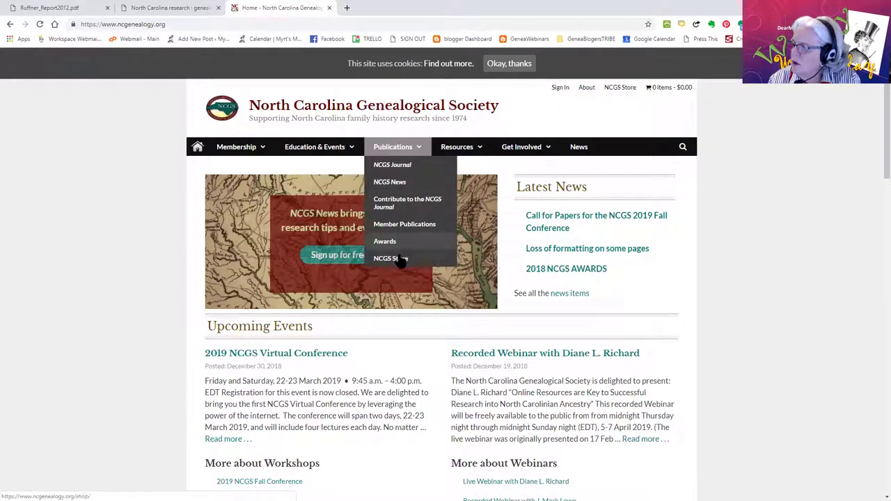
{"action": "left_click", "coordinate": [400, 259]}
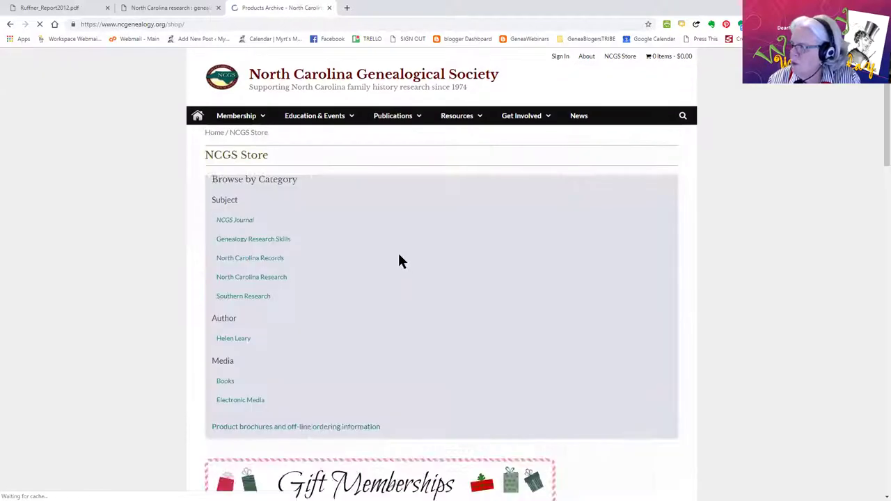
{"action": "scroll", "coordinate": [726, 281], "scroll_direction": "down", "scroll_amount": 3}
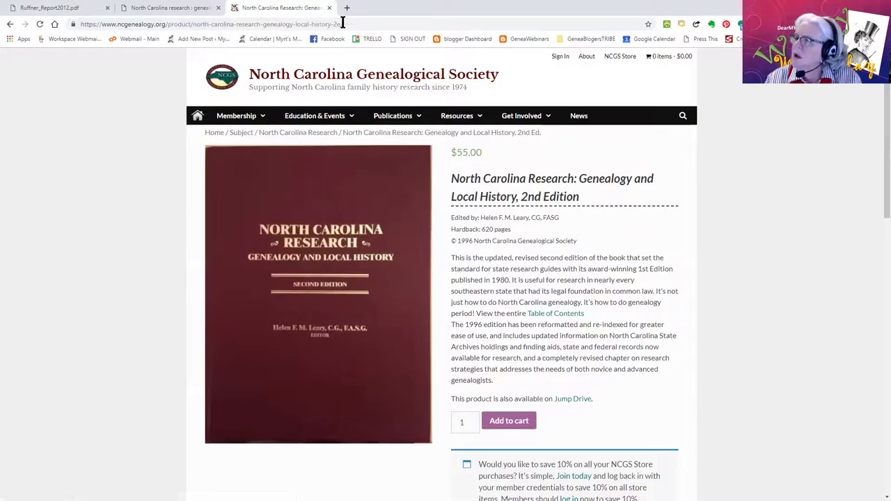
Step: Select the product page's web address, then go back to the WorldCat record
{"action": "left_click", "coordinate": [318, 24]}
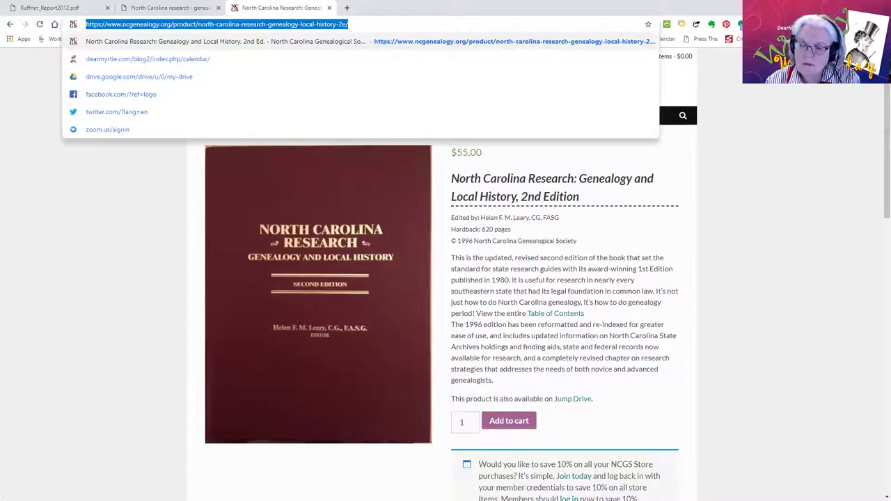
{"action": "key", "text": "Escape"}
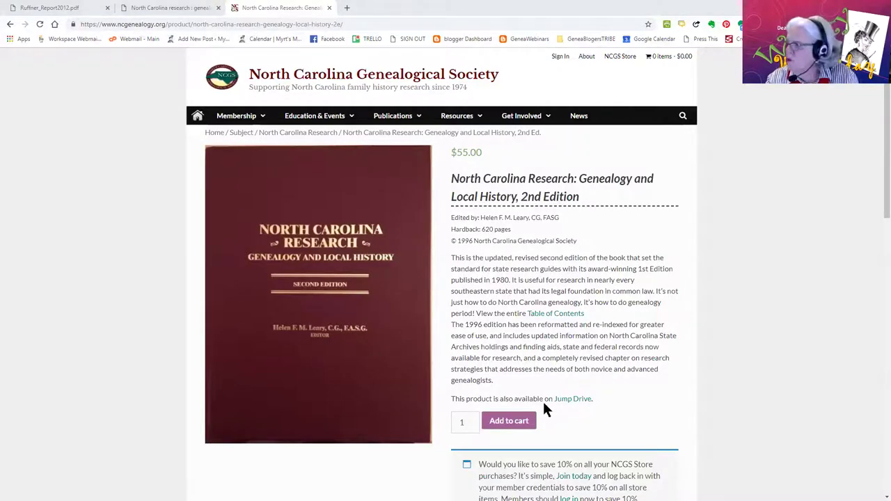
{"action": "left_click", "coordinate": [148, 10]}
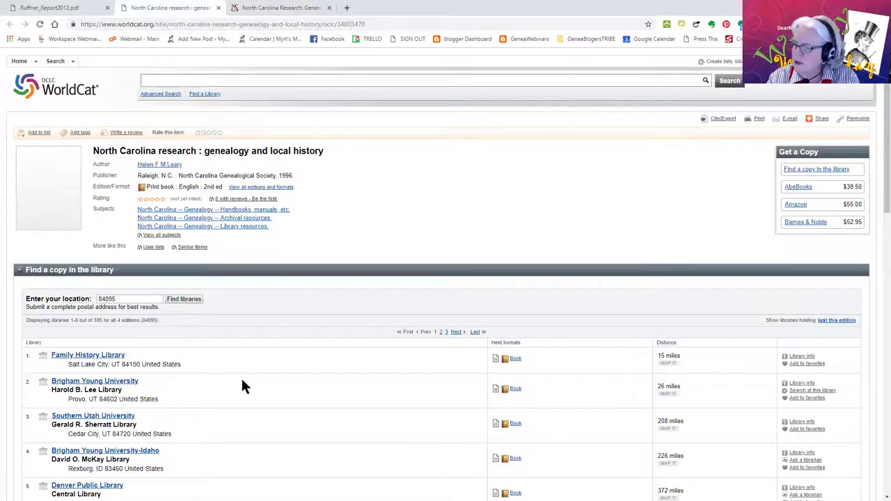
Step: From the WorldCat Get a Copy box, open the AbeBooks used copy at US$ 38.50
{"action": "scroll", "coordinate": [242, 387], "scroll_direction": "down", "scroll_amount": 2}
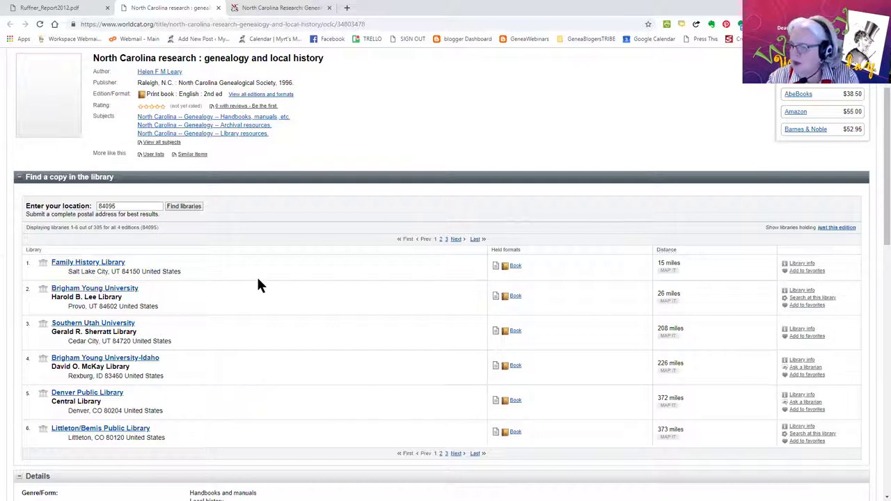
{"action": "scroll", "coordinate": [258, 282], "scroll_direction": "up", "scroll_amount": 1}
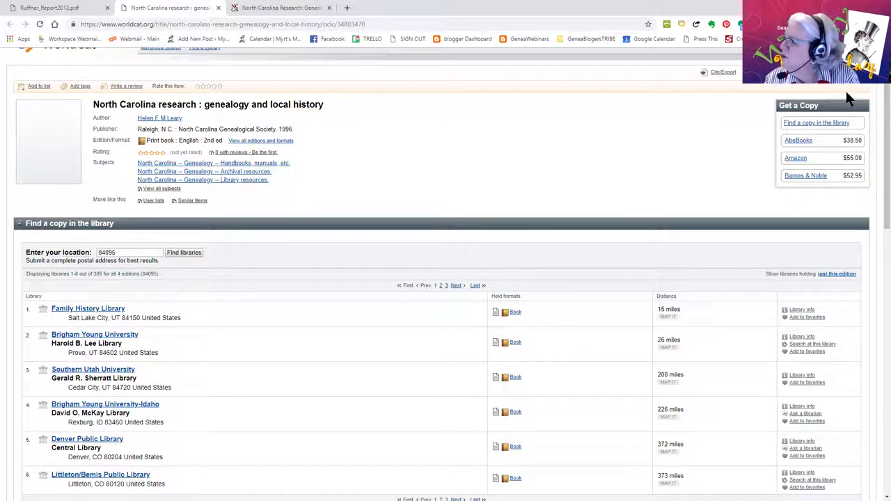
{"action": "left_click", "coordinate": [794, 142]}
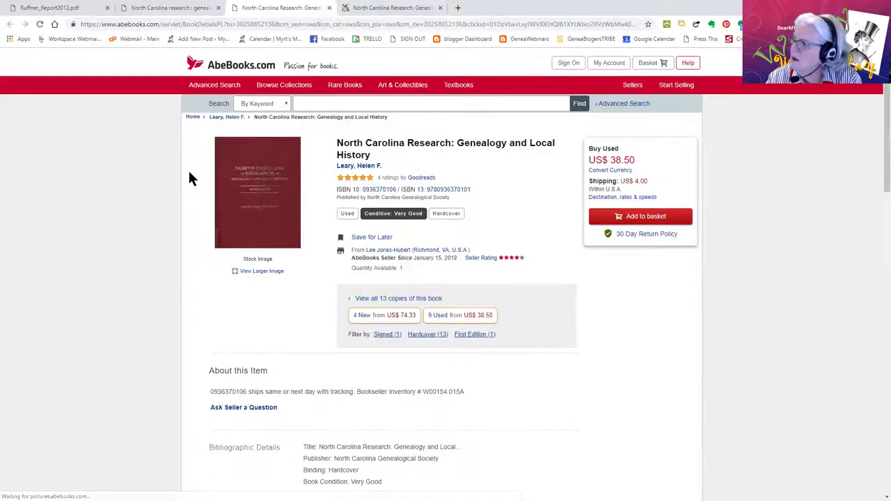
Step: Close the society store, AbeBooks, WorldCat and Ruffner report tabs, shutting Chrome
{"action": "left_click", "coordinate": [342, 23]}
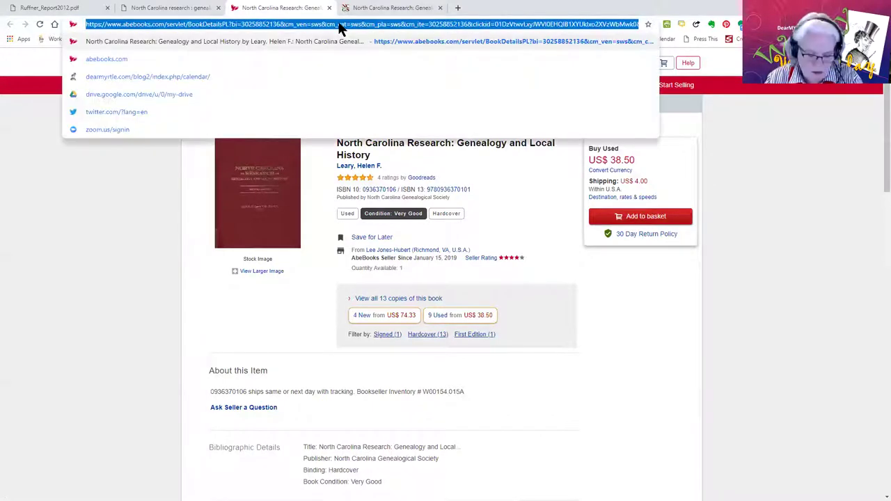
{"action": "key", "text": "Escape"}
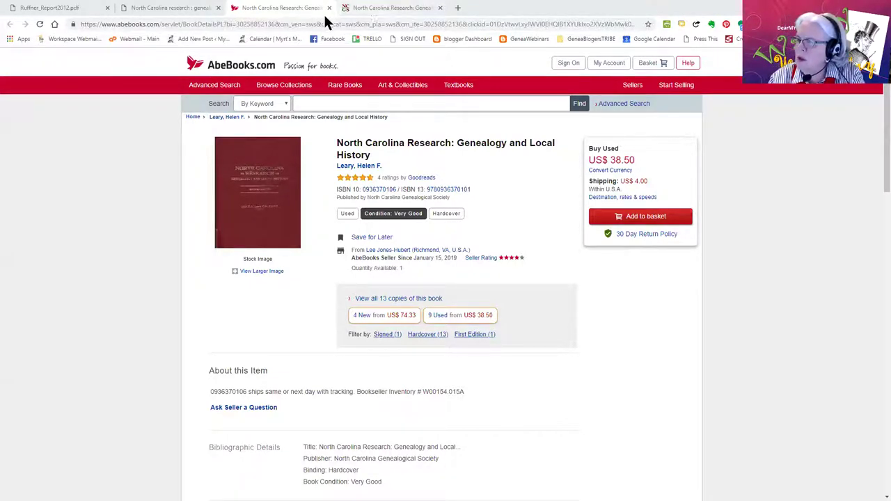
{"action": "left_click", "coordinate": [426, 8]}
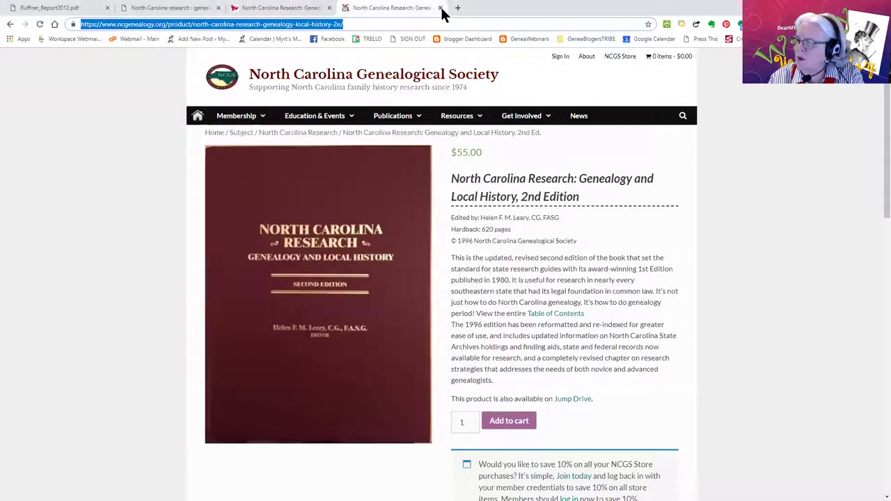
{"action": "left_click", "coordinate": [439, 8]}
{"action": "left_click", "coordinate": [329, 8]}
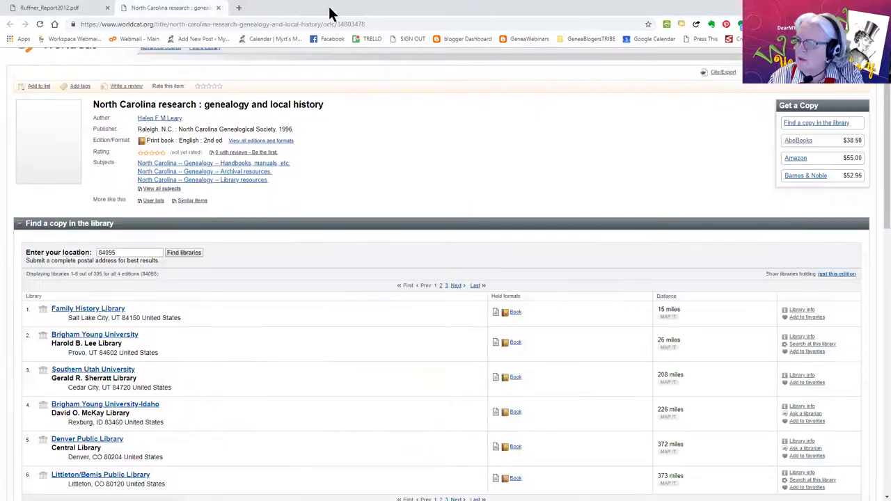
{"action": "left_click", "coordinate": [218, 9]}
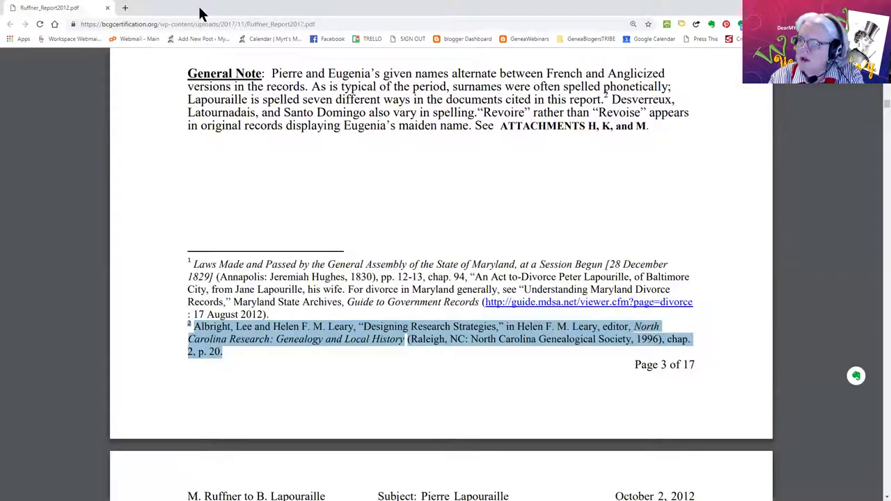
{"action": "left_click", "coordinate": [108, 9]}
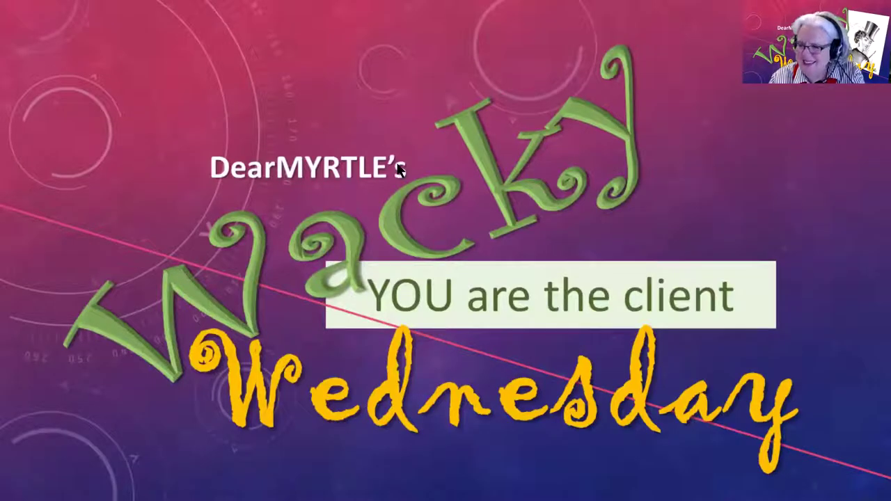